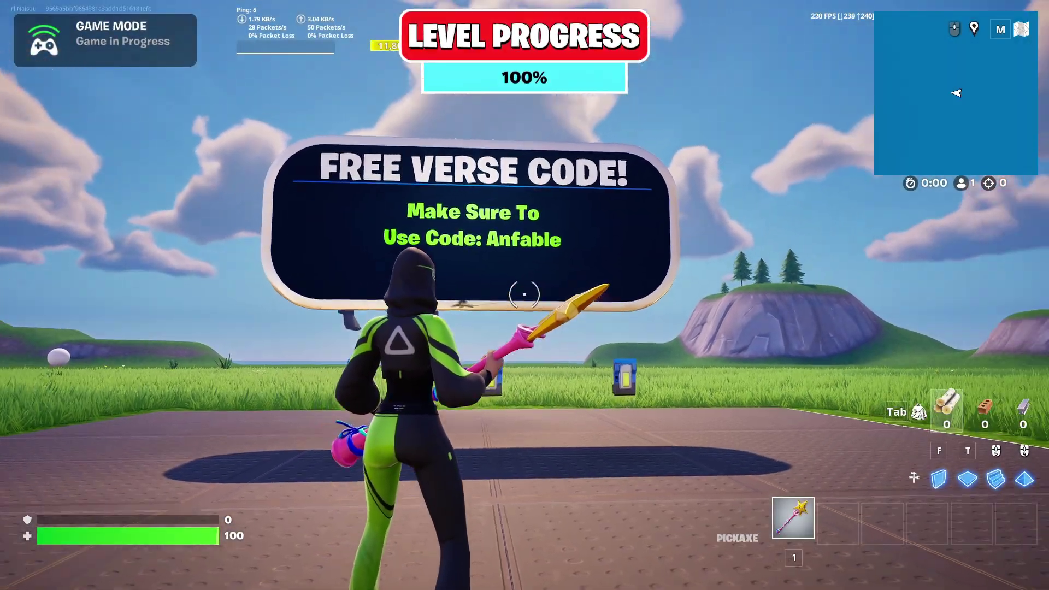
click(525, 295)
key(w)
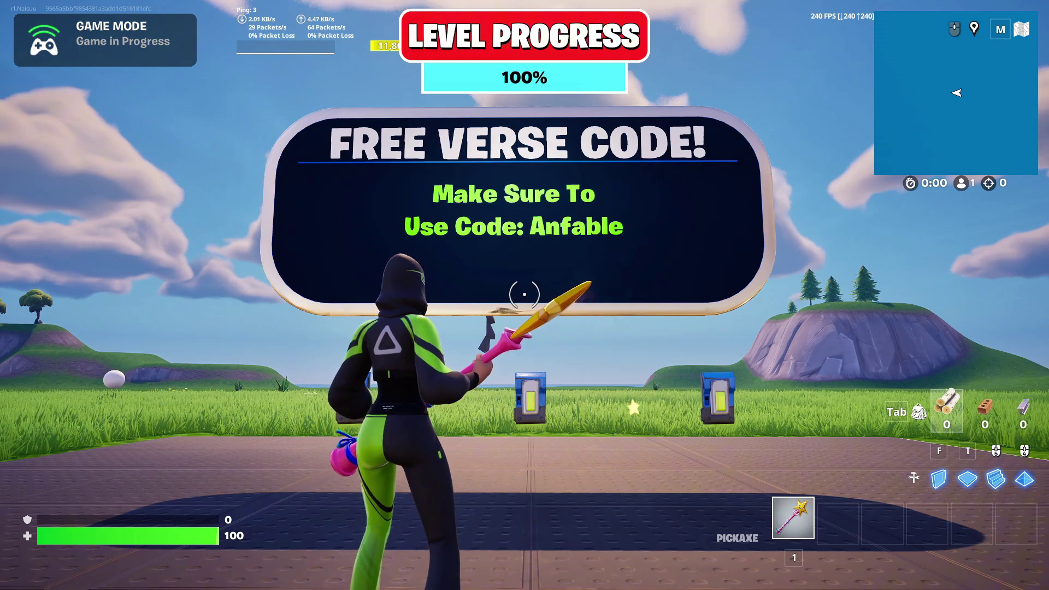
key(w)
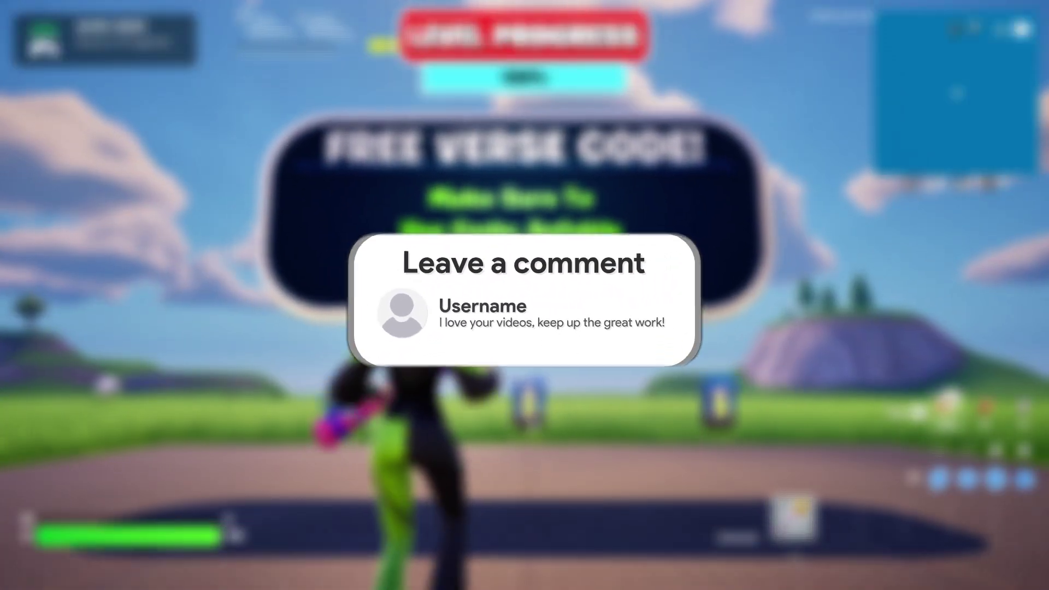
key(w)
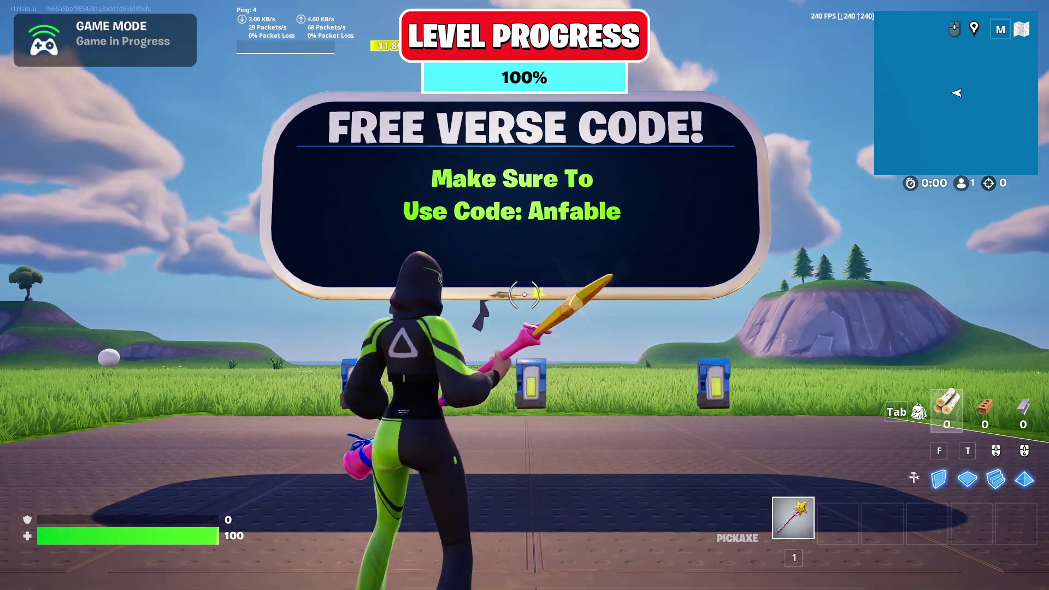
key(w)
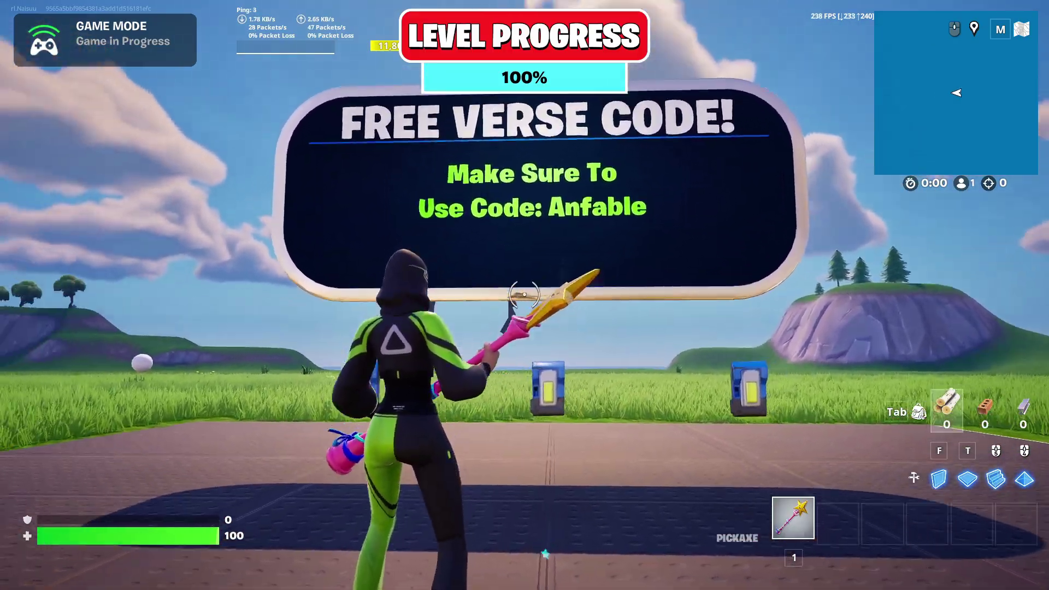
key(w)
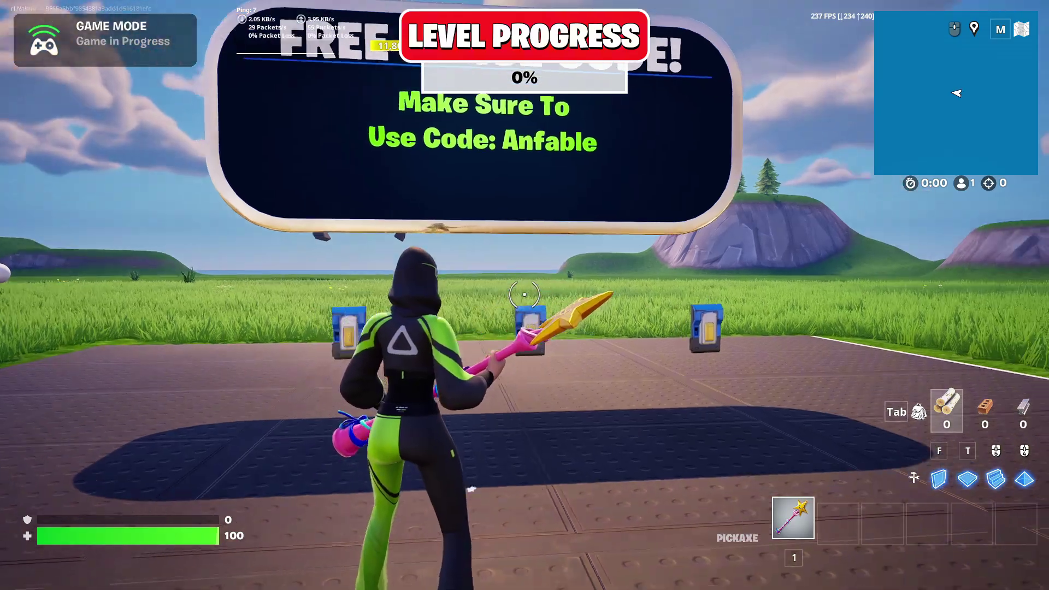
Play-test the level progress bar by walking up to the "Increase Progress!" button and raising the progress to 100%
key(w)
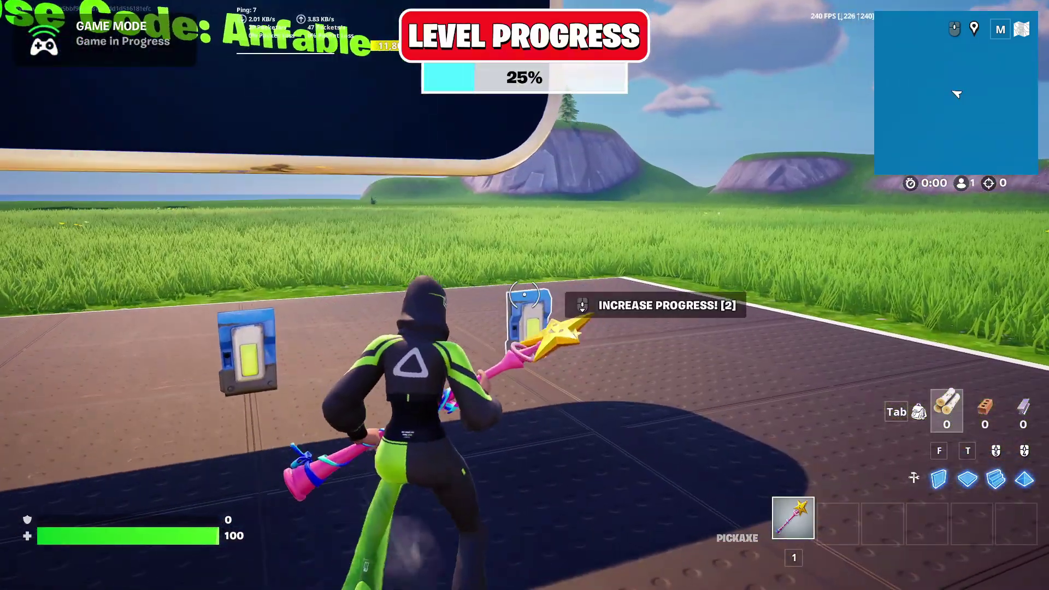
scroll(524, 295, down, 1)
scroll(524, 295, down, 1)
scroll(525, 295, down, 1)
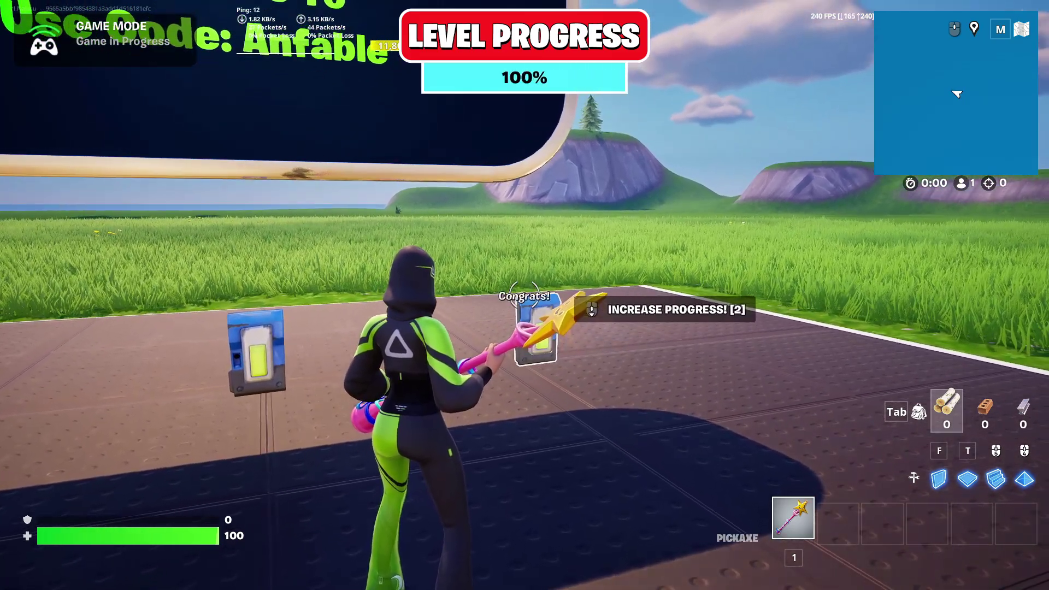
scroll(524, 296, down, 2)
key(d)
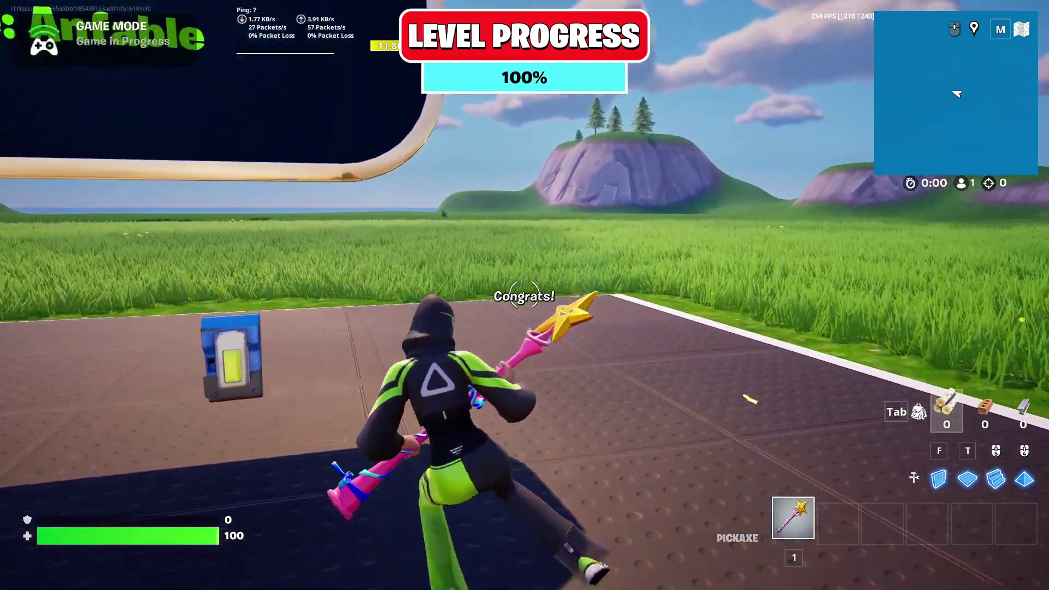
key(s)
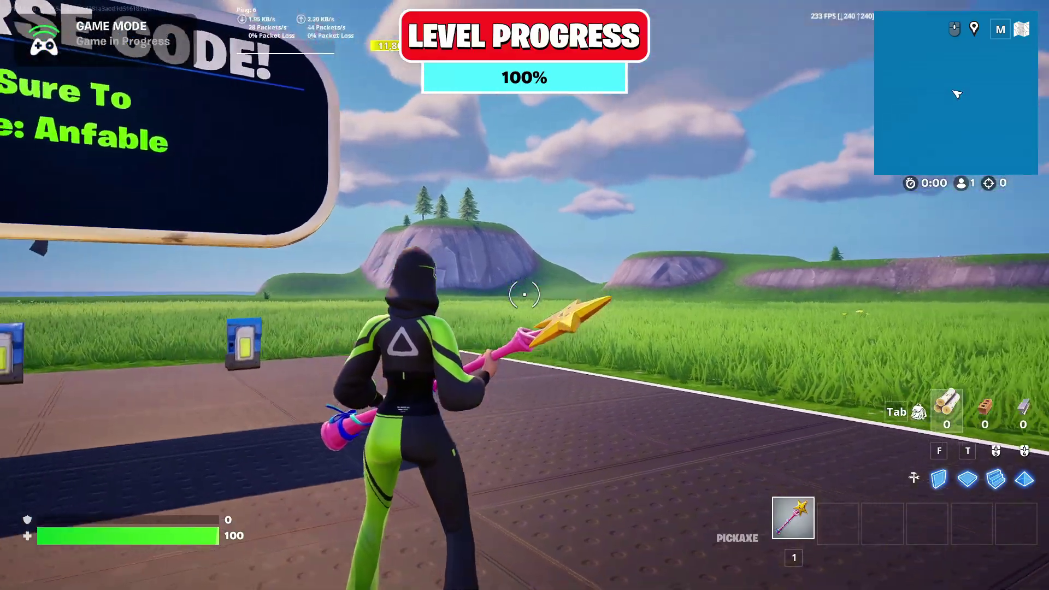
key(w)
key(s)
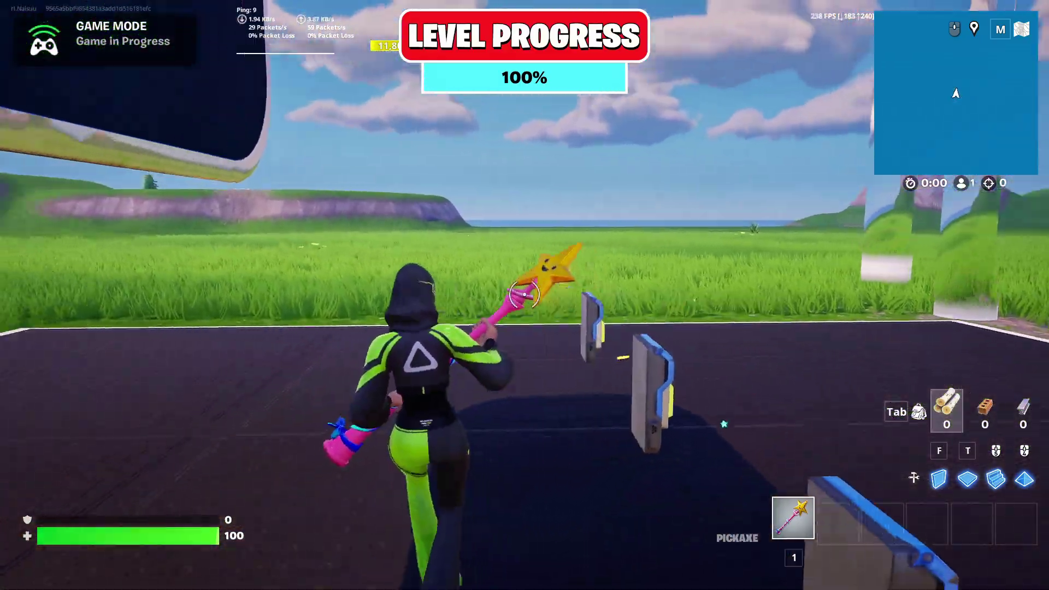
key(w)
key(a)
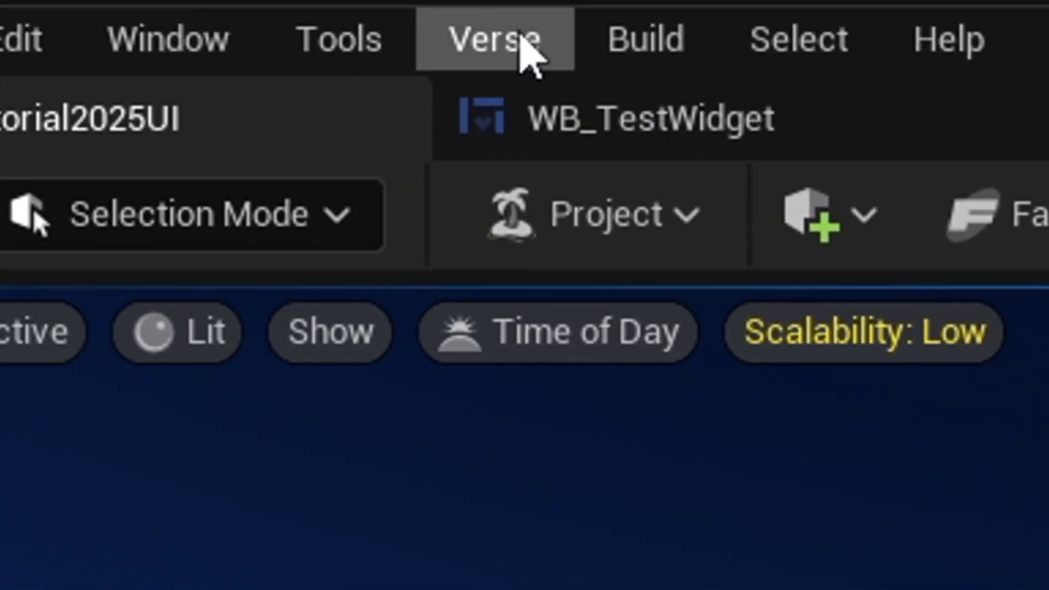
In the Unreal Editor, open the Verse Explorer and start adding a new Verse file to the Tutorial2025UI project
click(466, 50)
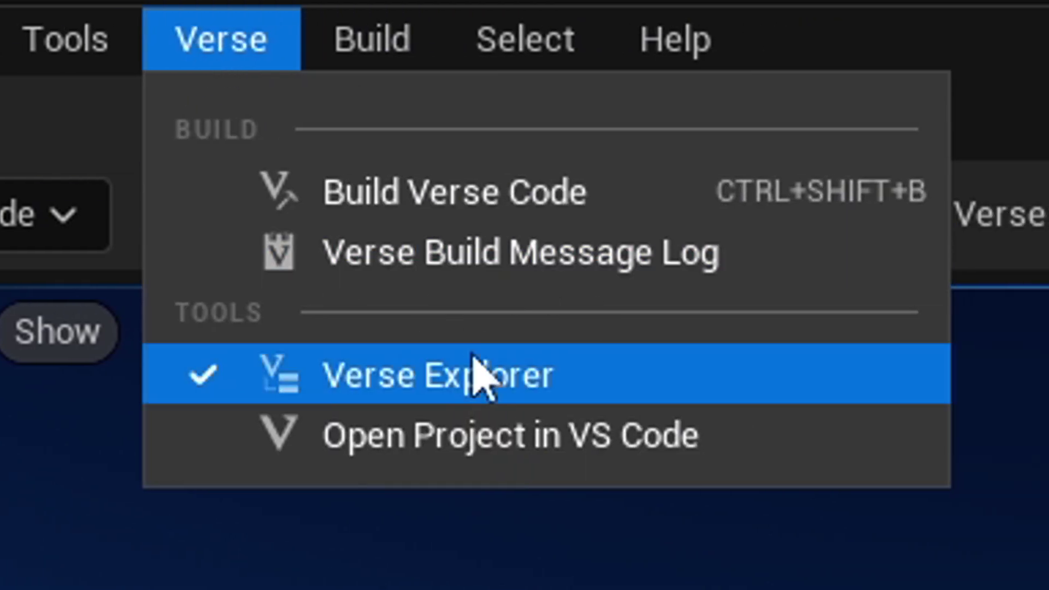
click(341, 382)
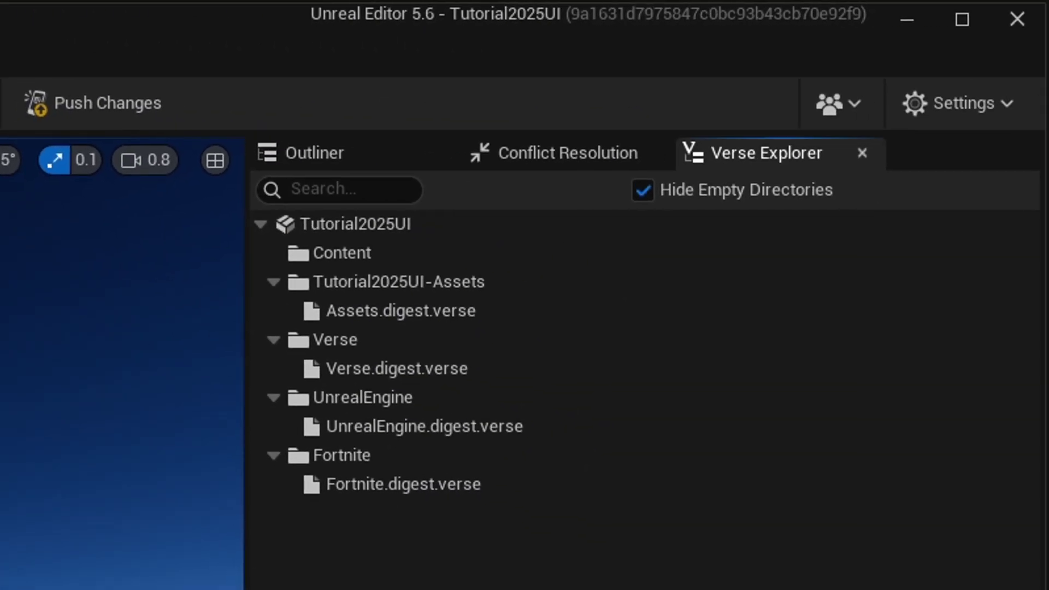
right_click(407, 225)
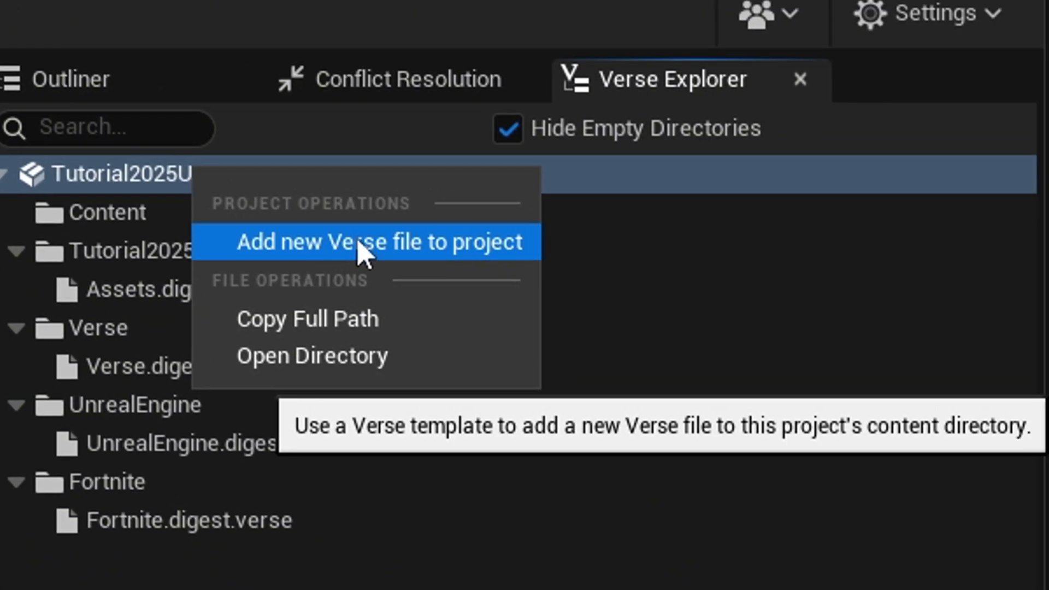
click(360, 245)
Create an empty Verse script named ProgressUI and save both modified HUD Message devices
click(627, 465)
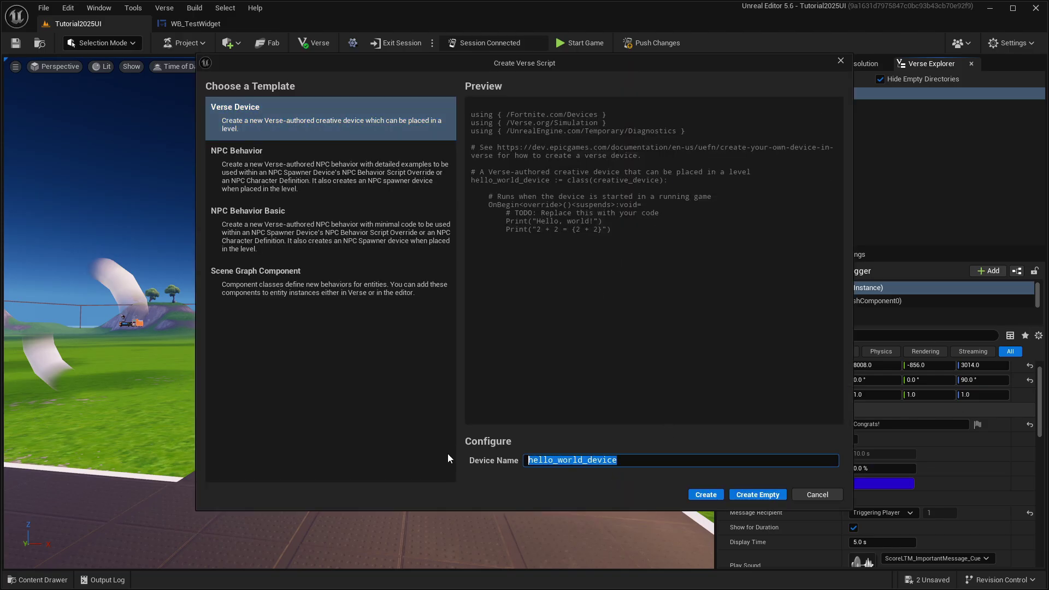
key(BackSpace)
text(ProgressUI)
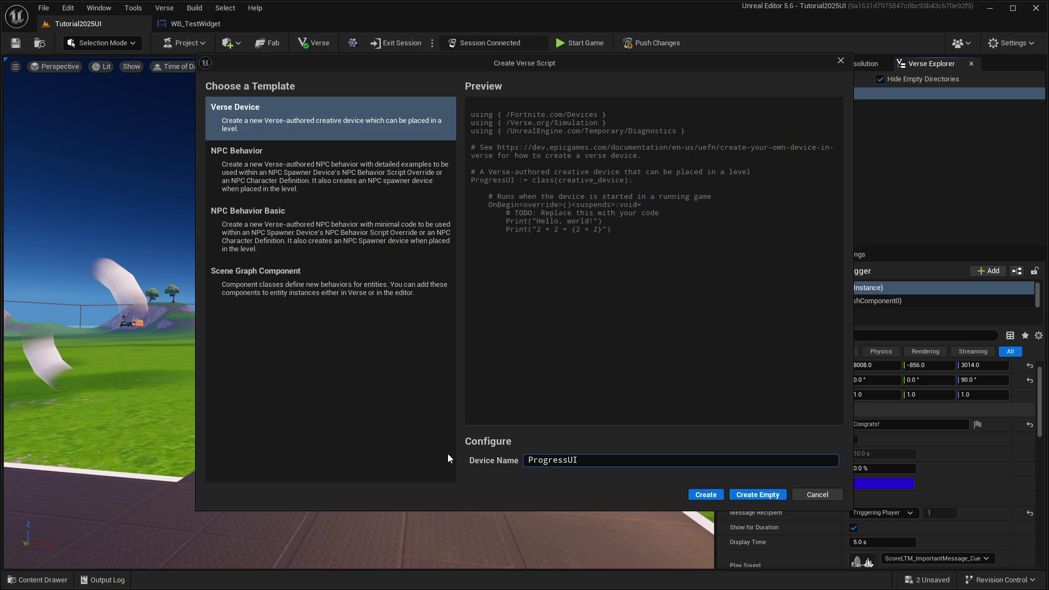
click(754, 495)
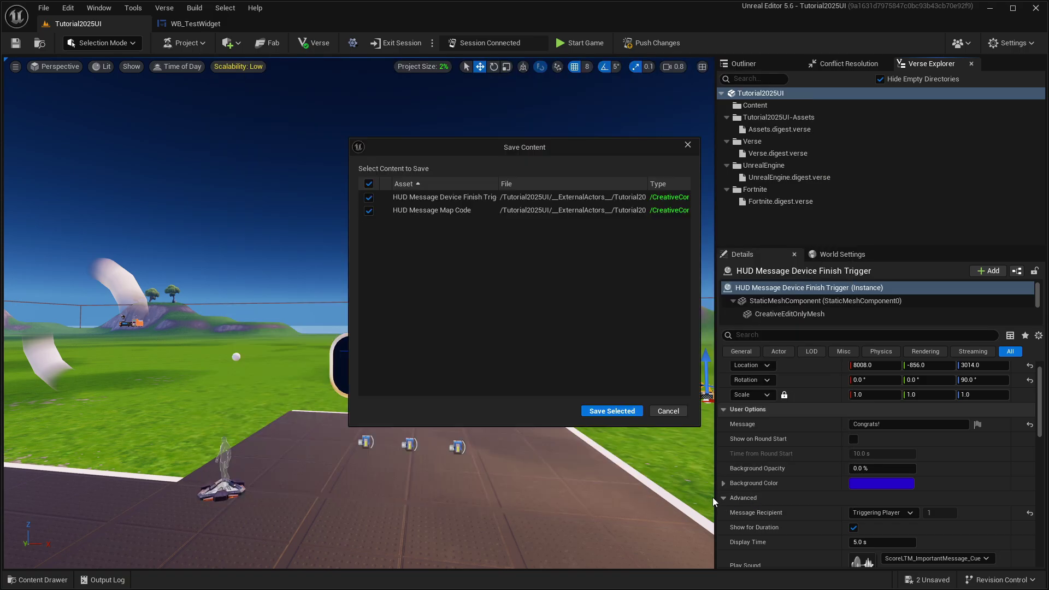
click(619, 410)
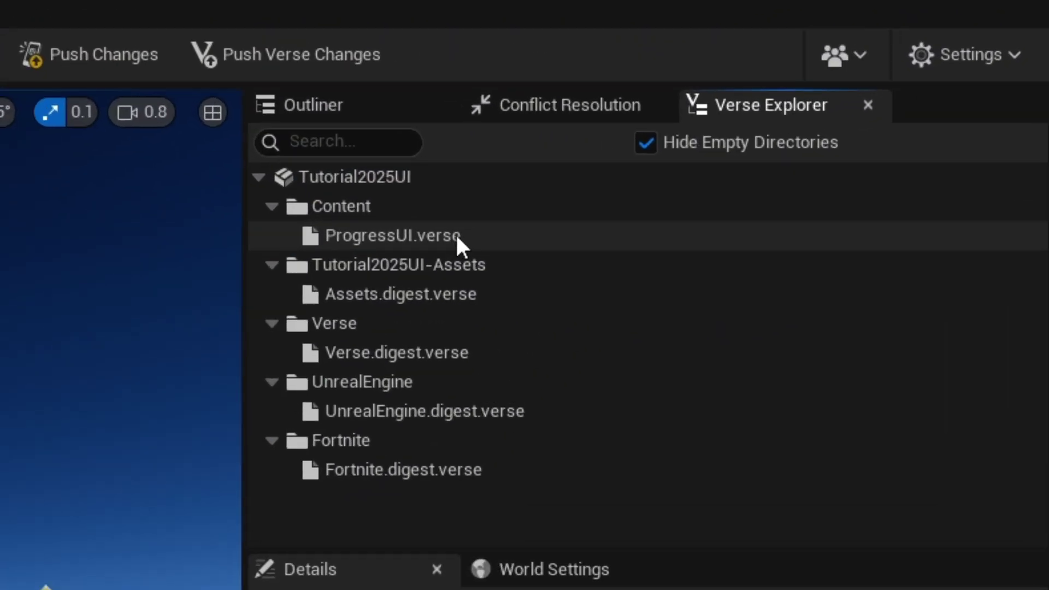
Open ProgressUI.verse in VS Code and replace its placeholder comment with the copied progress bar device code
click(802, 117)
double_click(449, 231)
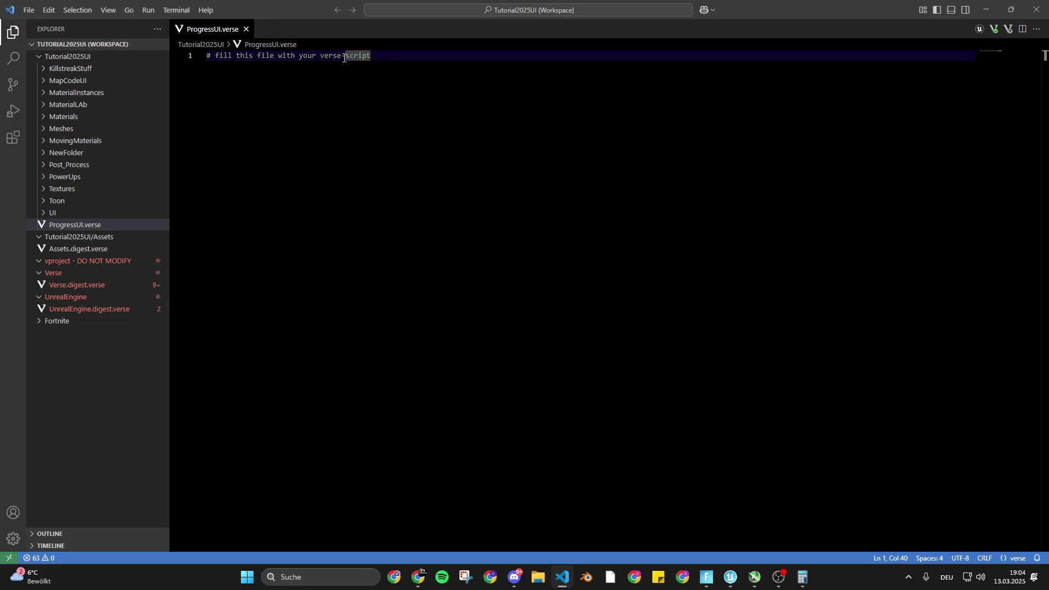
drag(175, 50, 172, 65)
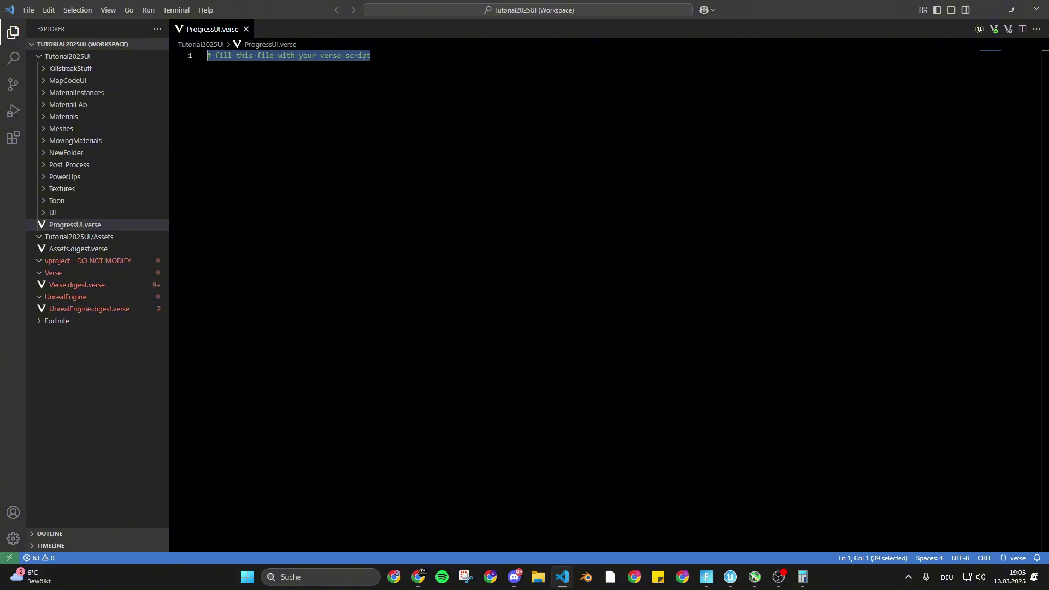
key(ctrl+v)
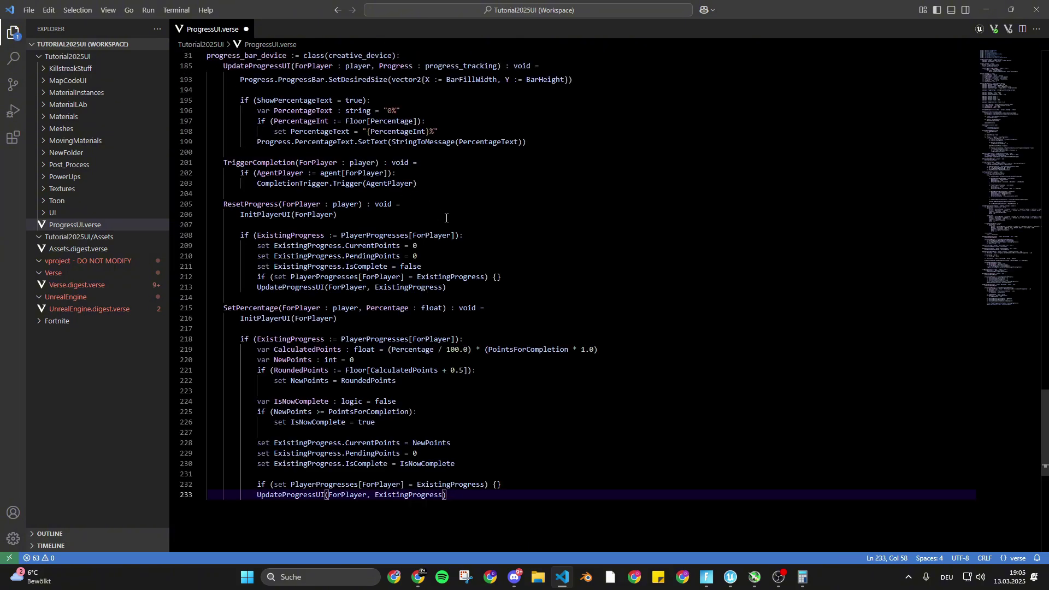
click(1044, 7)
Return to the Unreal Editor and build the Verse code
right_drag(359, 312, 415, 337)
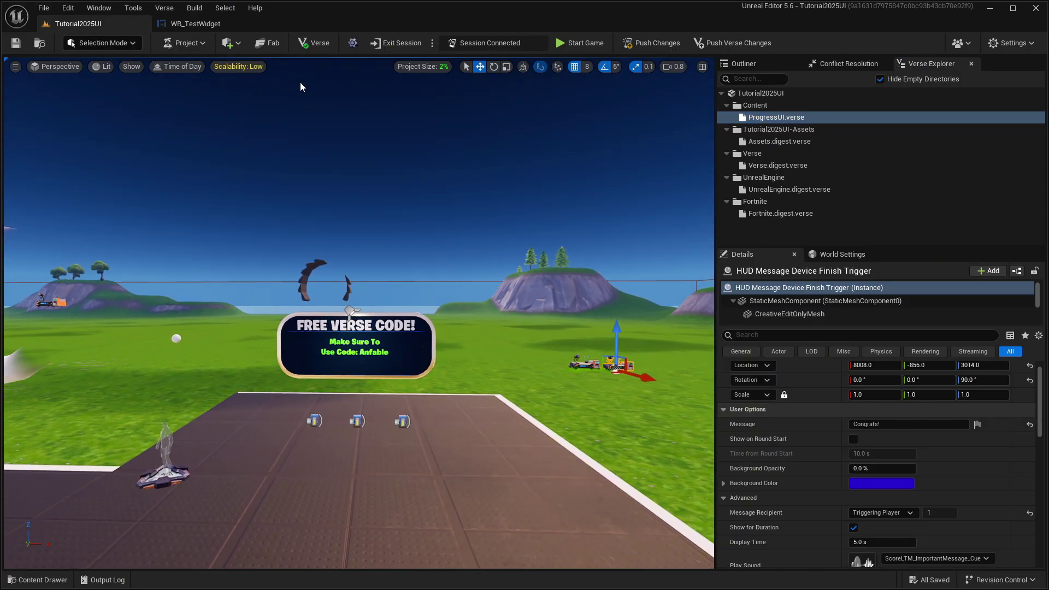
click(165, 8)
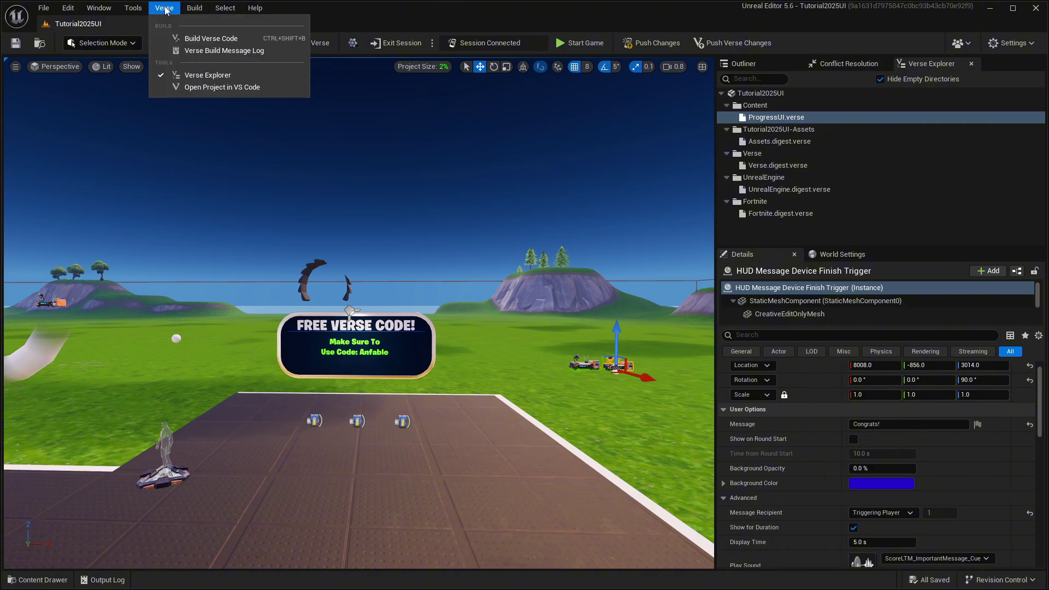
click(211, 38)
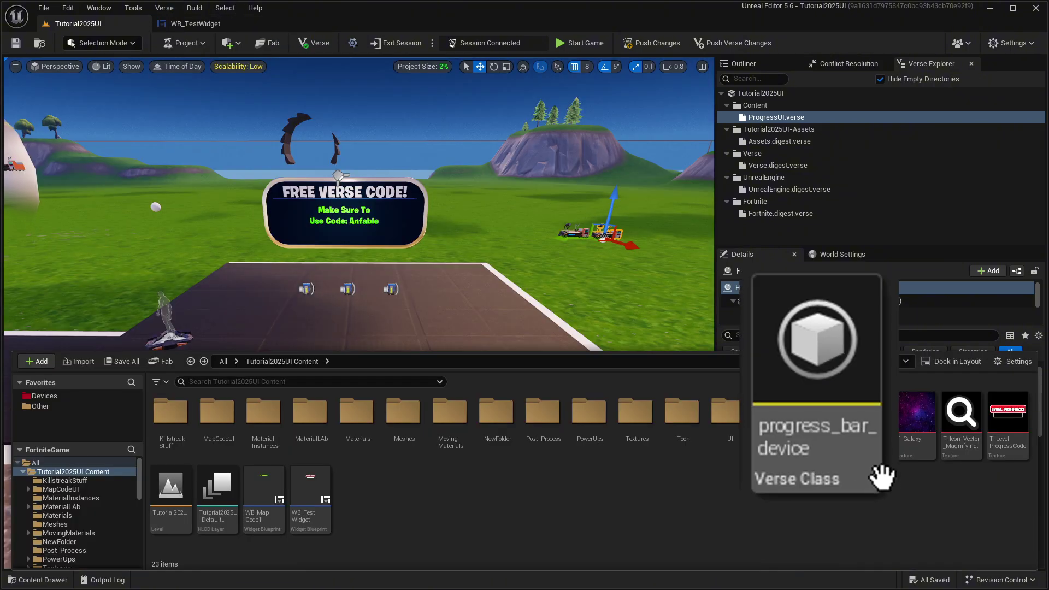
Place the progress_bar_device Verse class in the level, by the row of buttons in front of the sign
drag(823, 449, 344, 365)
right_drag(344, 365, 486, 421)
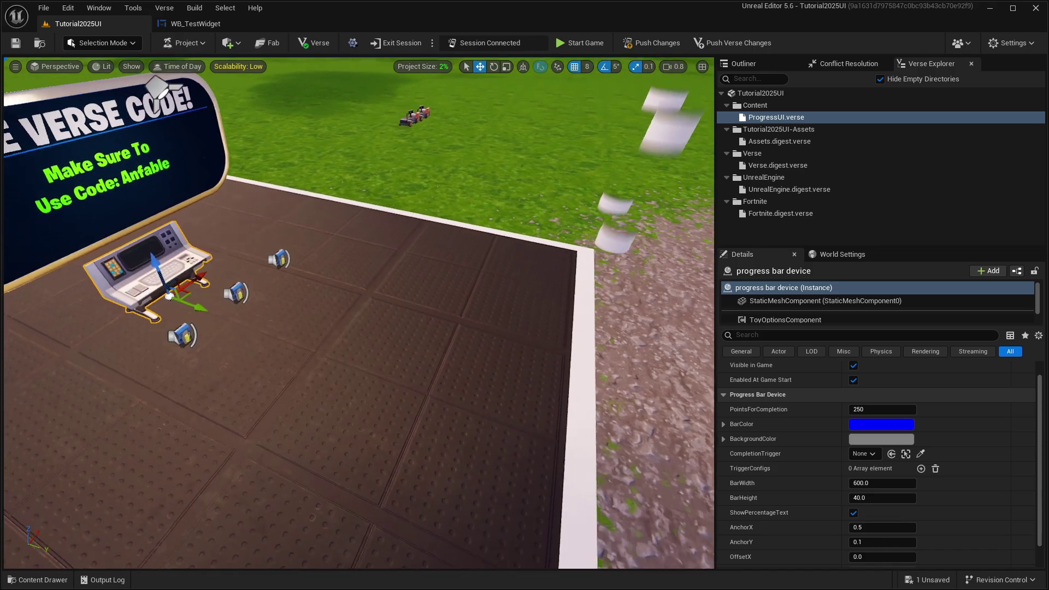
right_drag(399, 328, 180, 284)
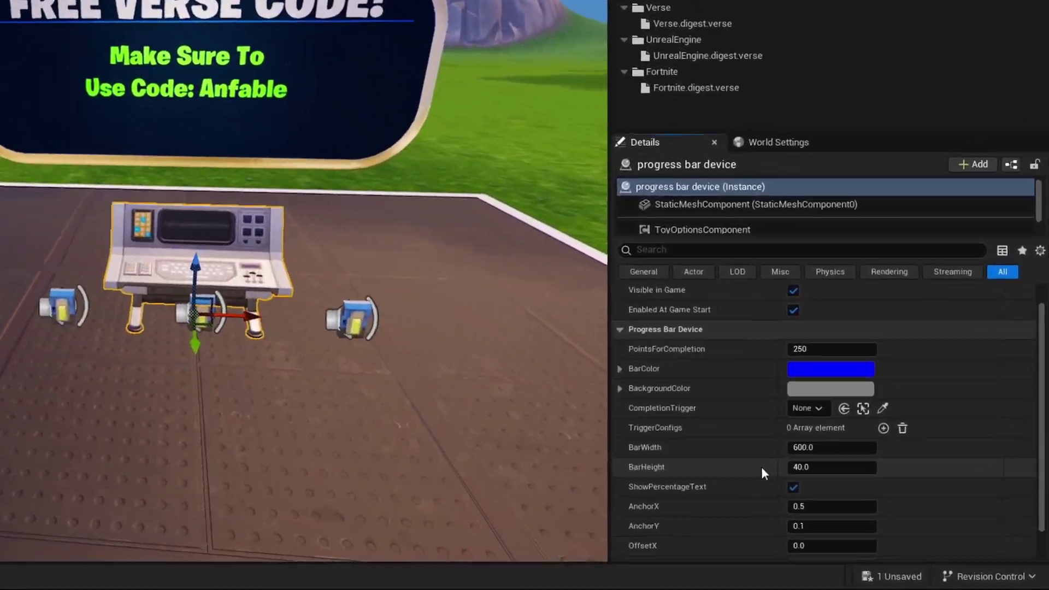
Set the progress bar device's PointsForCompletion to 1000
scroll(762, 468, down, 2)
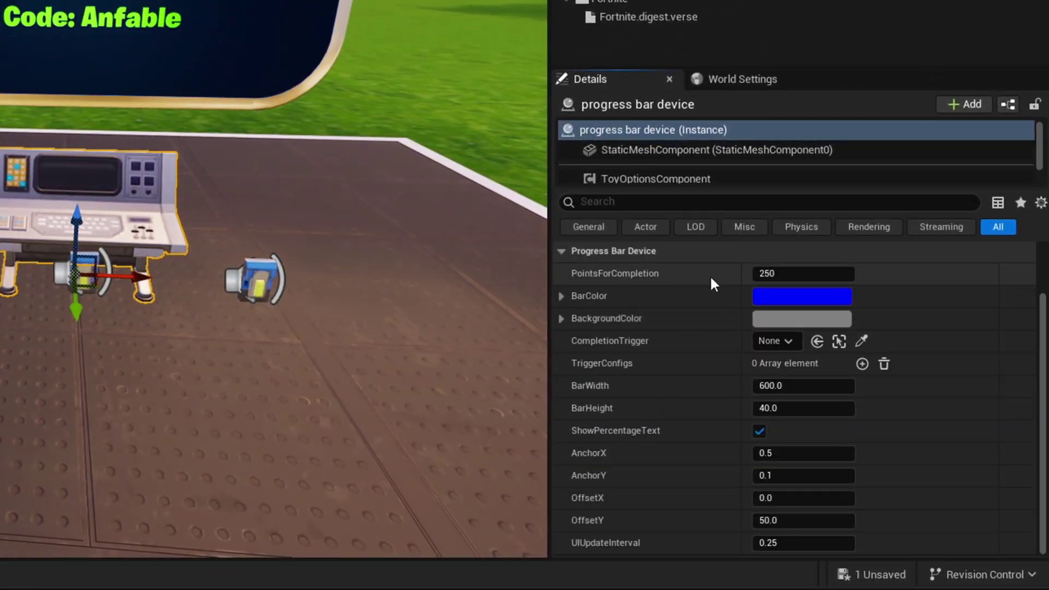
right_drag(232, 61, 171, 140)
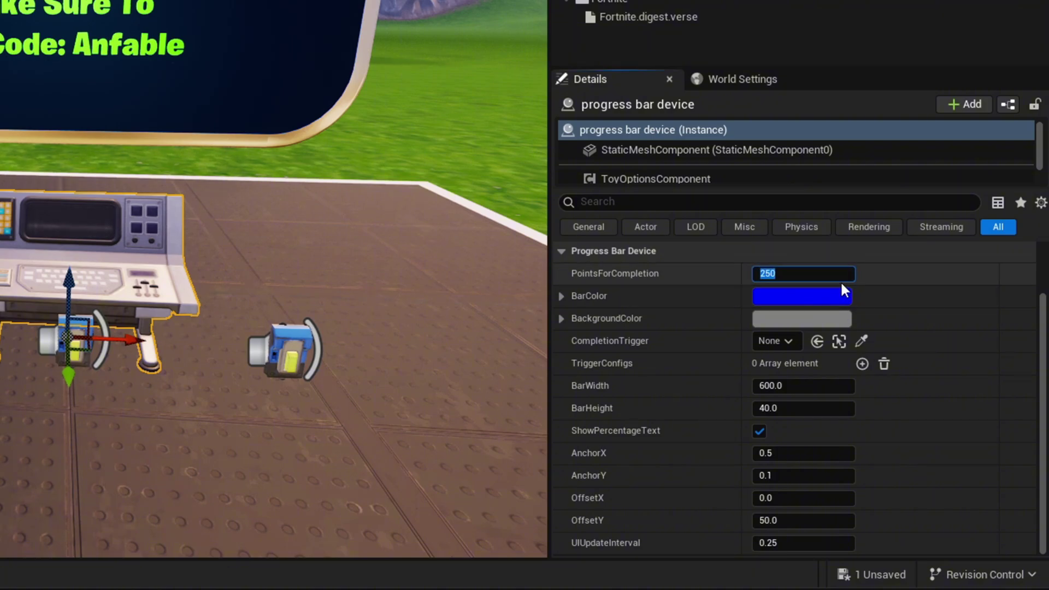
text(1000)
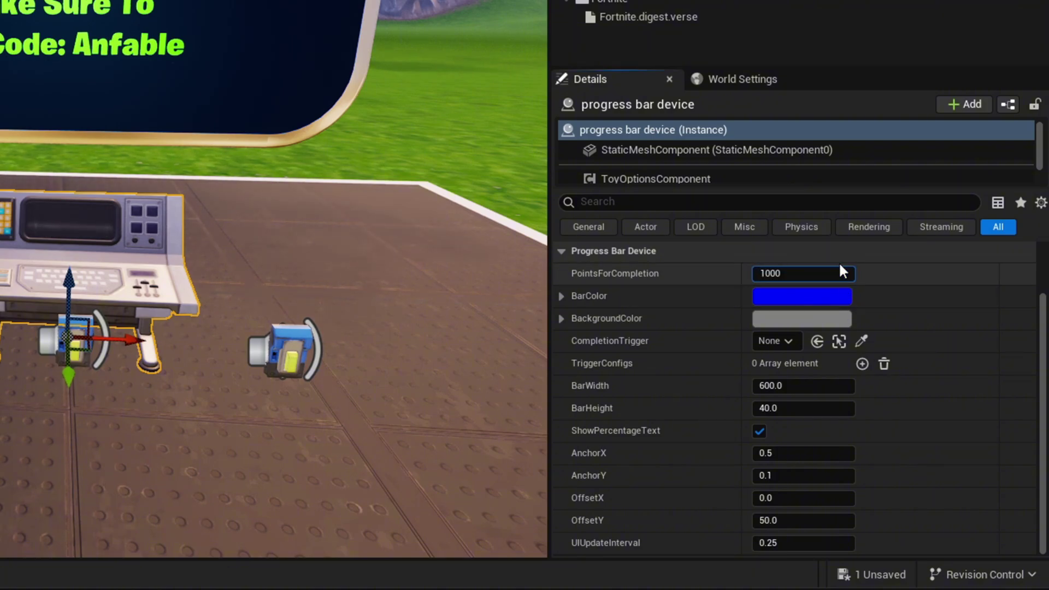
key(Return)
Change the progress bar device's BarColor to bright green (hex sRGB 00FF29FF)
scroll(665, 369, down, 2)
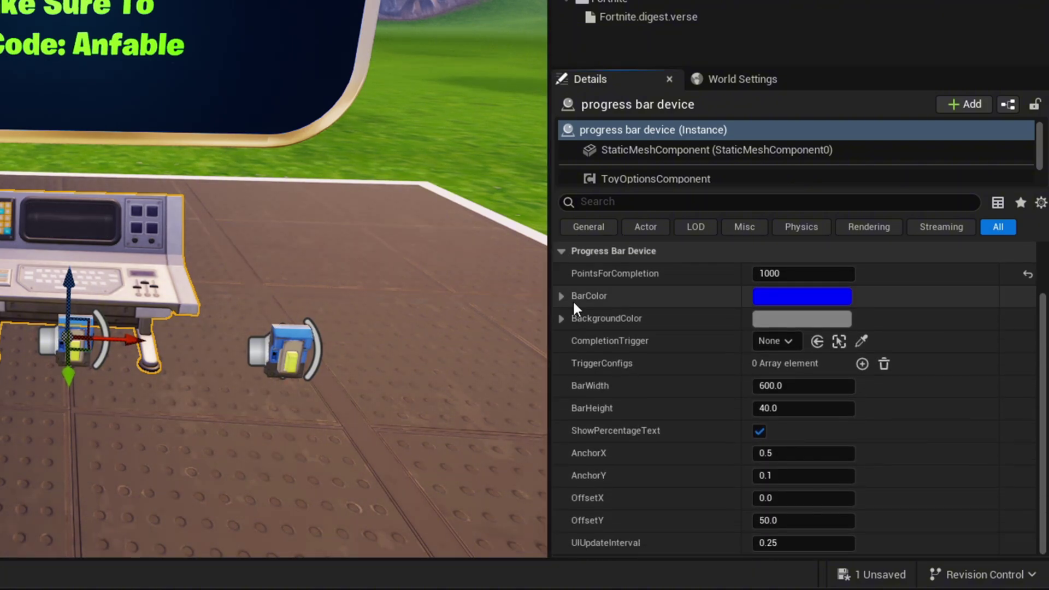
click(562, 296)
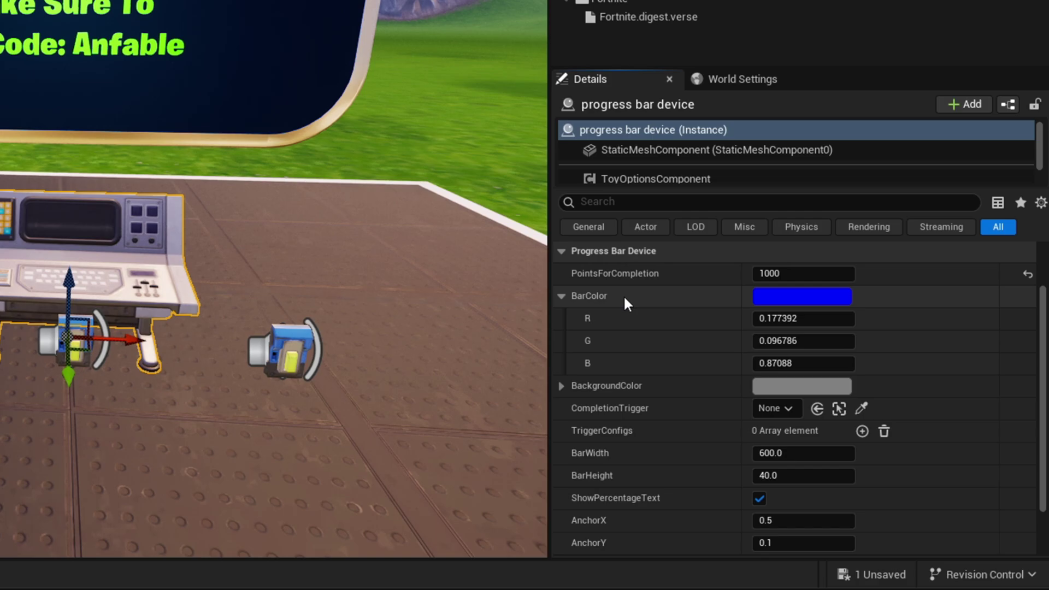
click(787, 297)
drag(577, 130, 251, 49)
click(148, 235)
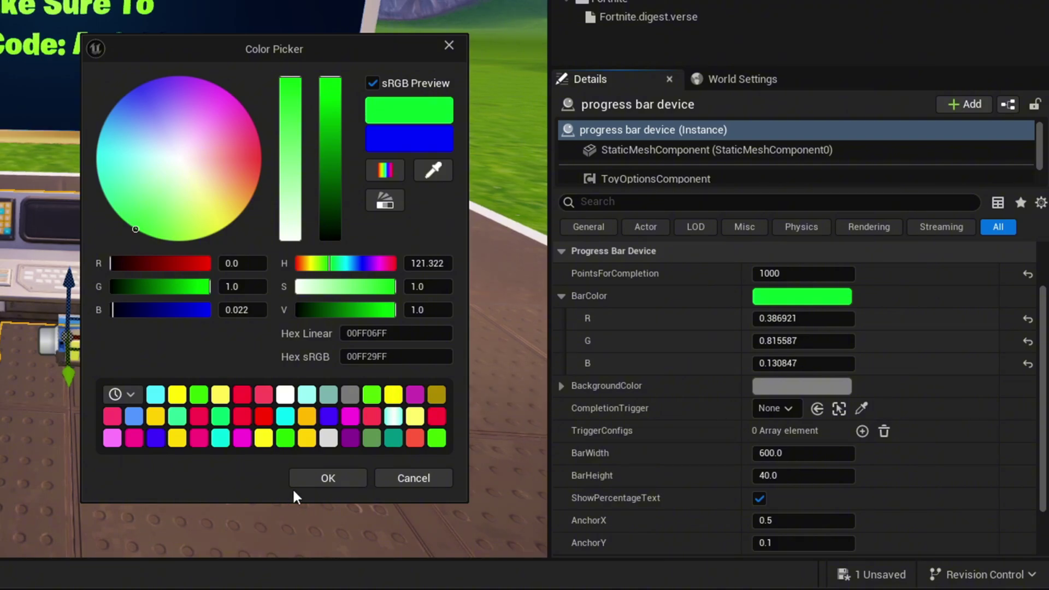
click(306, 479)
click(561, 296)
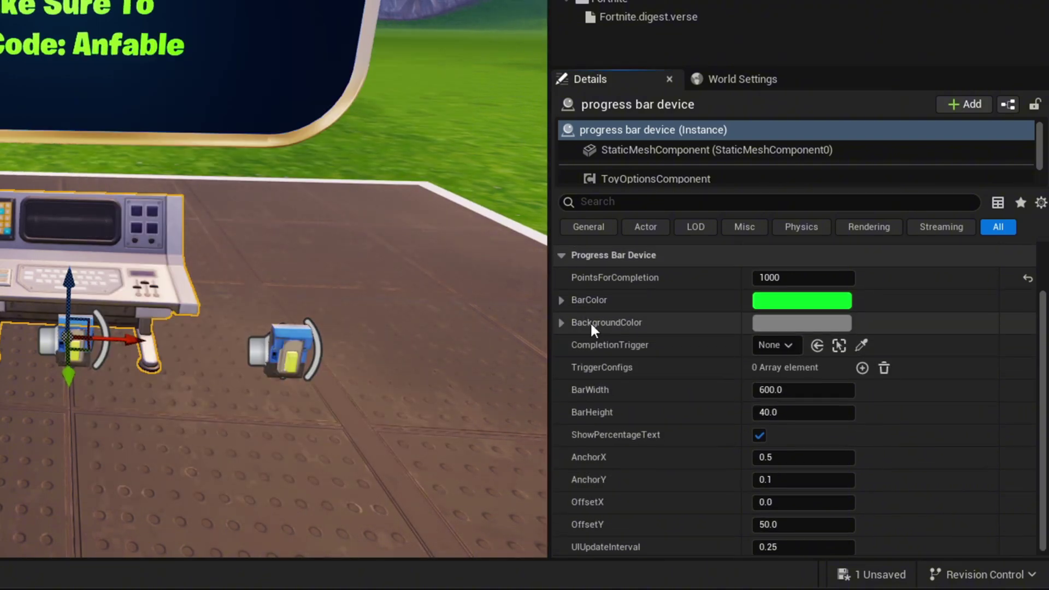
Change the progress bar device's BackgroundColor to white
click(796, 325)
mouse_move(659, 235)
mouse_down()
mouse_move(661, 157)
mouse_move(686, 52)
mouse_up()
click(643, 467)
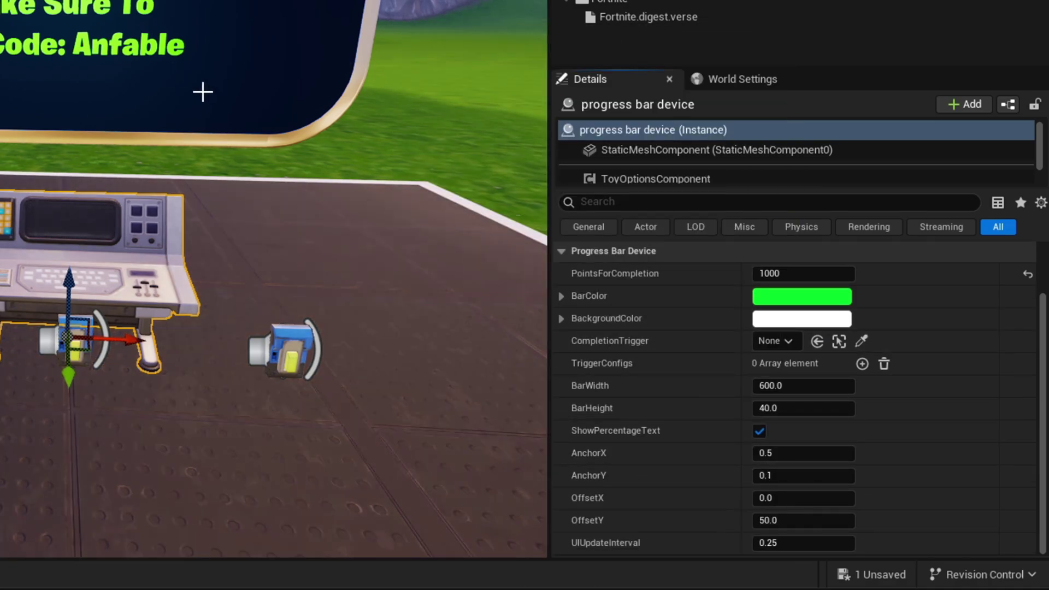
right_drag(492, 306, 549, 297)
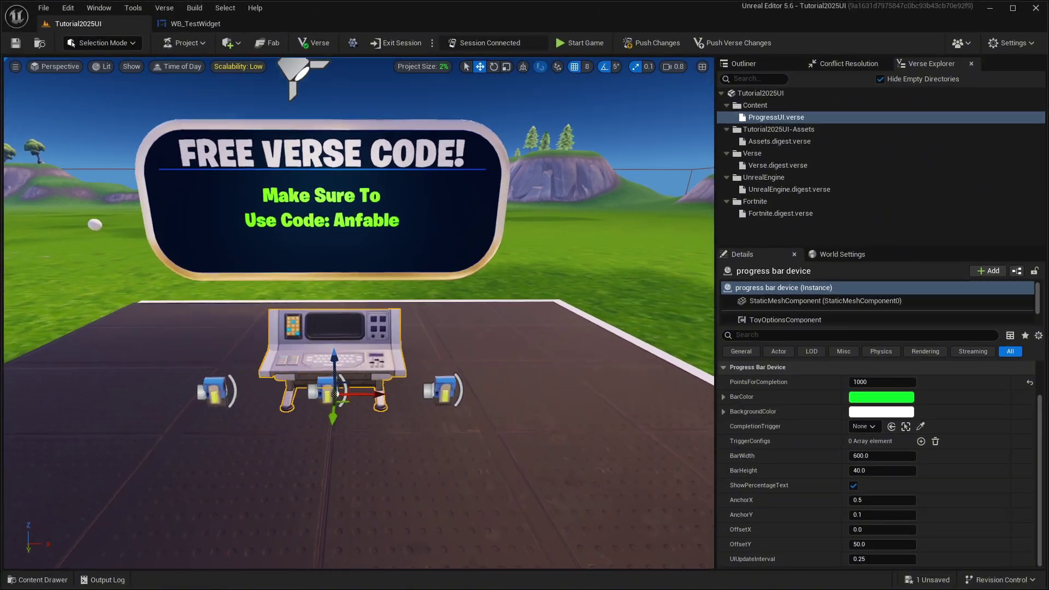
Place a Trigger device on the platform beside the progress bar device and name it Trigger Completion Progress
key(ctrl+space)
text(trigger)
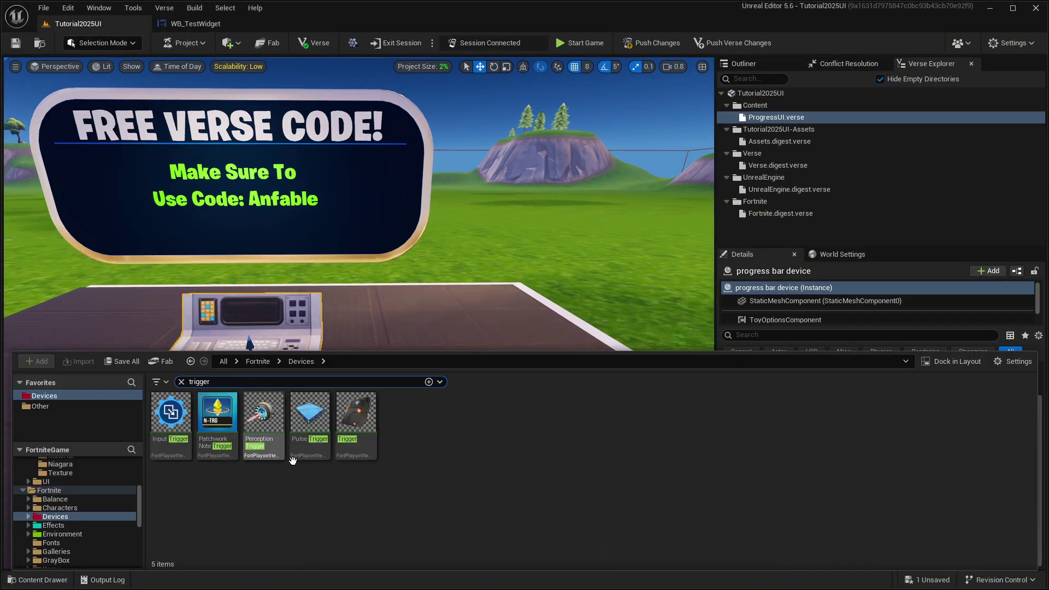
drag(352, 448, 462, 353)
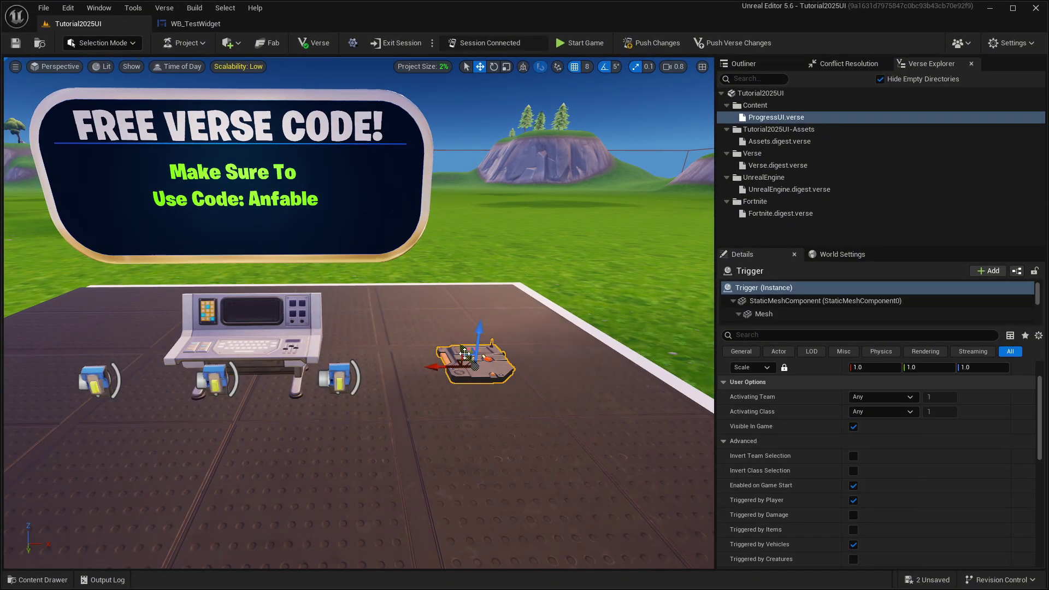
click(797, 270)
text(Com)
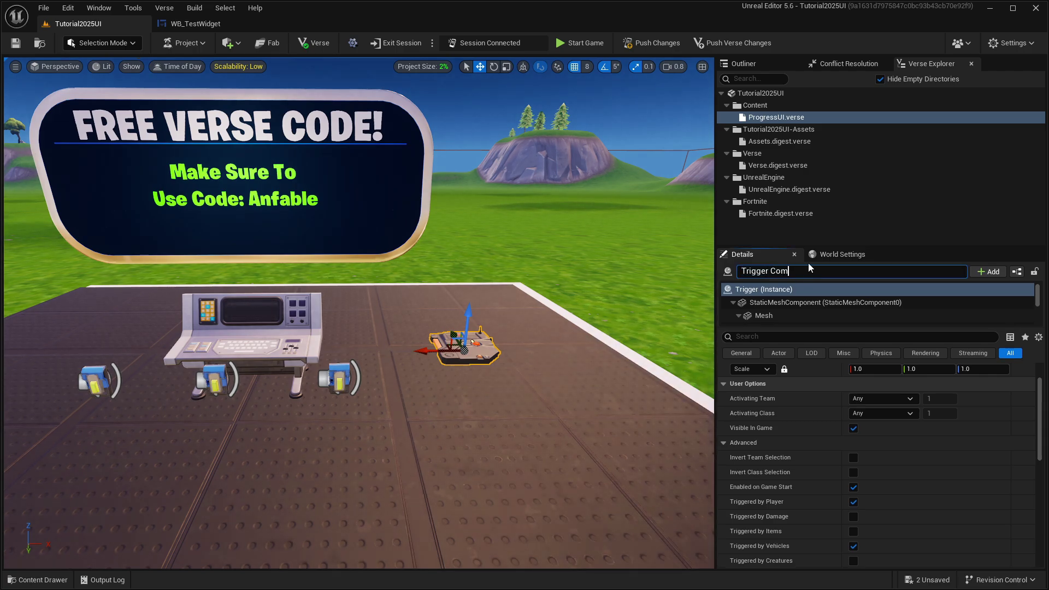
text(pletion Progress)
key(Return)
Turn off Trigger VFX and Trigger SFX for the Trigger Completion Progress device
scroll(855, 467, down, 5)
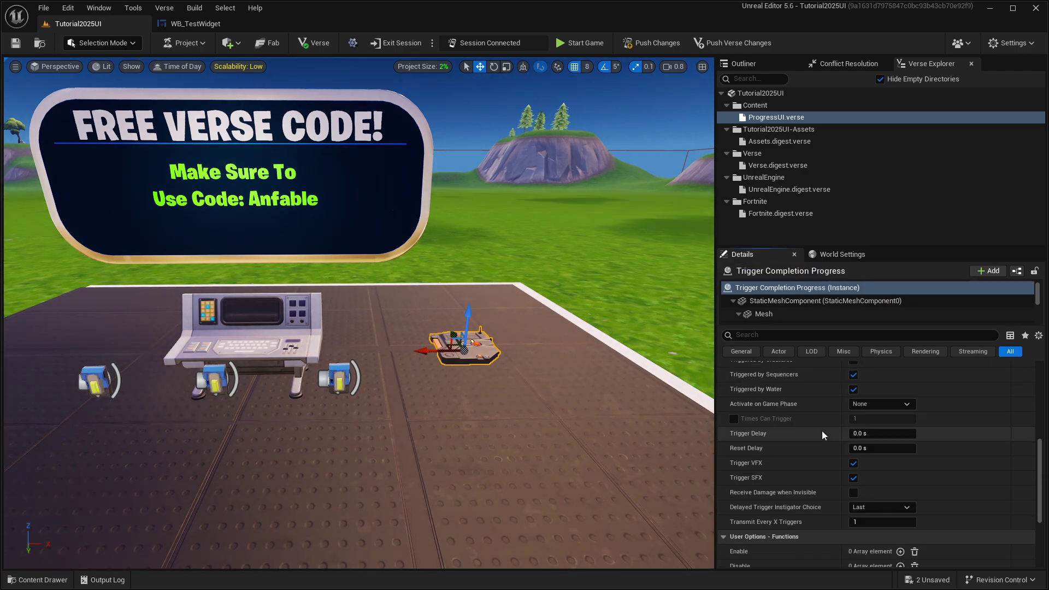
scroll(860, 462, down, 2)
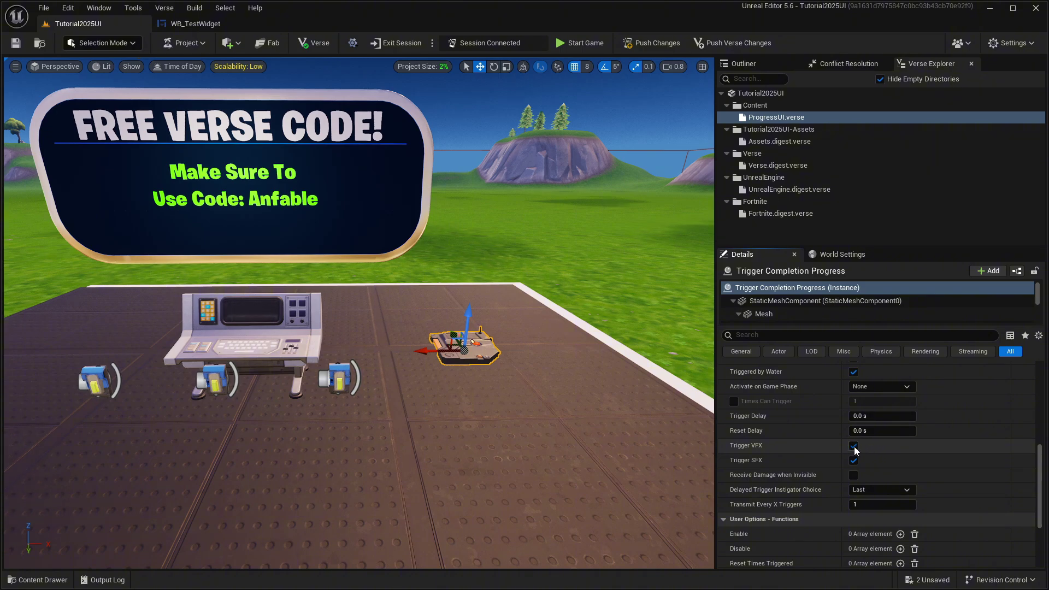
click(854, 446)
scroll(828, 424, up, 6)
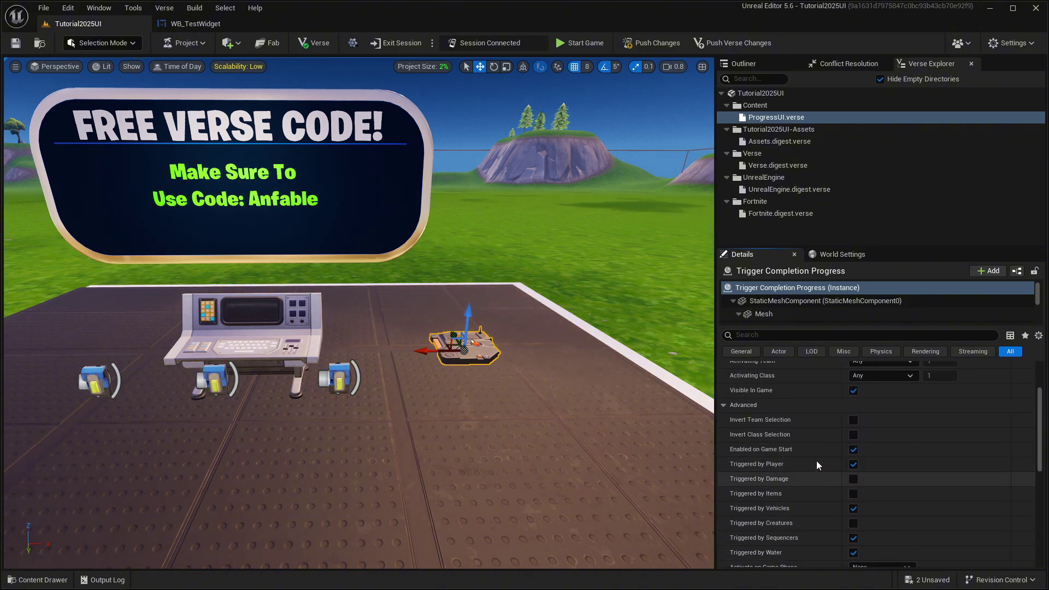
scroll(817, 460, down, 10)
Assign Trigger Completion Progress as the progress bar device's CompletionTrigger
right_drag(598, 332, 620, 349)
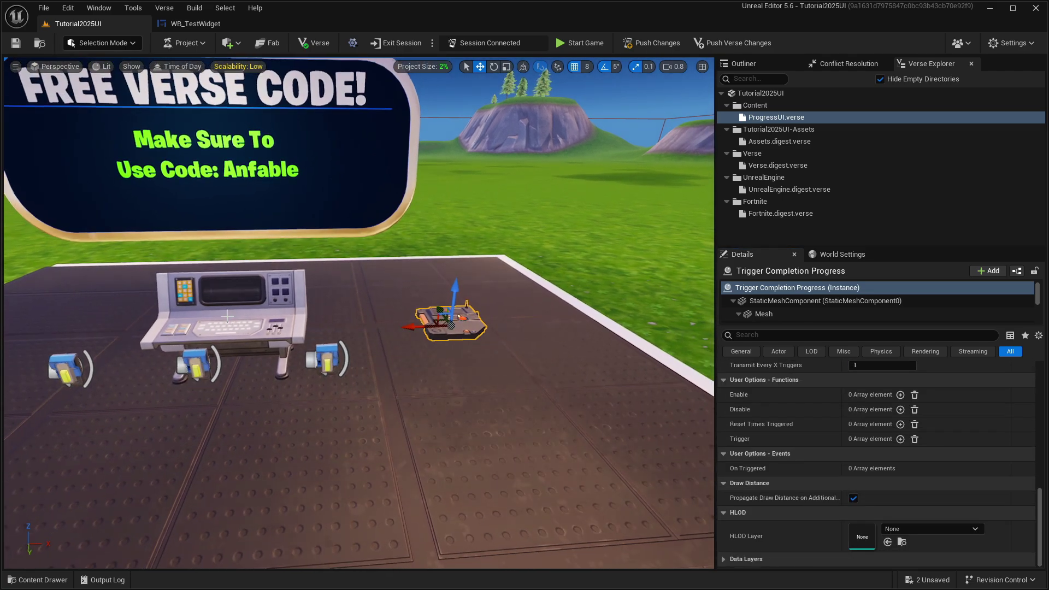
click(235, 311)
click(920, 427)
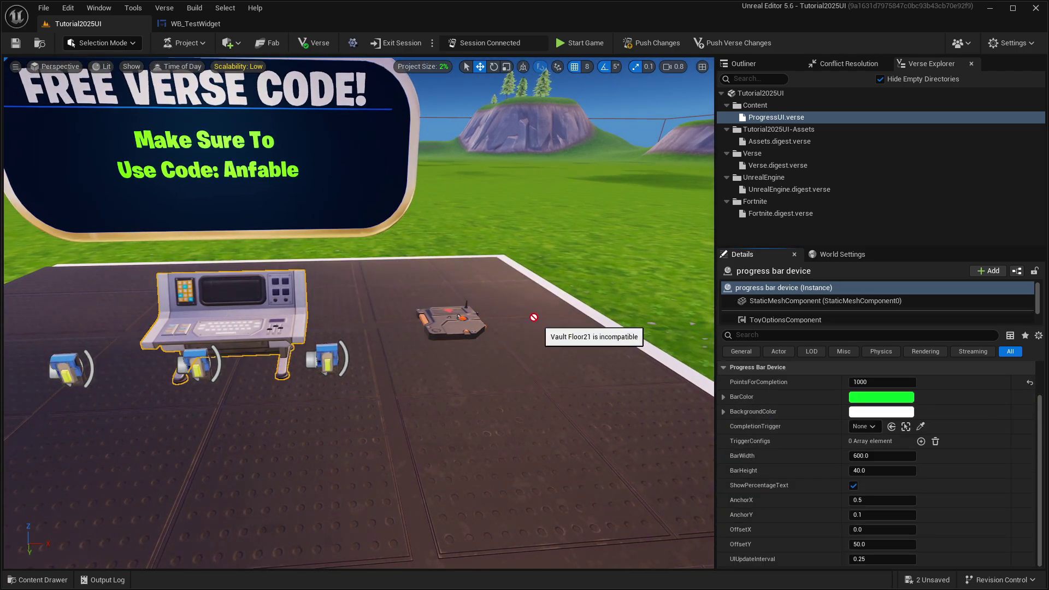
click(465, 317)
key(f)
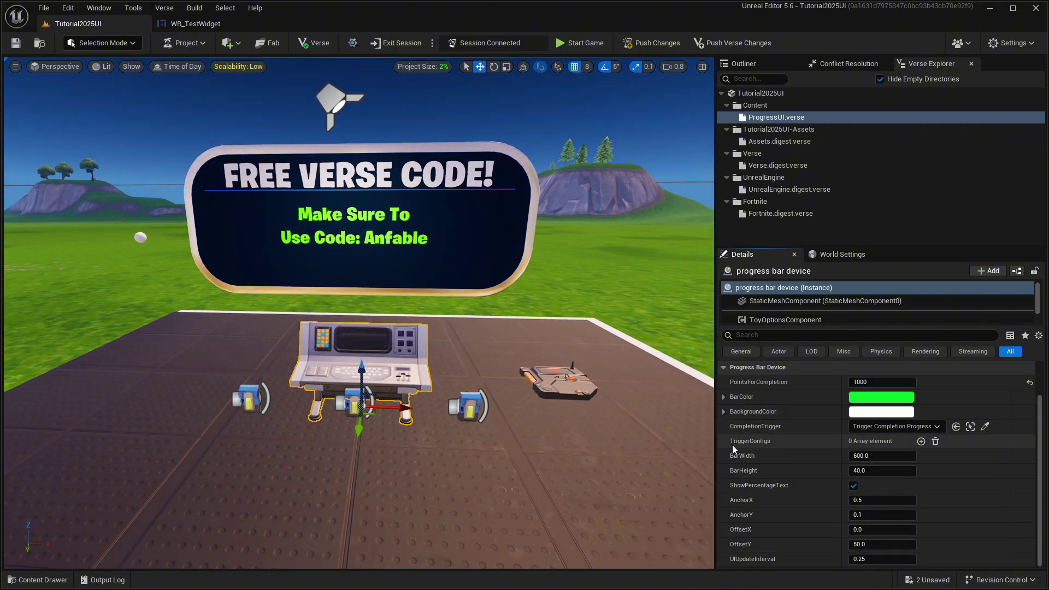
Add an element to the progress bar device's TriggerConfigs array and expand its settings
click(921, 441)
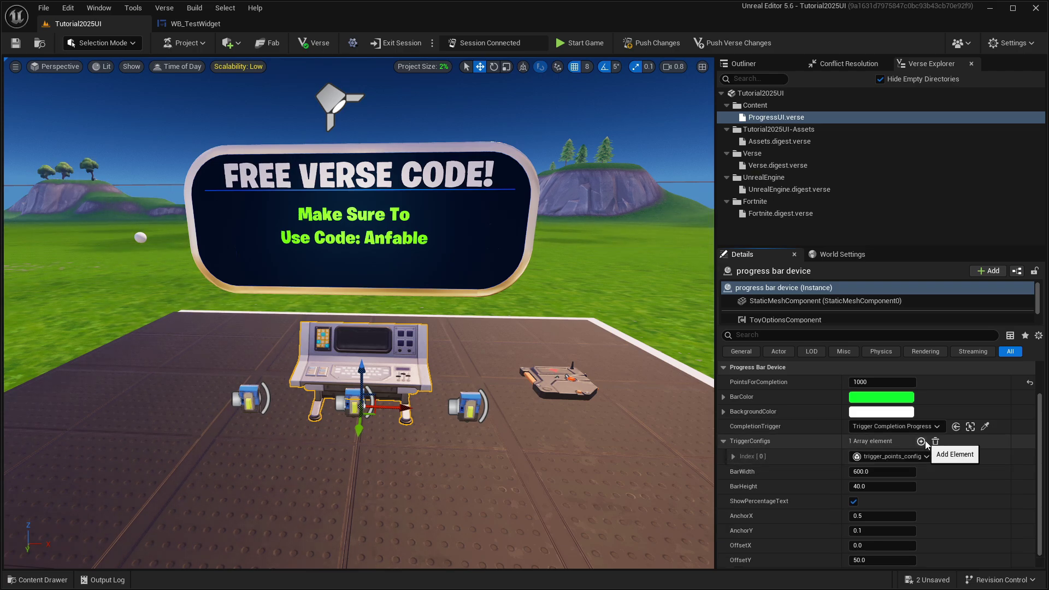
click(735, 457)
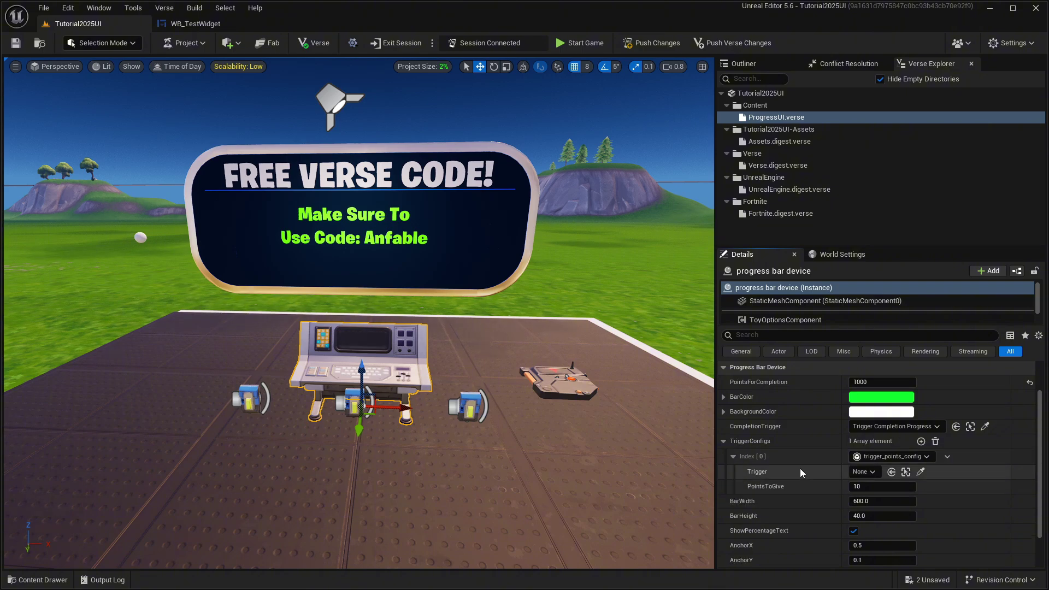
scroll(800, 467, down, 2)
Duplicate the Trigger Completion Progress device, placing the copy just behind the original
right_drag(509, 380, 498, 380)
click(498, 380)
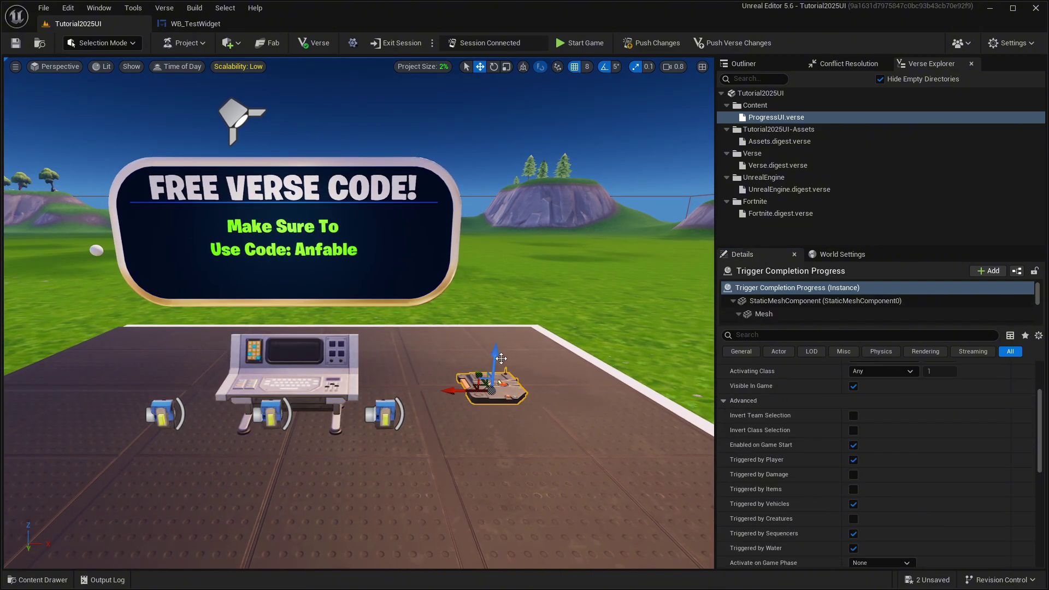
alt+drag(494, 352, 479, 331)
Rename the duplicated trigger as Trigger Progress Increase Level 1
click(846, 270)
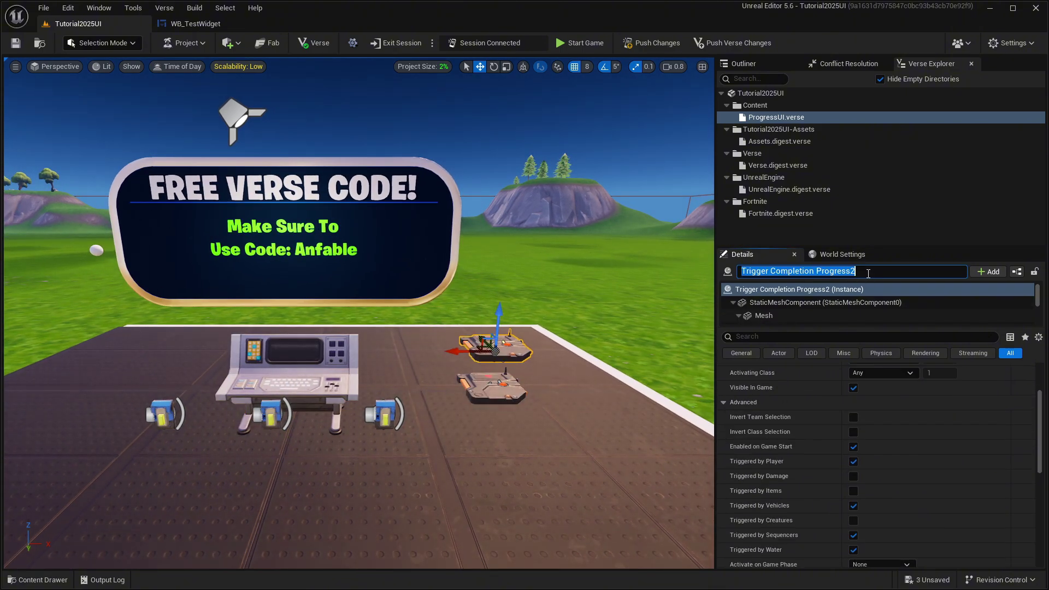
click(880, 267)
key(BackSpace)
key(BackSpace)
key(BackSpace)
key(BackSpace)
key(BackSpace)
key(BackSpace)
key(BackSpace)
key(BackSpace)
key(BackSpace)
key(BackSpace)
key(BackSpace)
key(BackSpace)
key(BackSpace)
key(BackSpace)
key(BackSpace)
key(BackSpace)
key(BackSpace)
key(BackSpace)
key(BackSpace)
key(BackSpace)
text(P)
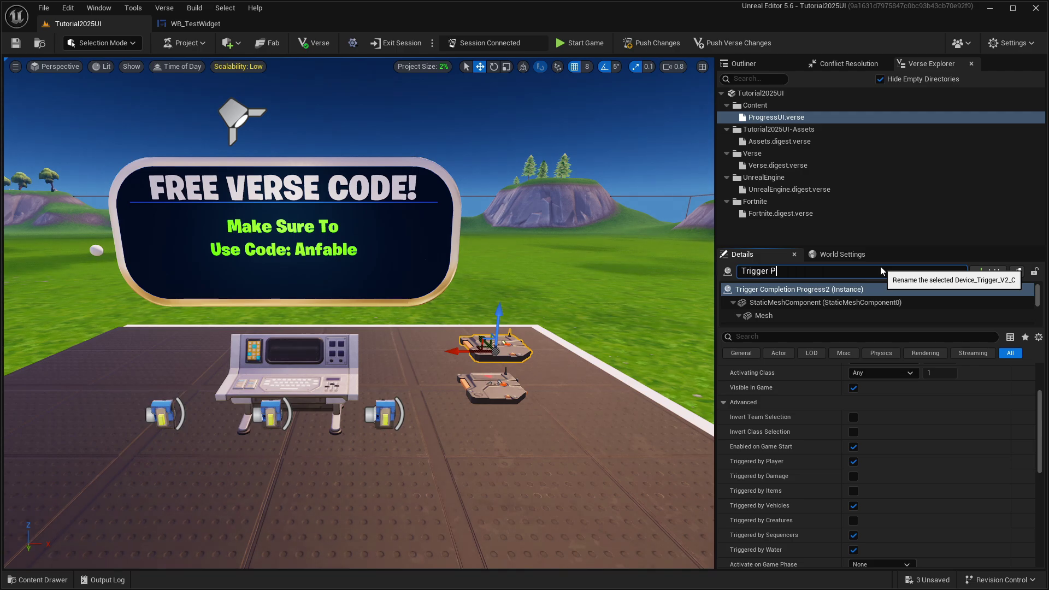
text(rogress )
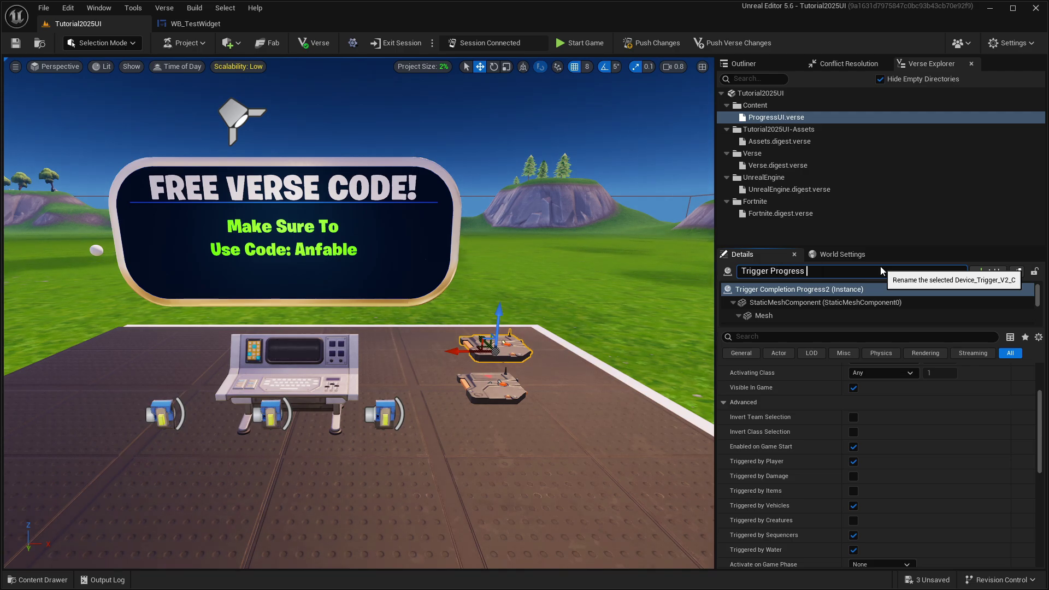
text(Increase Le)
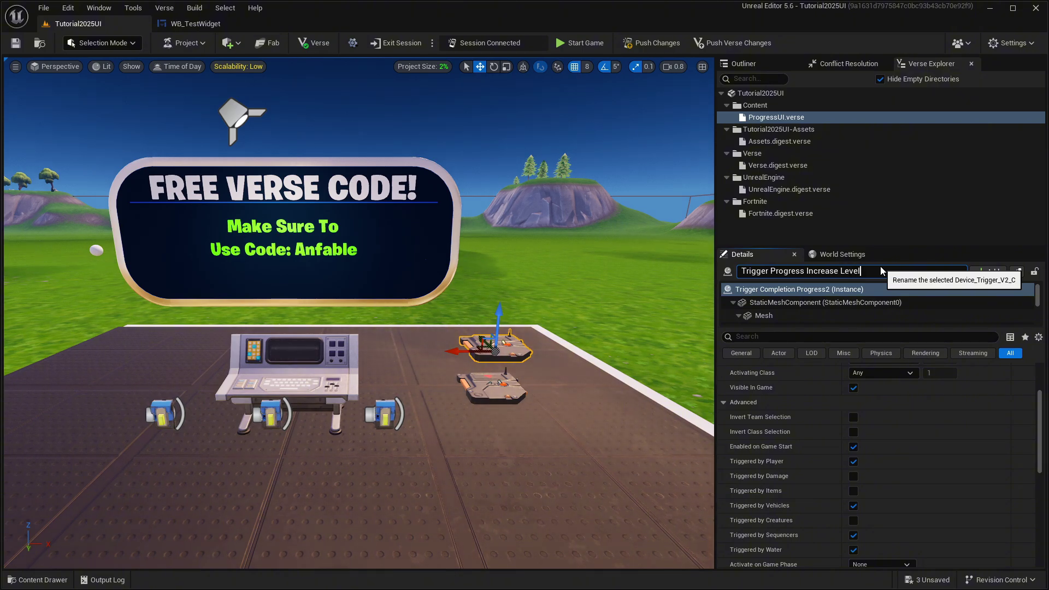
text(vel)
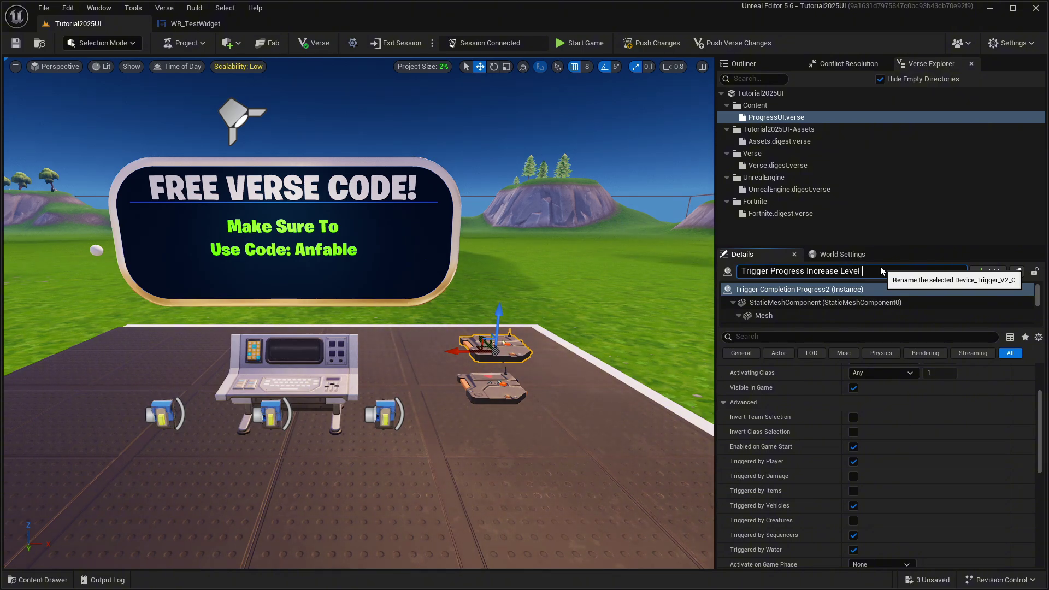
text( 1)
key(Return)
Assign Trigger Progress Increase Level 1 as the trigger of TriggerConfigs index 0 on the progress bar device
right_drag(368, 293, 370, 293)
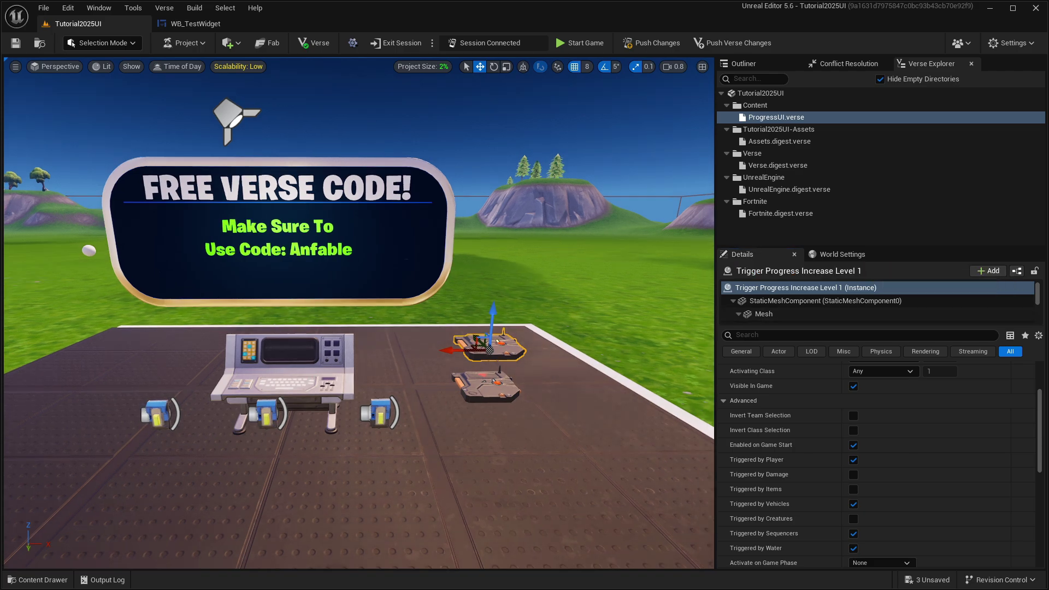
click(328, 368)
click(921, 432)
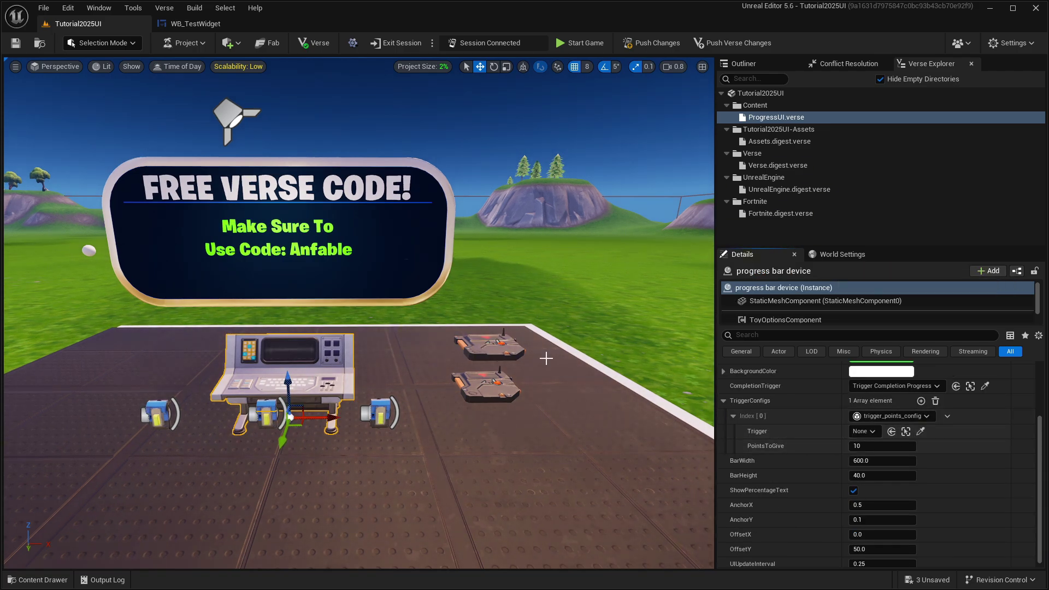
click(507, 340)
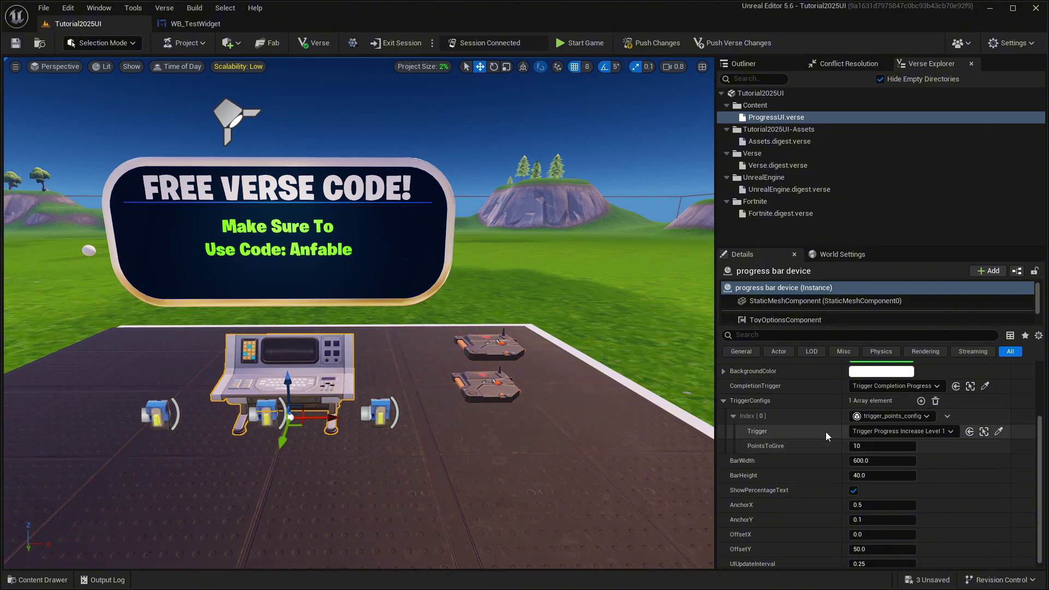
Bind the Trigger function of Trigger Progress Increase Level 1 to the middle button's On Interact event
right_drag(671, 356, 640, 342)
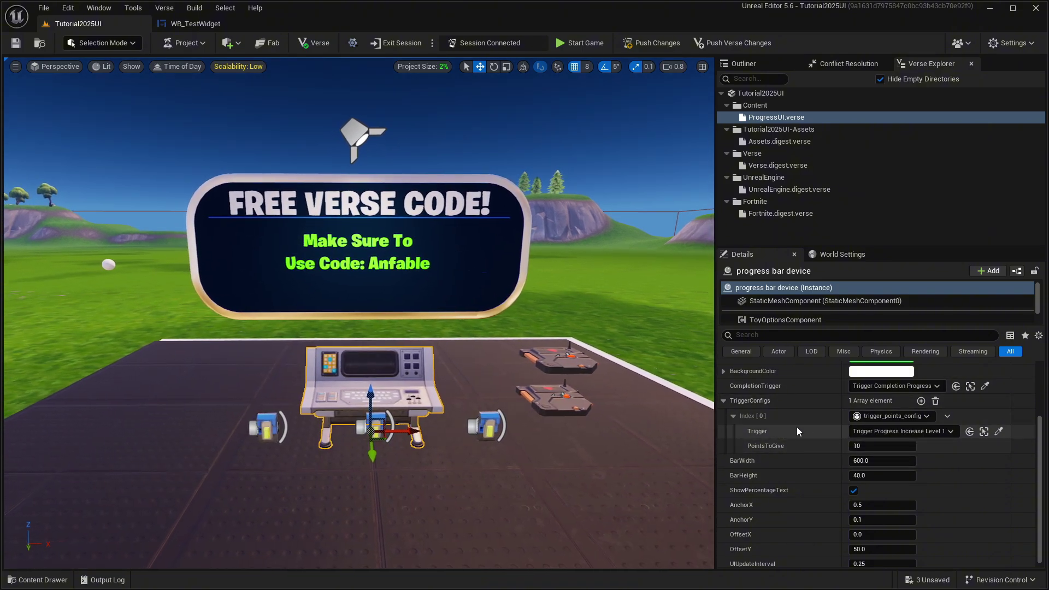
scroll(815, 426, up, 3)
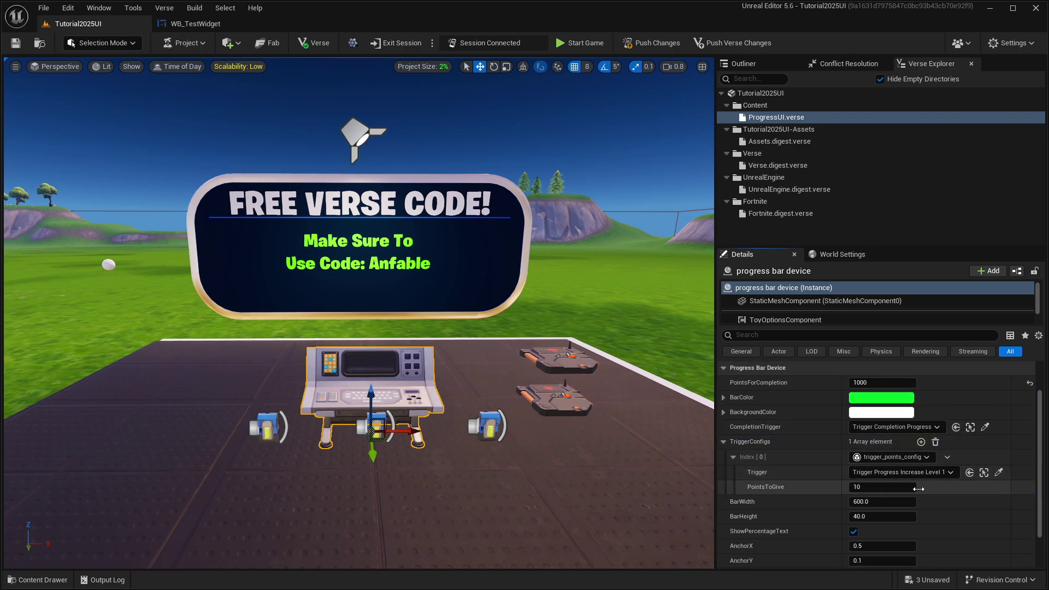
scroll(529, 361, up, 3)
right_drag(530, 360, 557, 372)
right_drag(472, 329, 530, 343)
scroll(473, 330, up, 1)
scroll(473, 329, up, 3)
click(531, 342)
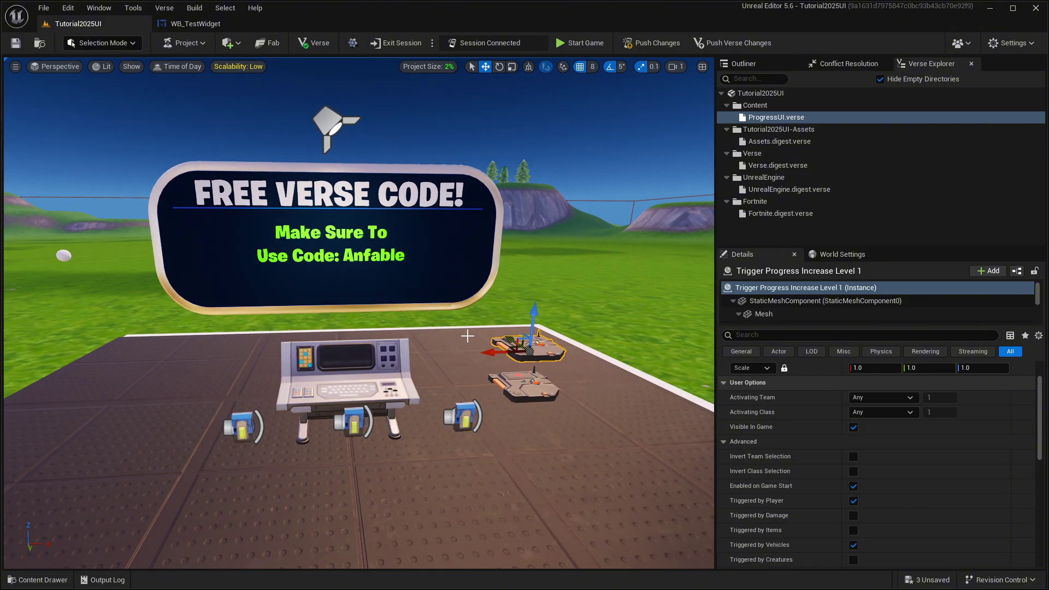
right_drag(466, 335, 500, 364)
scroll(765, 435, down, 10)
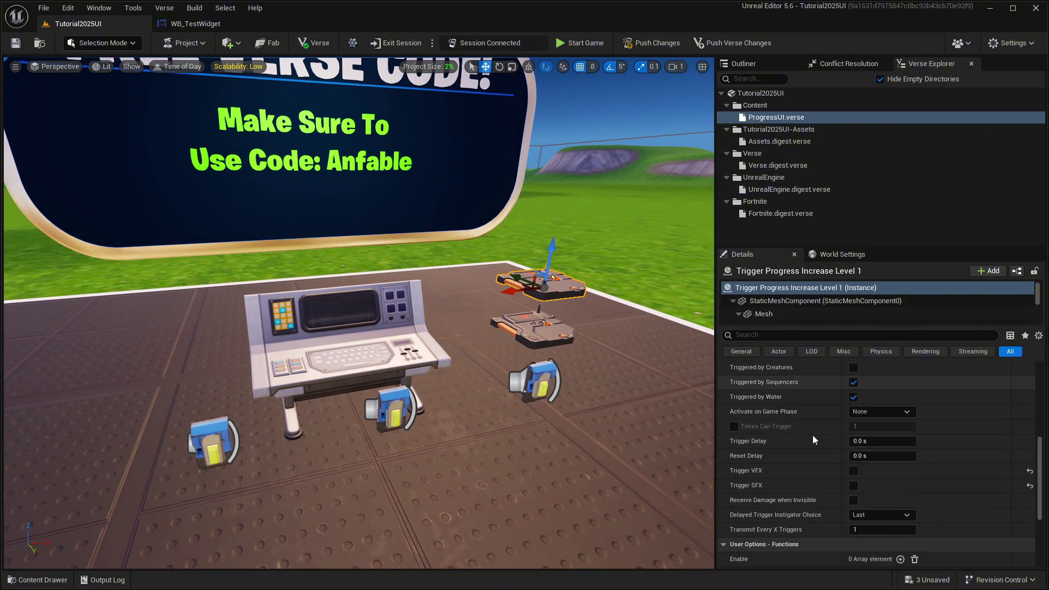
click(900, 464)
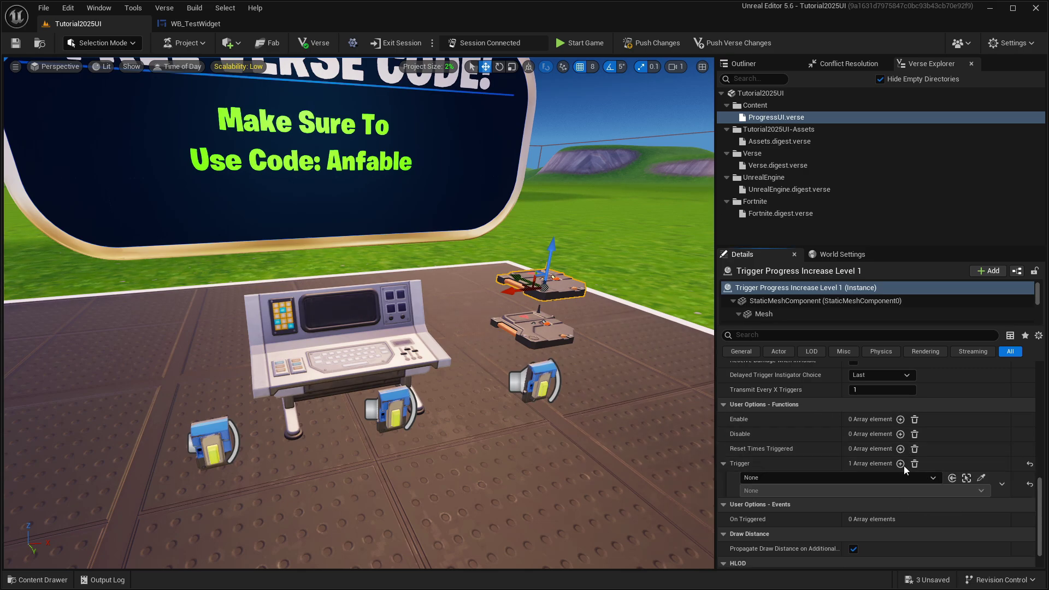
click(981, 478)
click(396, 398)
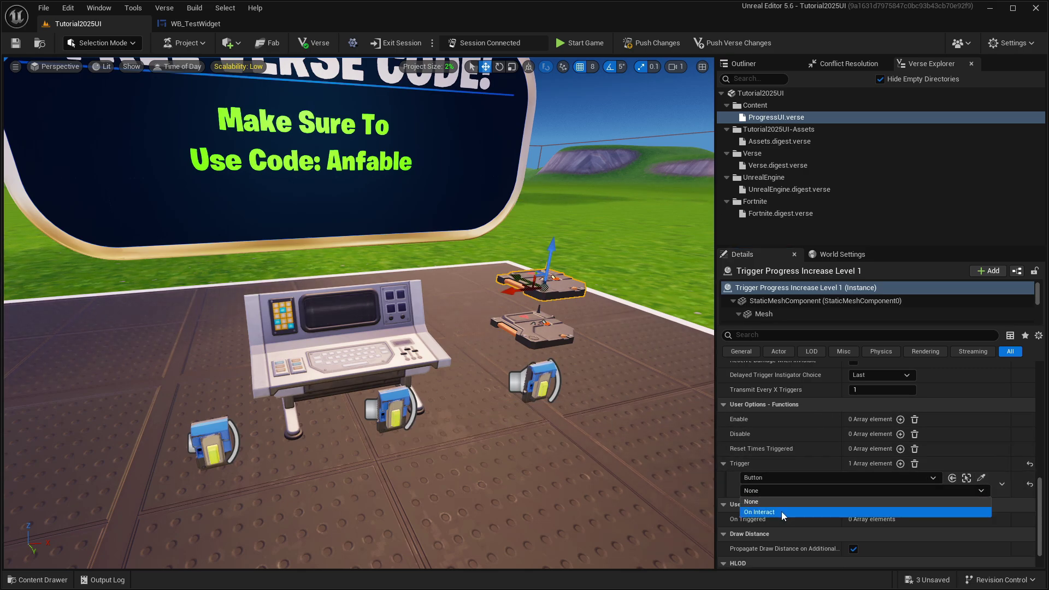
Rename the middle button as Button 10 Points Progress
click(397, 398)
click(823, 271)
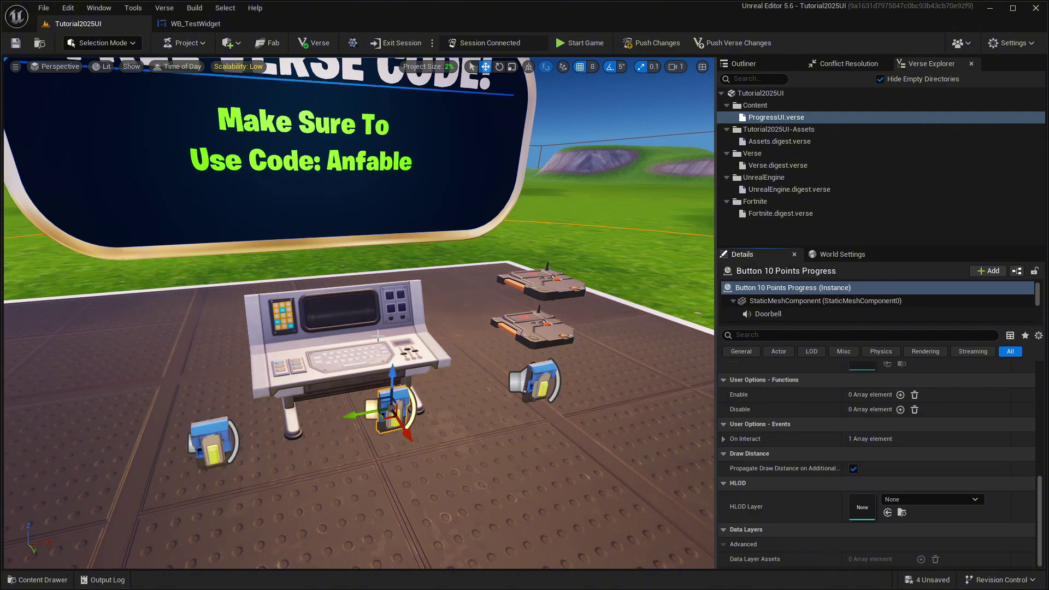
Duplicate Trigger Progress Increase Level 1 behind the original and rename the copy Trigger Progress Decrease Fully
right_drag(358, 312, 322, 306)
click(463, 306)
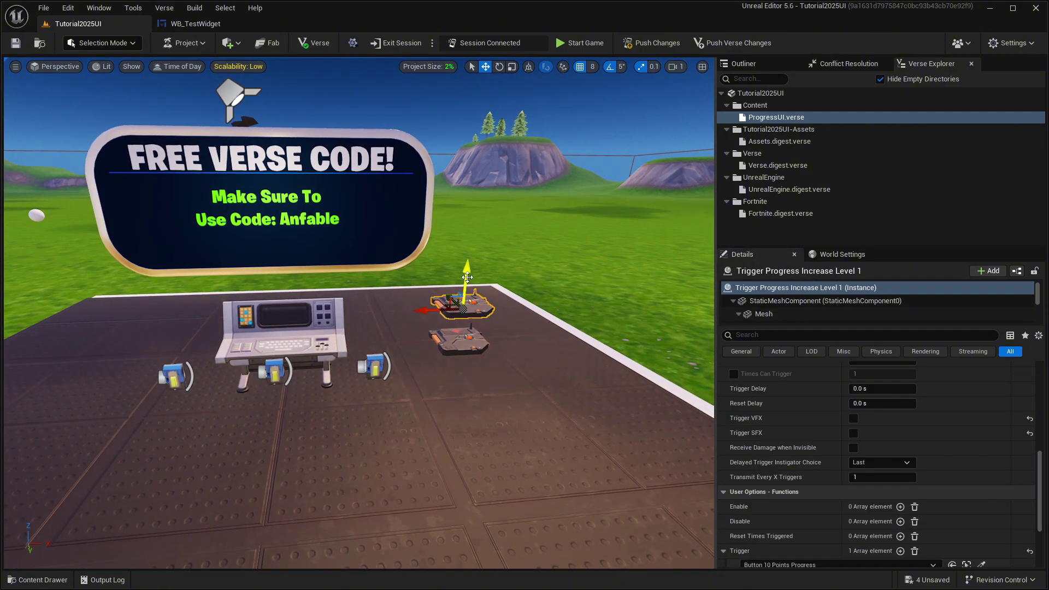
alt+drag(469, 275, 472, 248)
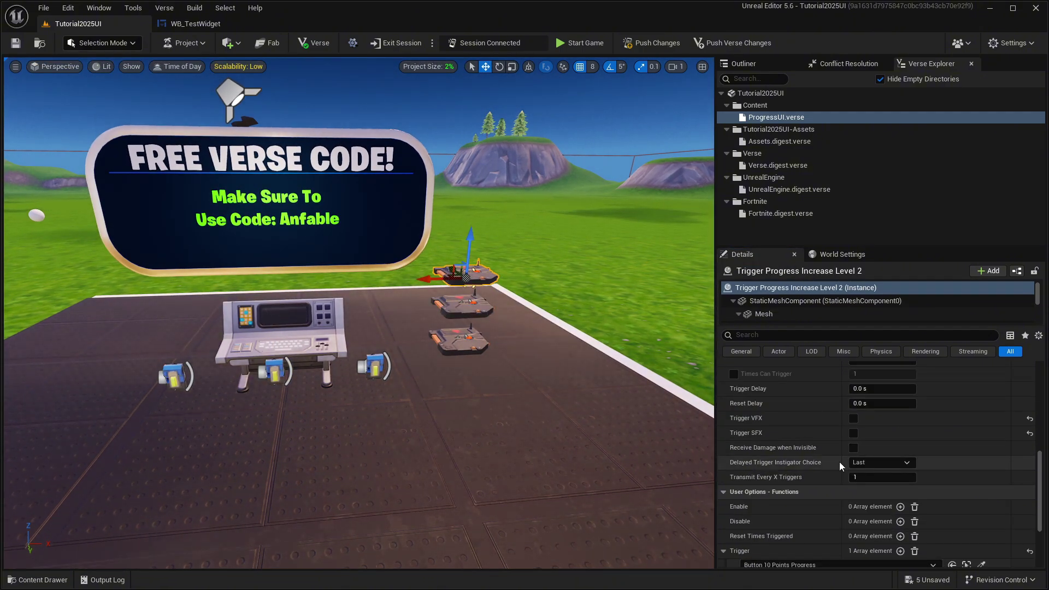
click(879, 270)
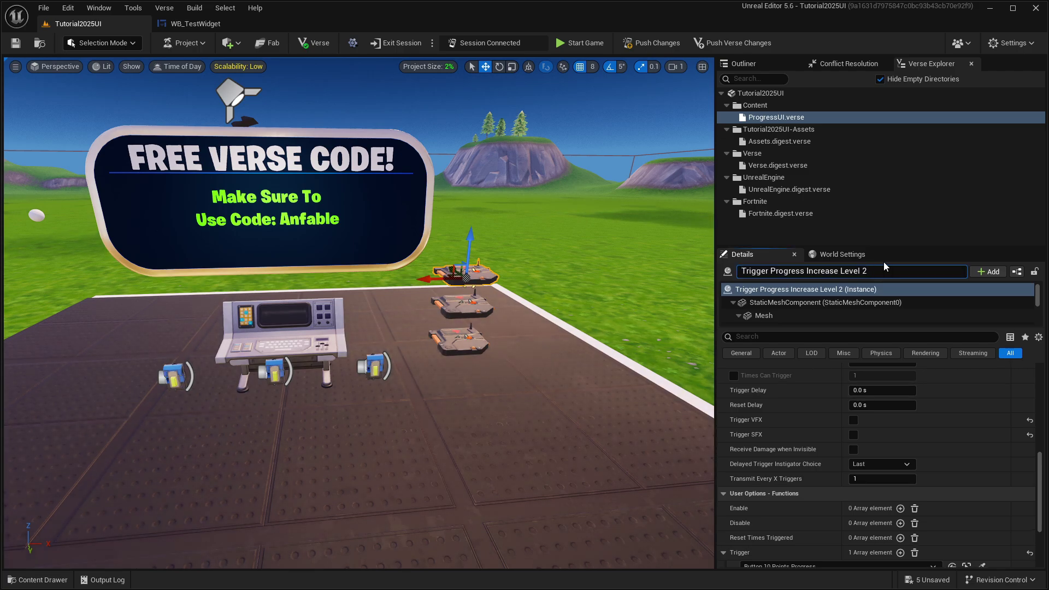
key(ctrl+a)
text(Trigger Progress Decrease Fully)
key(Return)
Change the Trigger function binding of Trigger Progress Decrease Fully to the leftmost button in the row
scroll(783, 431, down, 3)
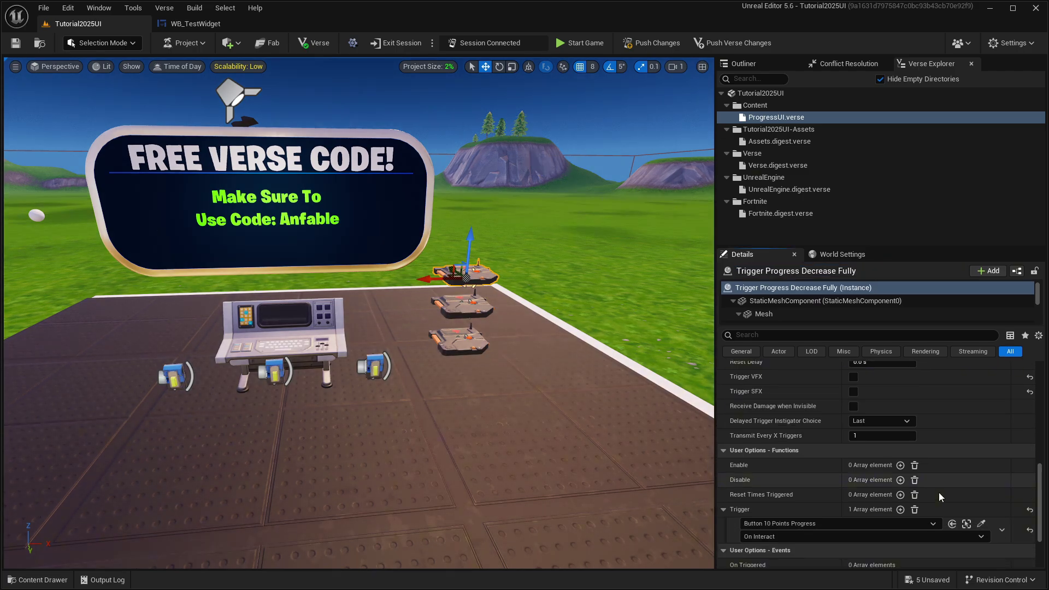
click(983, 522)
click(180, 377)
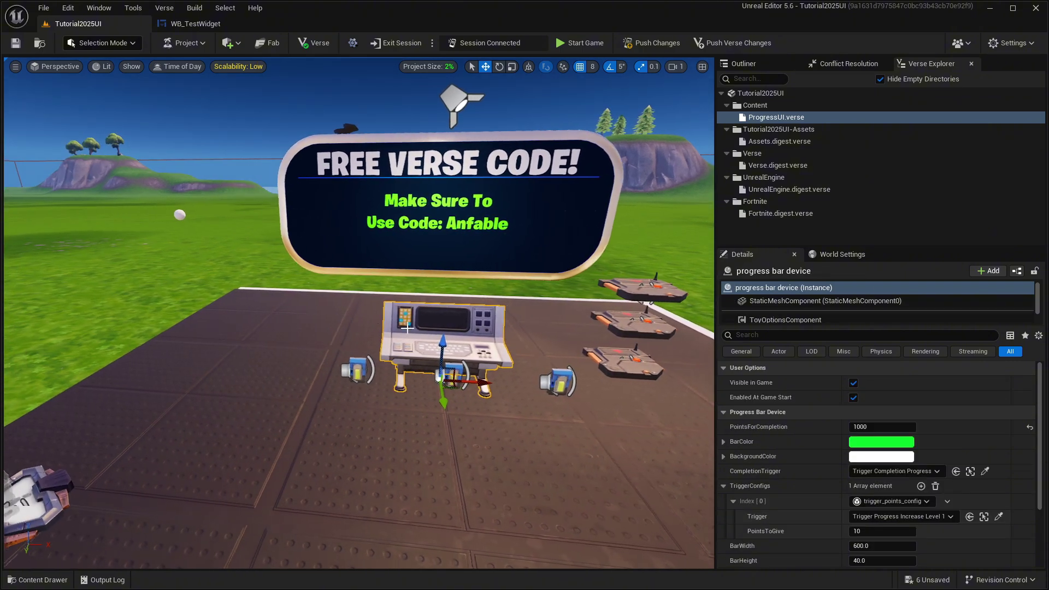
Add a second TriggerConfigs element to the progress bar device and assign Trigger Progress Decrease Fully as its trigger
scroll(802, 477, down, 2)
click(922, 451)
scroll(776, 438, down, 2)
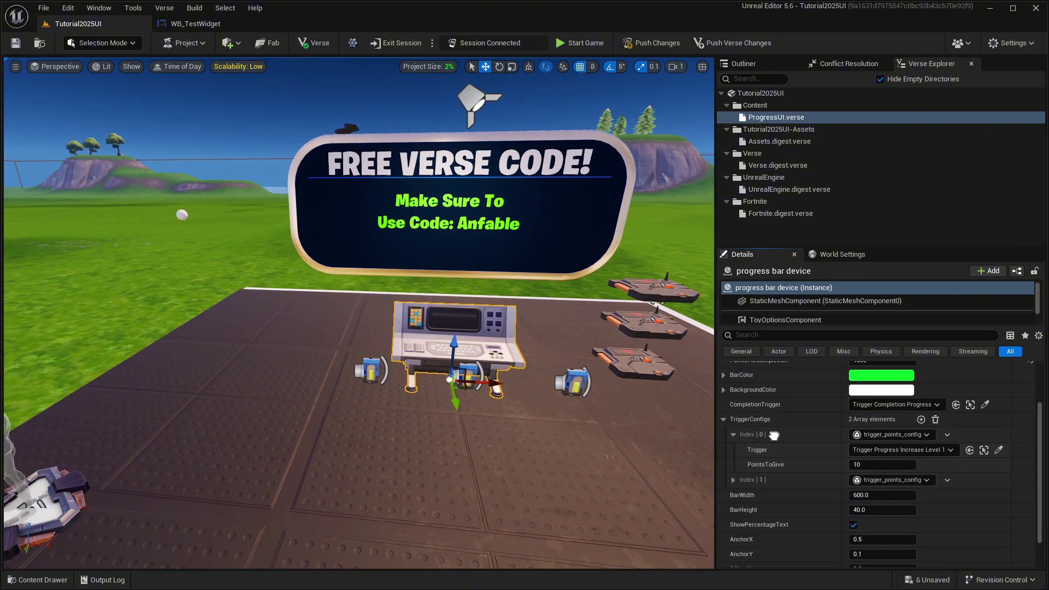
scroll(774, 435, down, 2)
click(732, 441)
scroll(786, 466, down, 2)
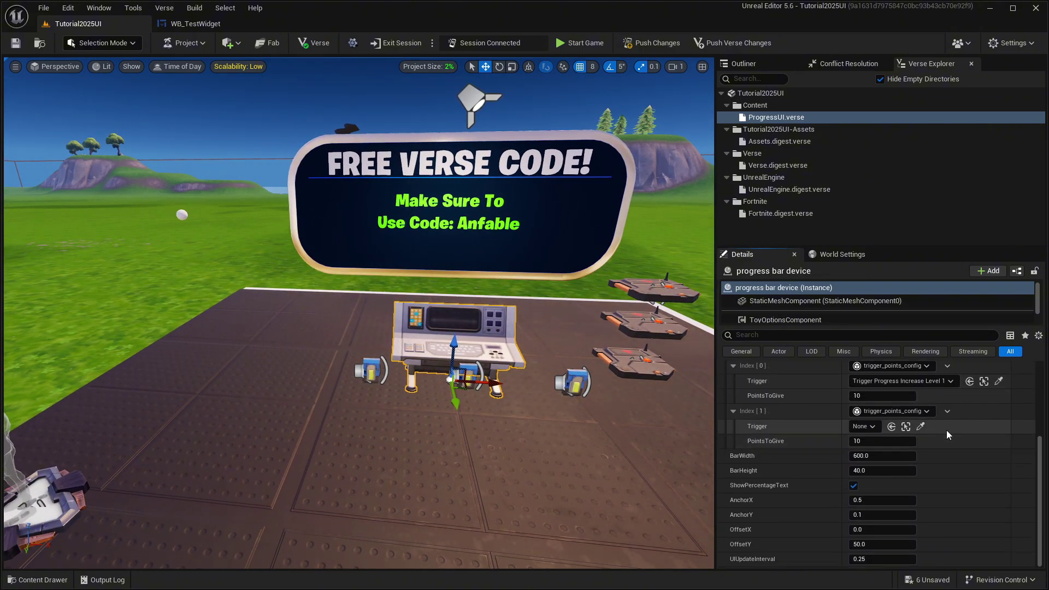
click(920, 427)
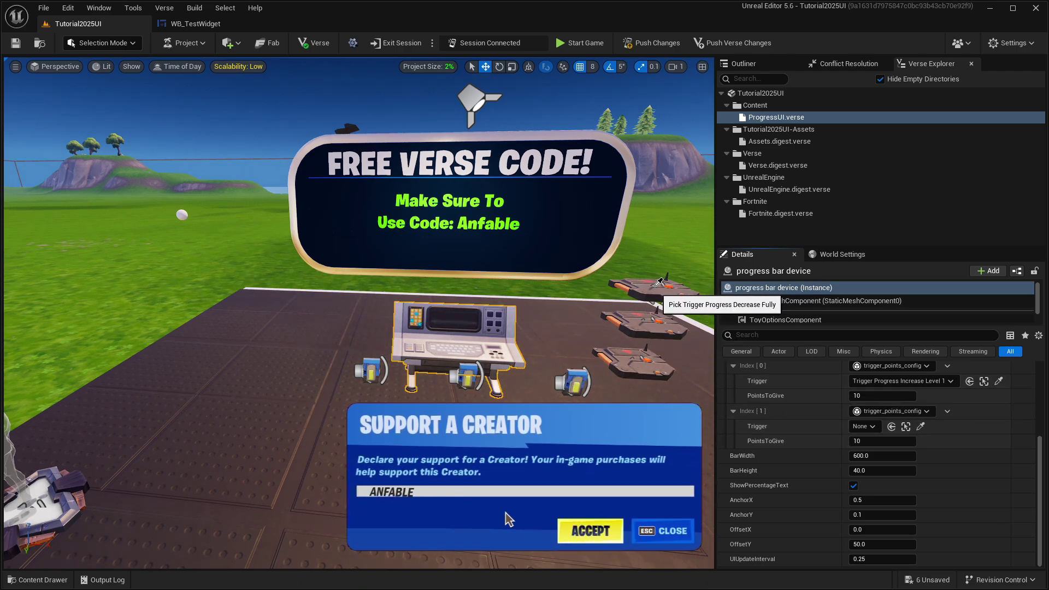
click(659, 281)
Set PointsToGive to -1000 for the Trigger Progress Decrease Fully config
scroll(860, 452, up, 4)
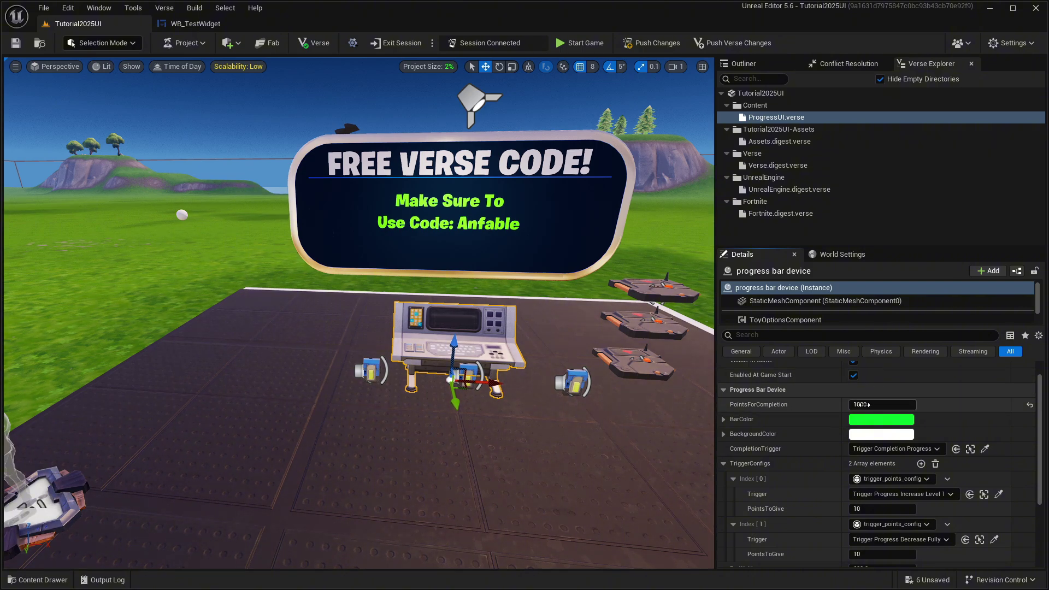
scroll(829, 442, down, 3)
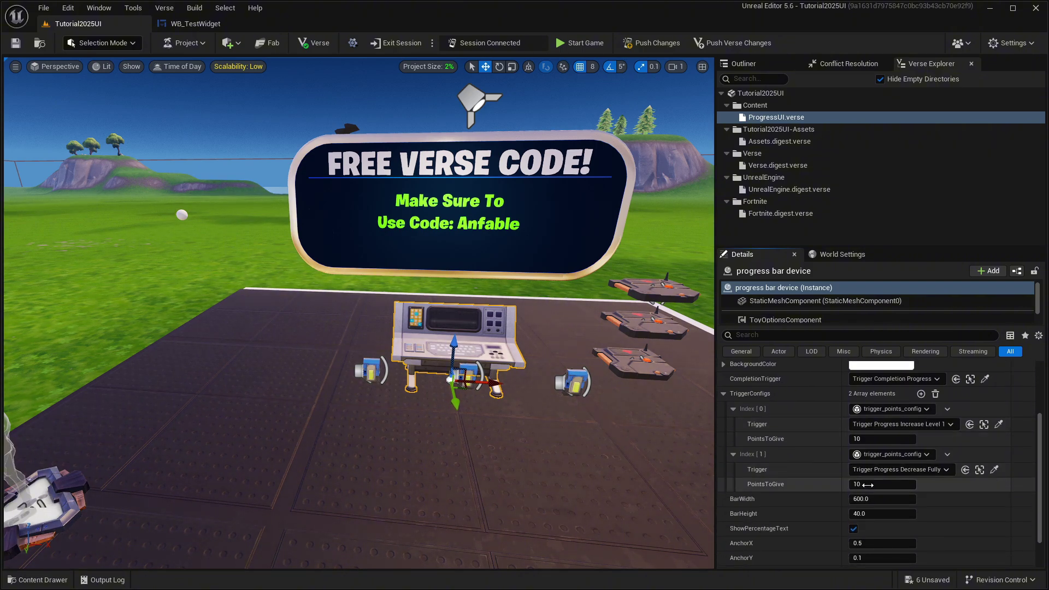
text(-100)
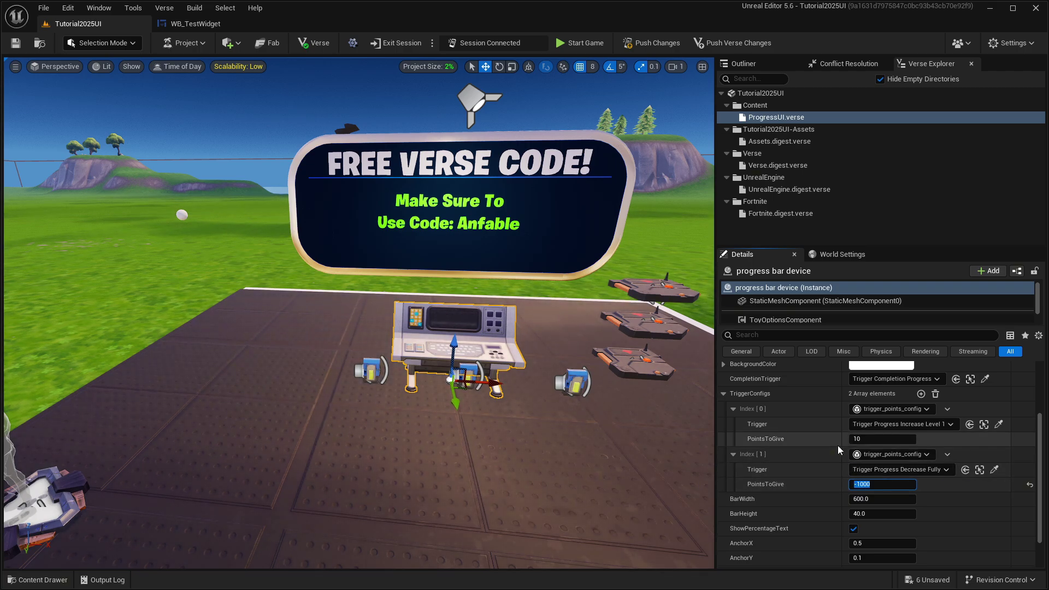
text(0)
key(Return)
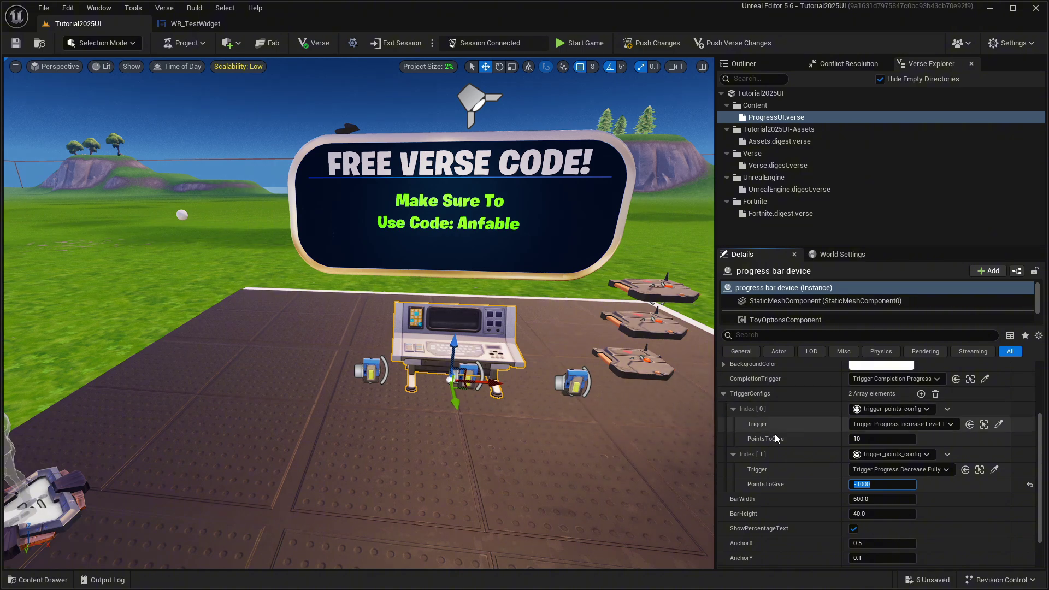
Add a third element to the progress bar device's TriggerConfigs and expand its settings
key(s)
right_drag(397, 363, 431, 340)
key(w)
scroll(409, 345, up, 2)
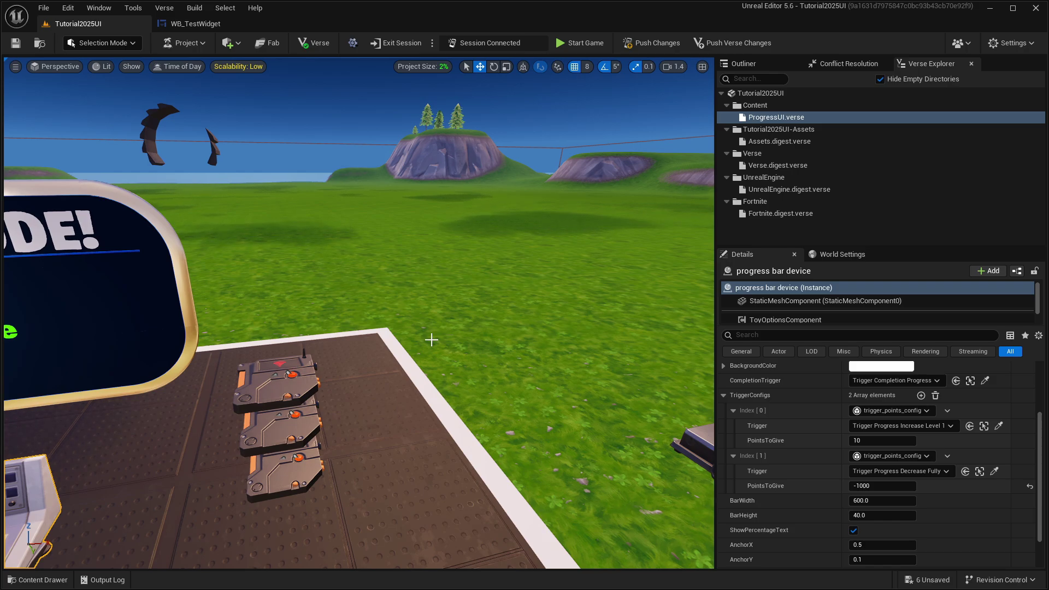
key(s)
right_drag(432, 340, 366, 366)
key(w)
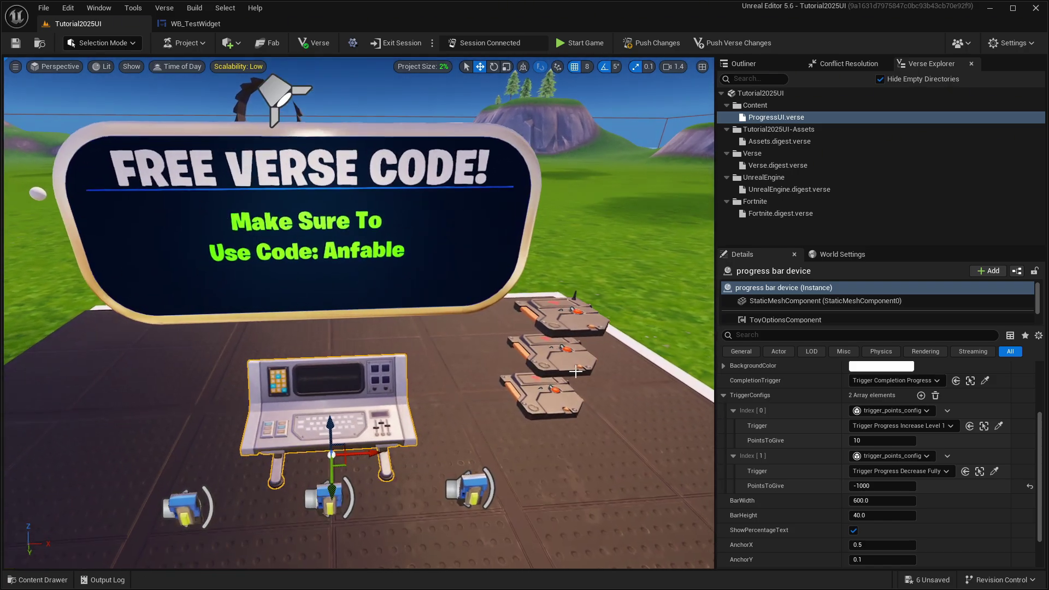
click(922, 396)
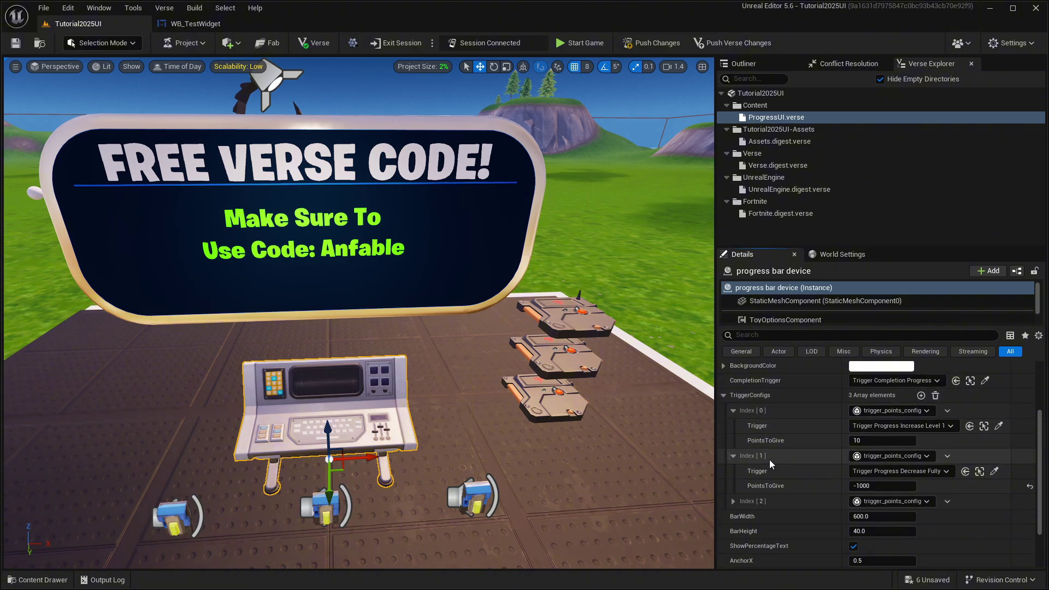
scroll(769, 460, down, 1)
click(733, 473)
Duplicate Trigger Progress Decrease Fully above the original and rename the copy Trigger Progress Increase Progress 10%
right_drag(601, 383, 606, 371)
key(s)
click(513, 325)
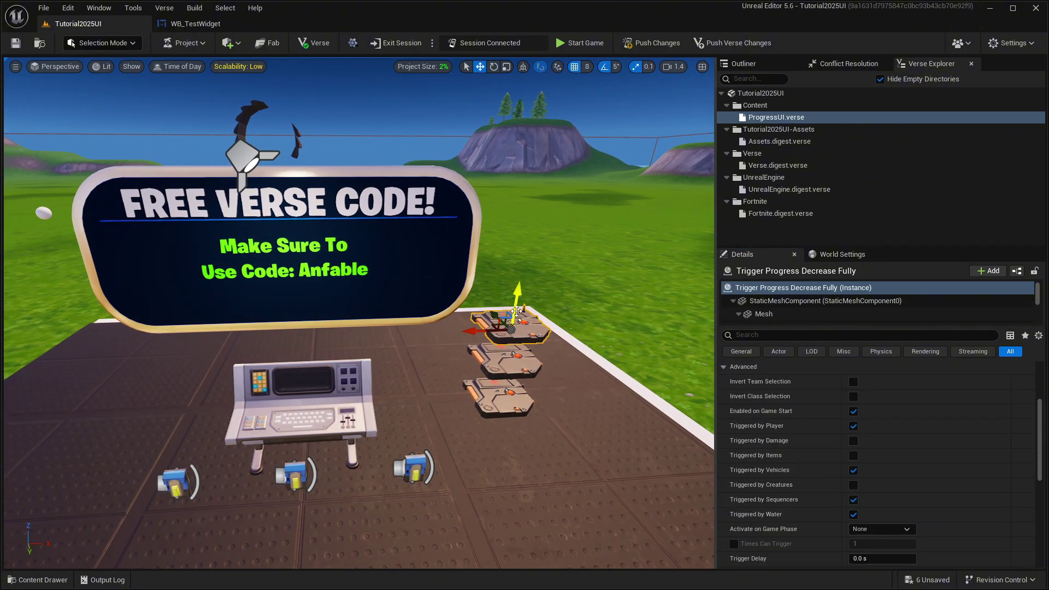
alt+drag(517, 308, 520, 267)
click(887, 270)
click(904, 272)
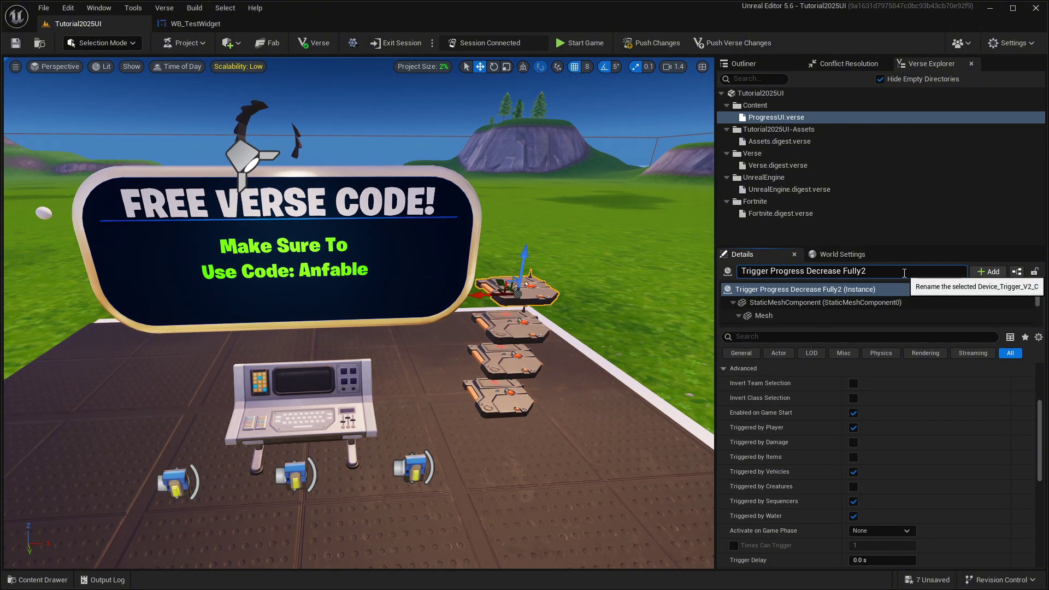
text(Increase PÜrogr)
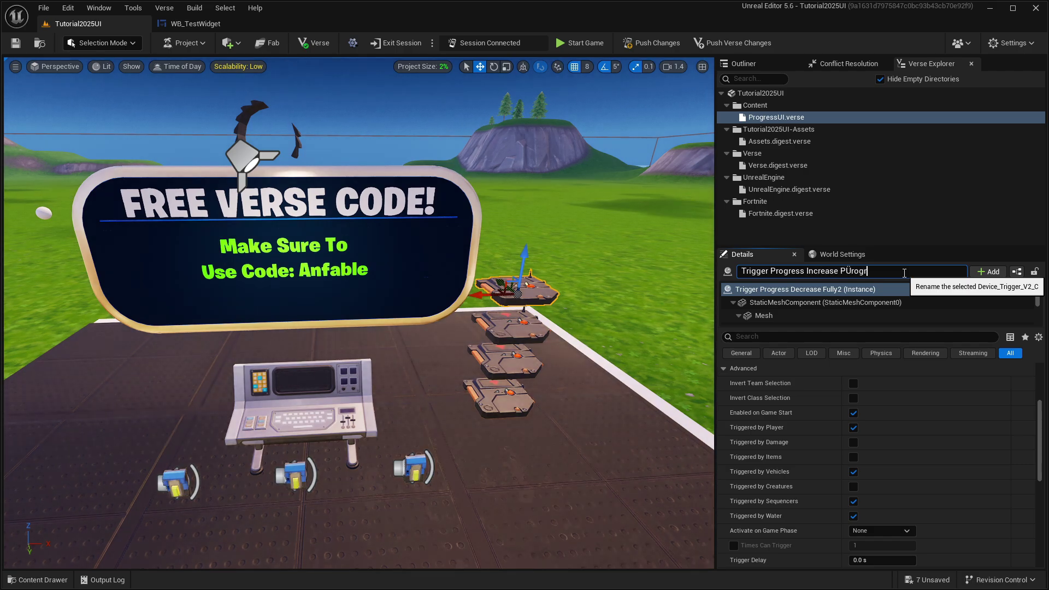
key(BackSpace)
key(BackSpace)
key(BackSpace)
key(BackSpace)
key(BackSpace)
text(rogress 10)
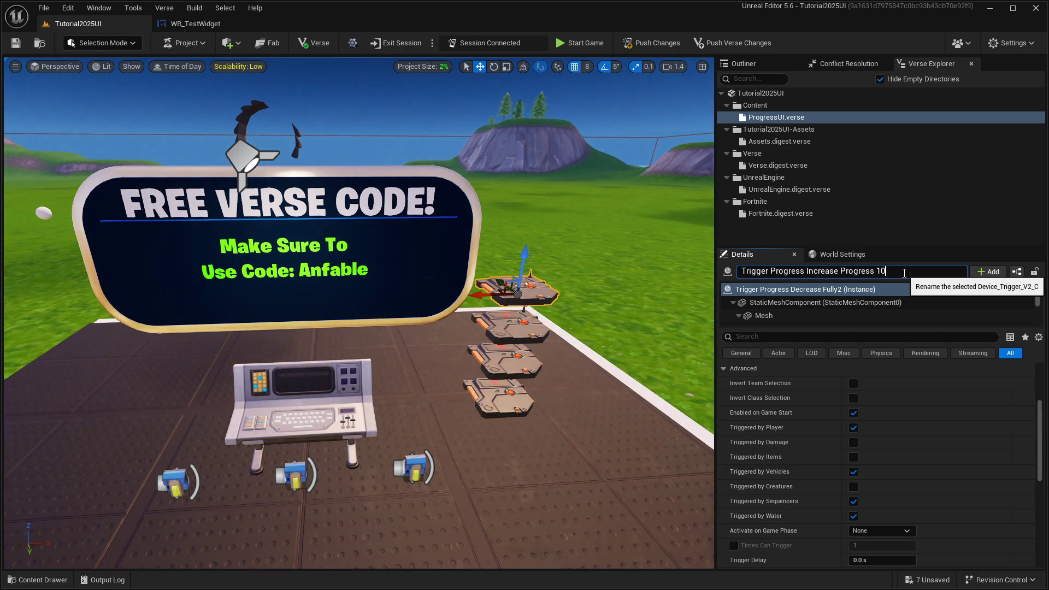
text(%)
key(Return)
Rebind the Trigger function of Trigger Progress Increase Progress 10% to the rightmost button's On Interact event
scroll(858, 451, down, 5)
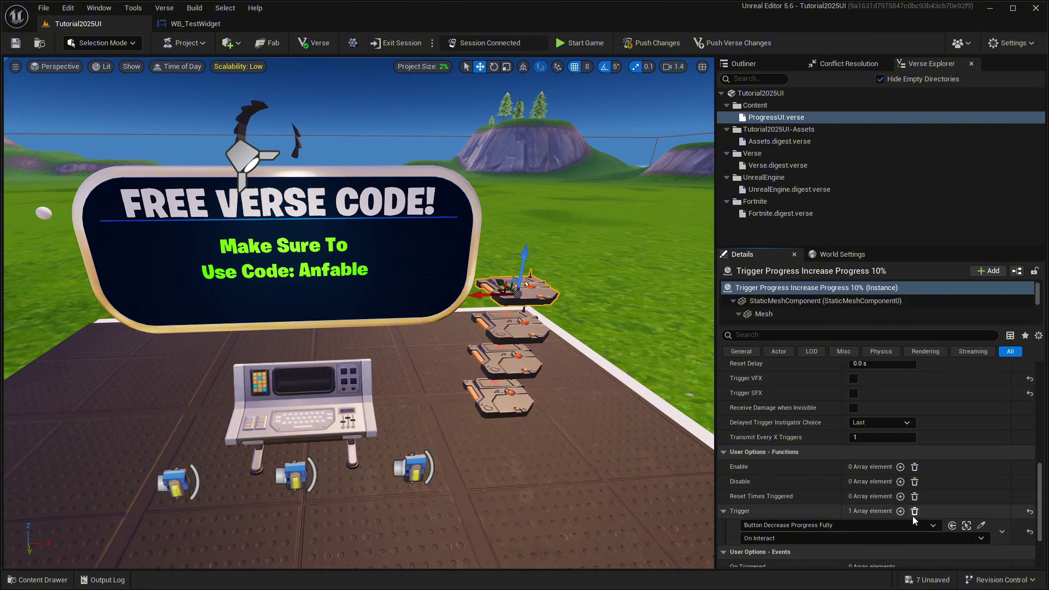
click(981, 525)
click(414, 465)
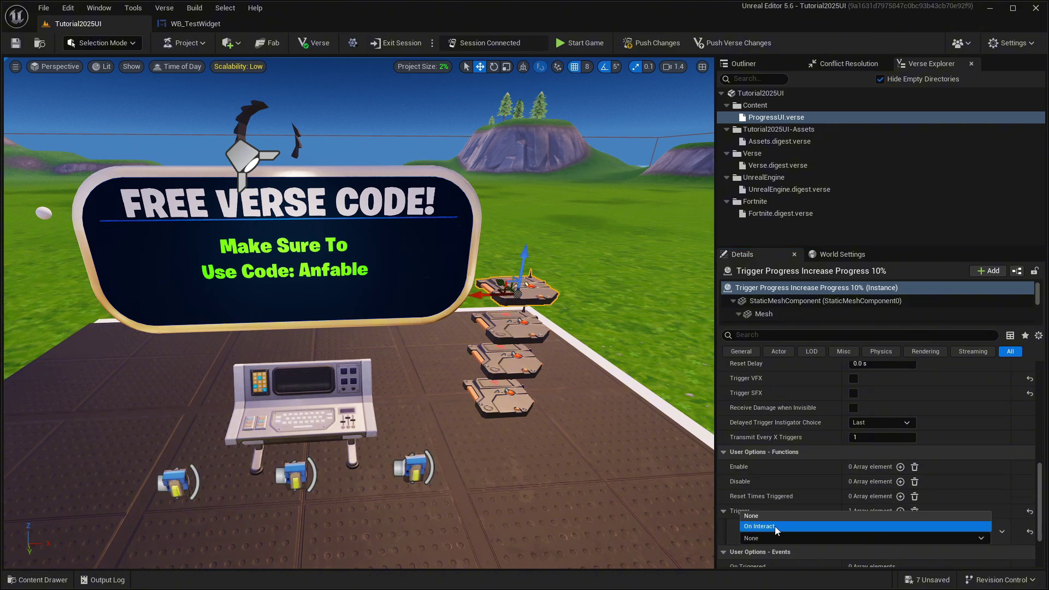
Rename the rightmost button in the row as Button Increase 10%
click(414, 466)
click(800, 271)
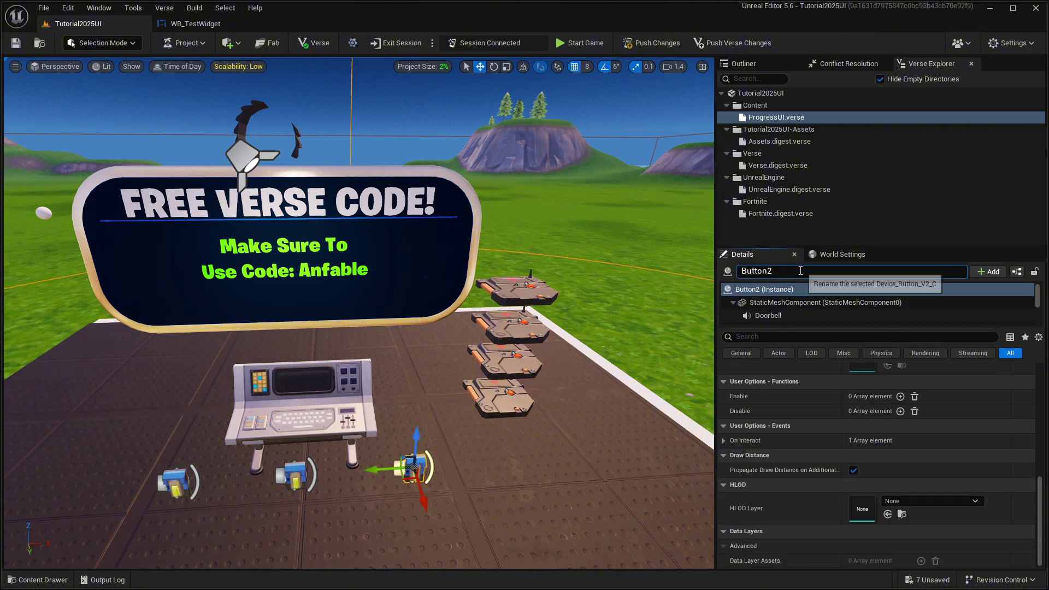
key(BackSpace)
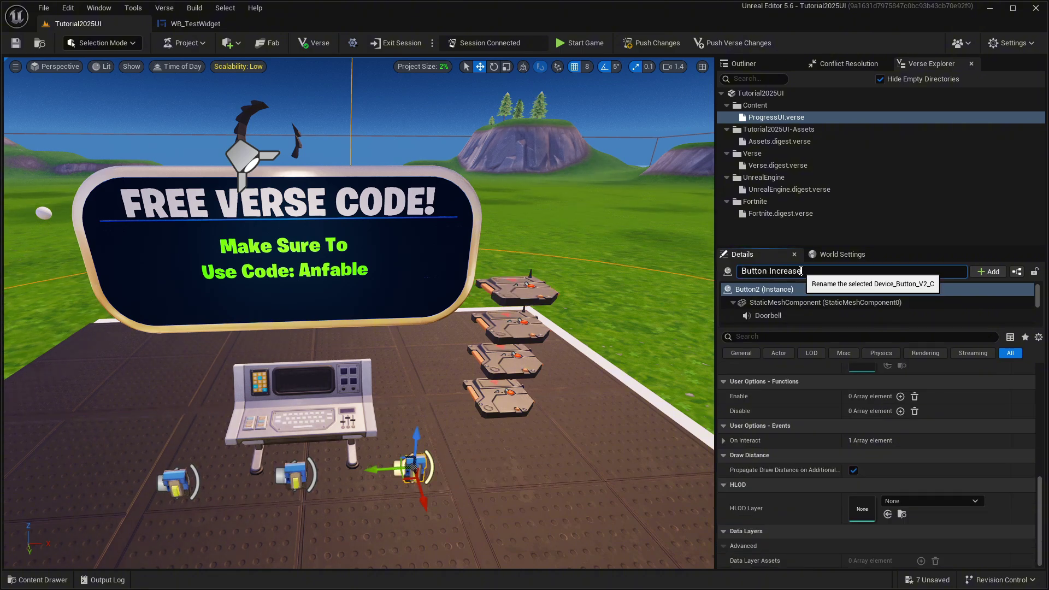
text(Increase 10%)
key(Return)
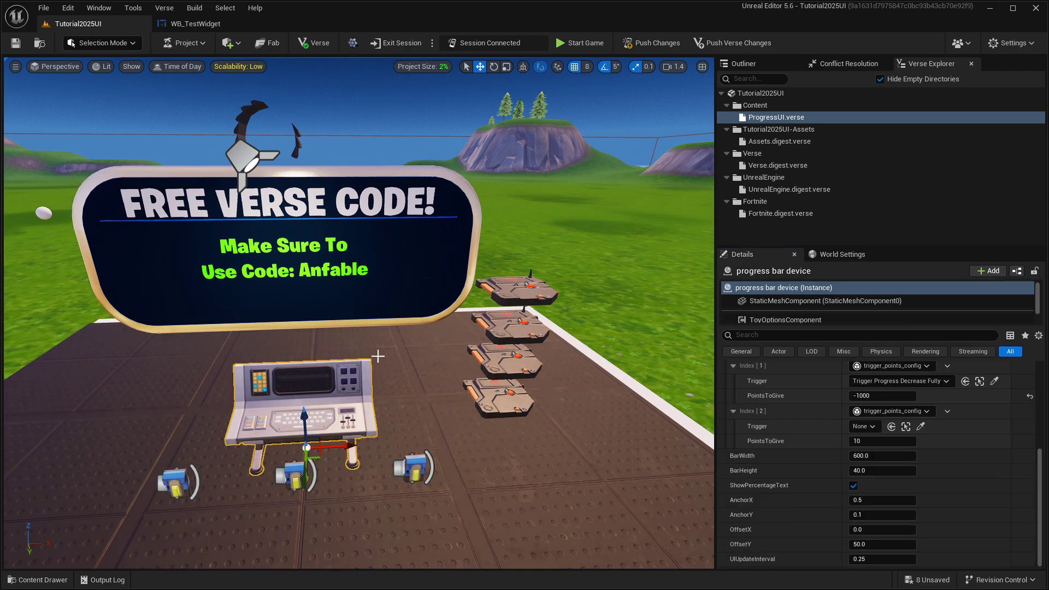
Assign Trigger Progress Increase Progress 10% as the trigger of the progress bar device's third TriggerConfigs element
right_click(791, 435)
mouse_move(764, 362)
right_down()
mouse_move(763, 375)
mouse_move(764, 363)
right_up()
click(920, 426)
click(529, 282)
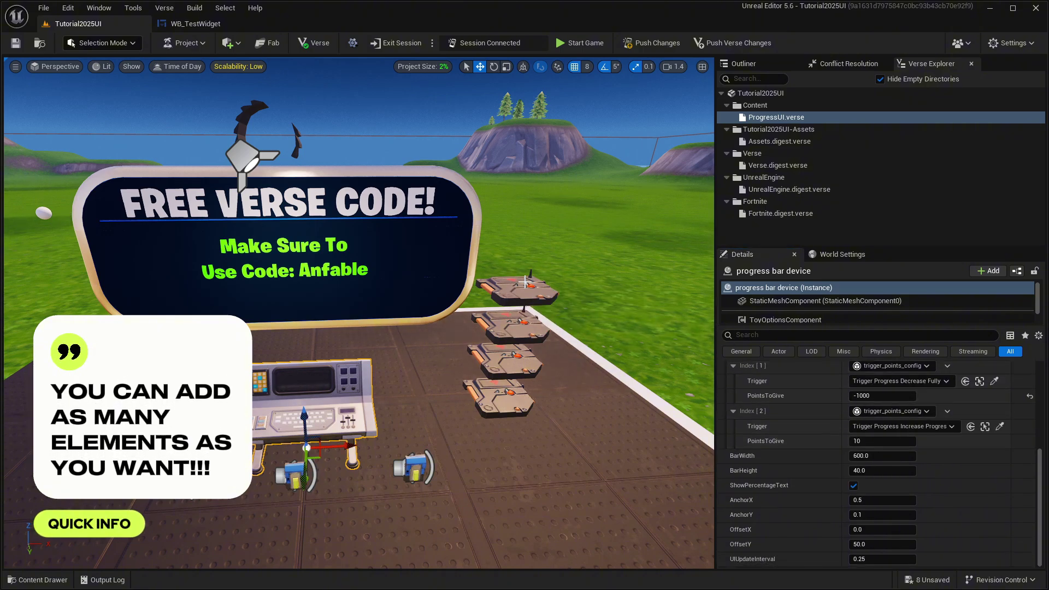
Set PointsToGive to 100 for the third trigger config and collapse the TriggerConfigs array
scroll(792, 465, up, 3)
scroll(789, 465, up, 3)
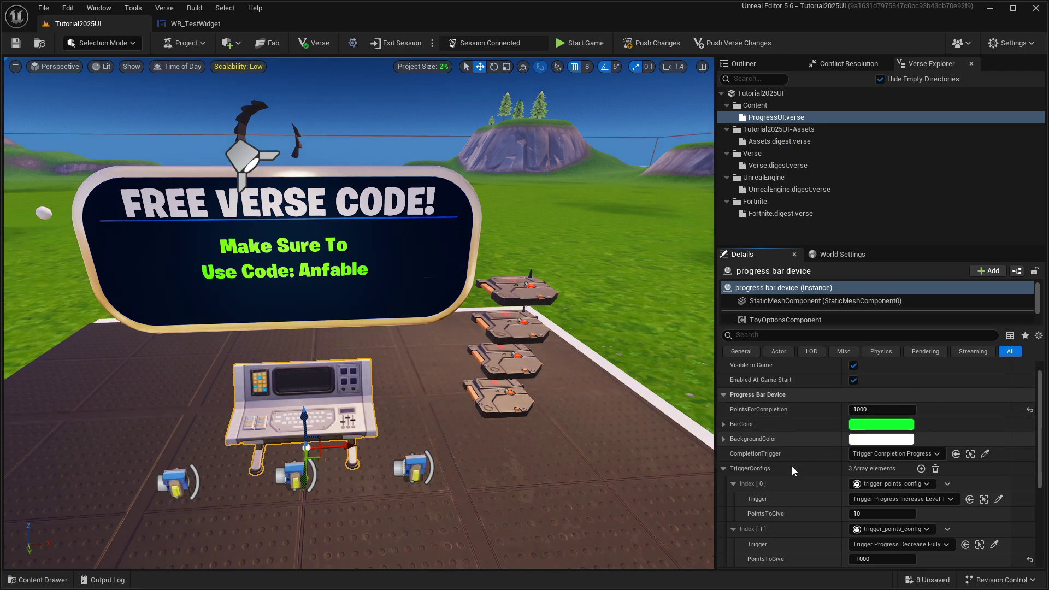
scroll(792, 467, down, 3)
click(873, 512)
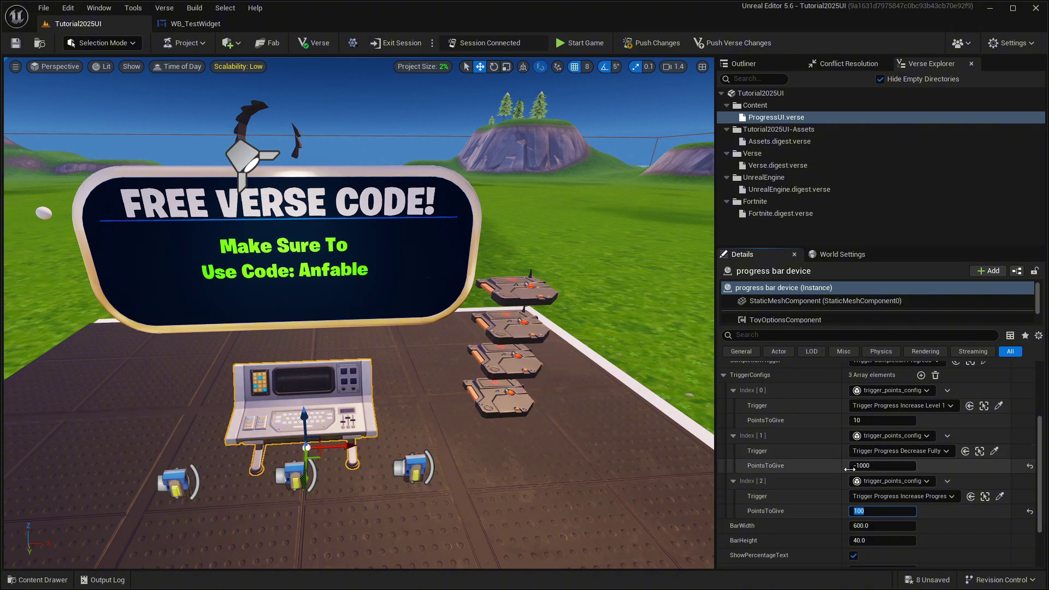
scroll(787, 478, up, 2)
click(724, 410)
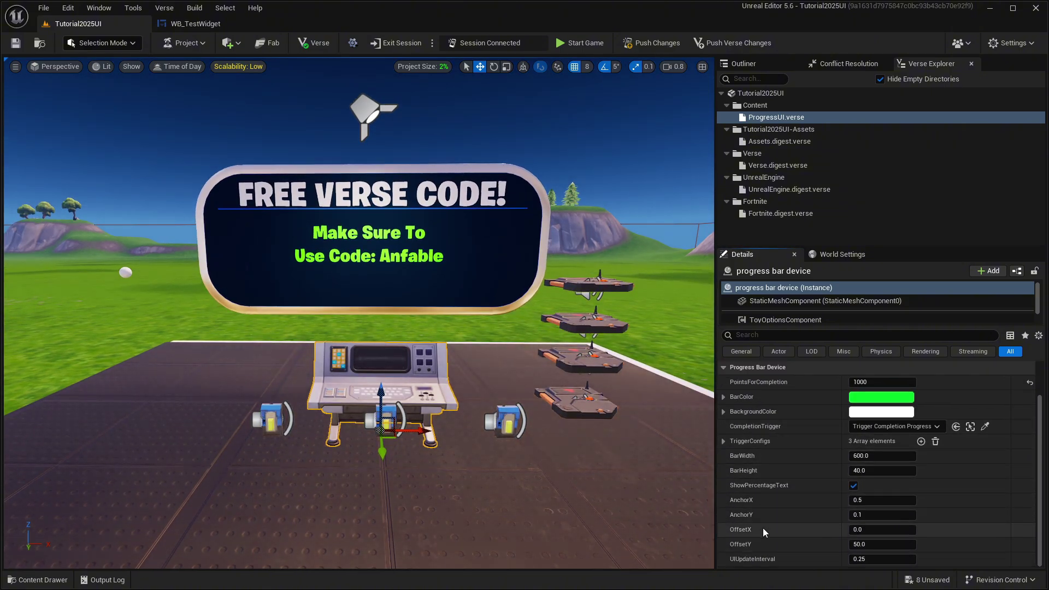
Create a Widget Blueprint named WB_TestUIProgress in the ProgressUiStuff folder and open it for editing
right_drag(451, 260, 451, 309)
key(w)
key(ctrl+space)
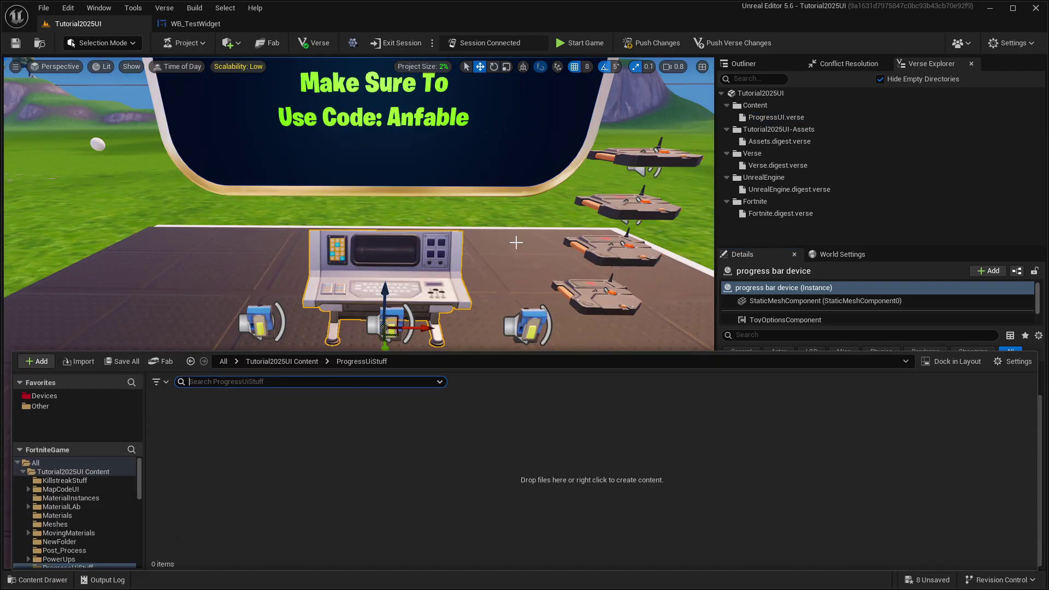
right_click(342, 415)
mouse_move(421, 434)
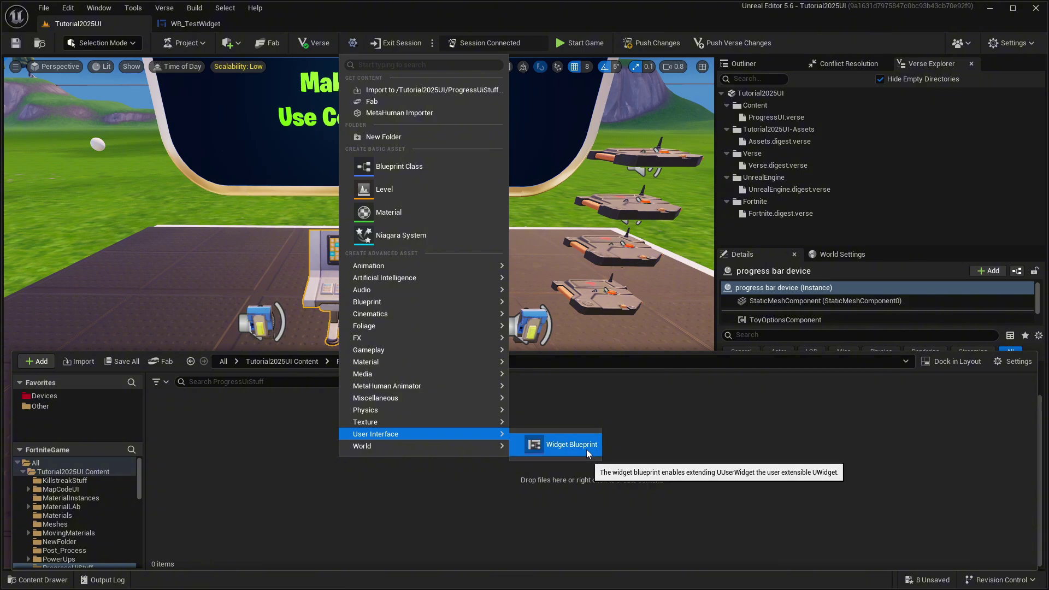
click(563, 445)
click(423, 215)
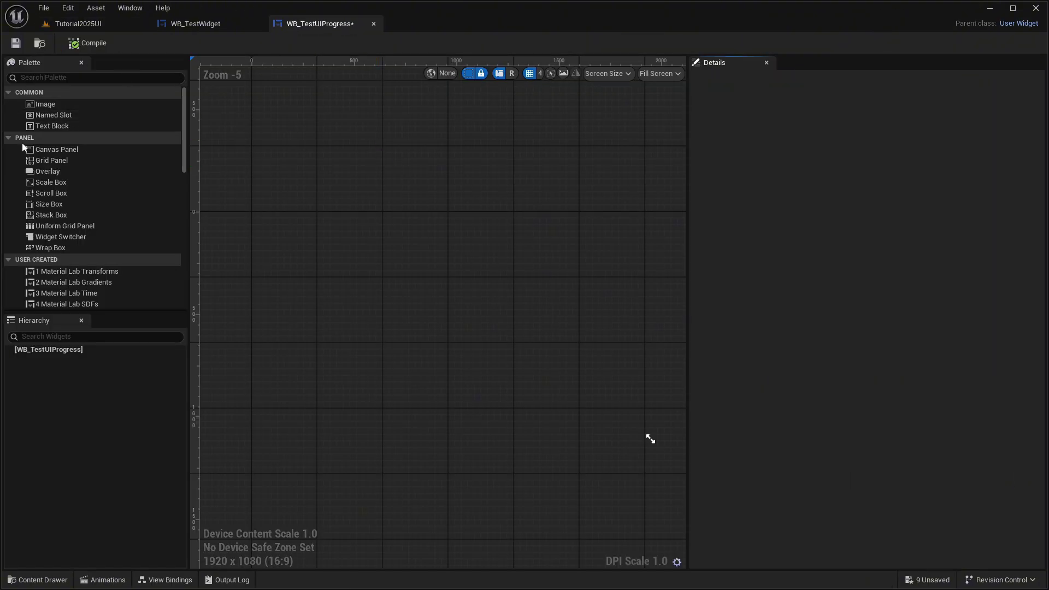
Add a Canvas Panel to the widget and place a 100 x 40 Image on it at about X 964, Y 320
drag(78, 150, 465, 247)
drag(45, 104, 412, 190)
scroll(402, 166, up, 3)
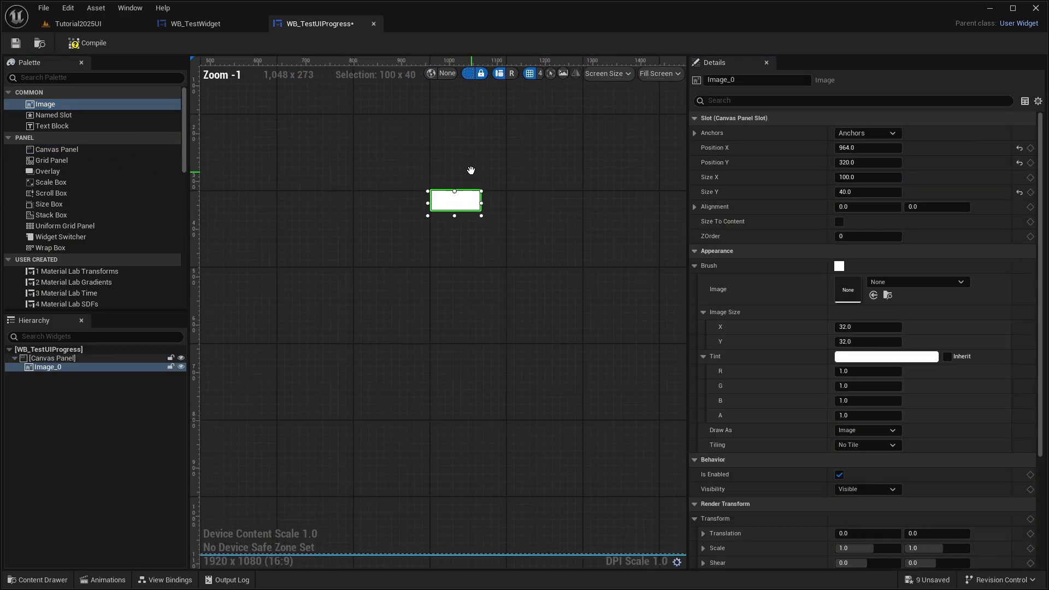
scroll(497, 227, down, 2)
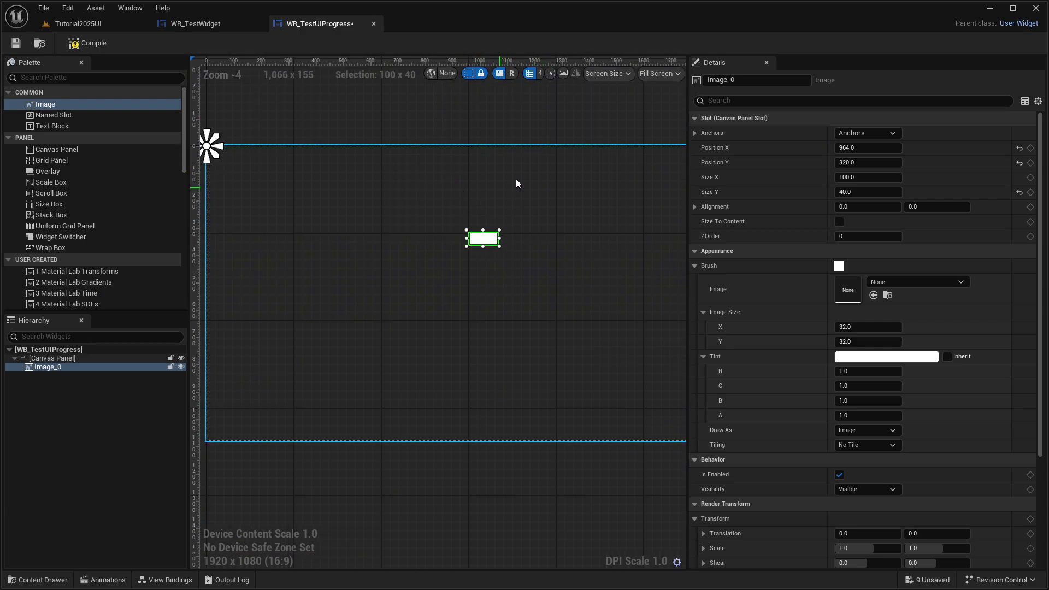
right_drag(491, 180, 528, 169)
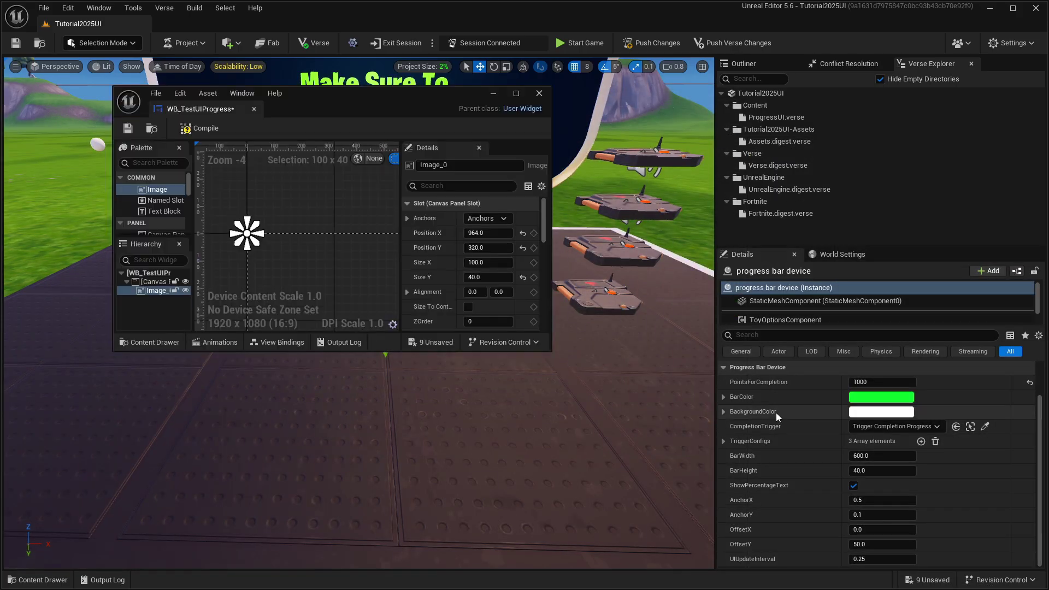
Set the progress bar device's BackgroundColor to blue, hex sRGB 006AFFFF, and copy the hex code
click(864, 413)
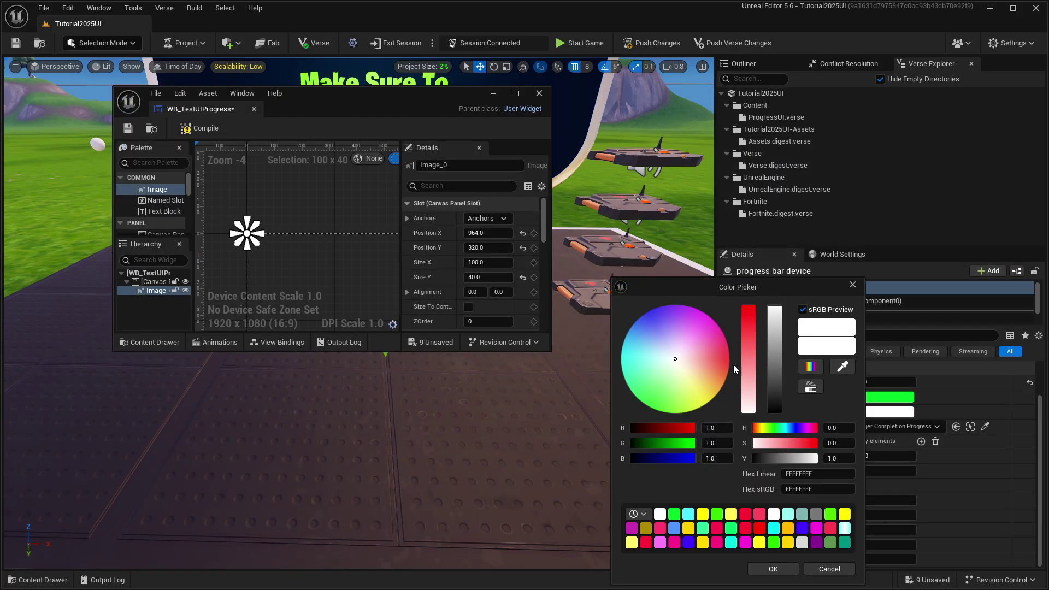
mouse_move(676, 360)
mouse_down()
mouse_move(668, 371)
mouse_move(641, 317)
mouse_up()
click(799, 490)
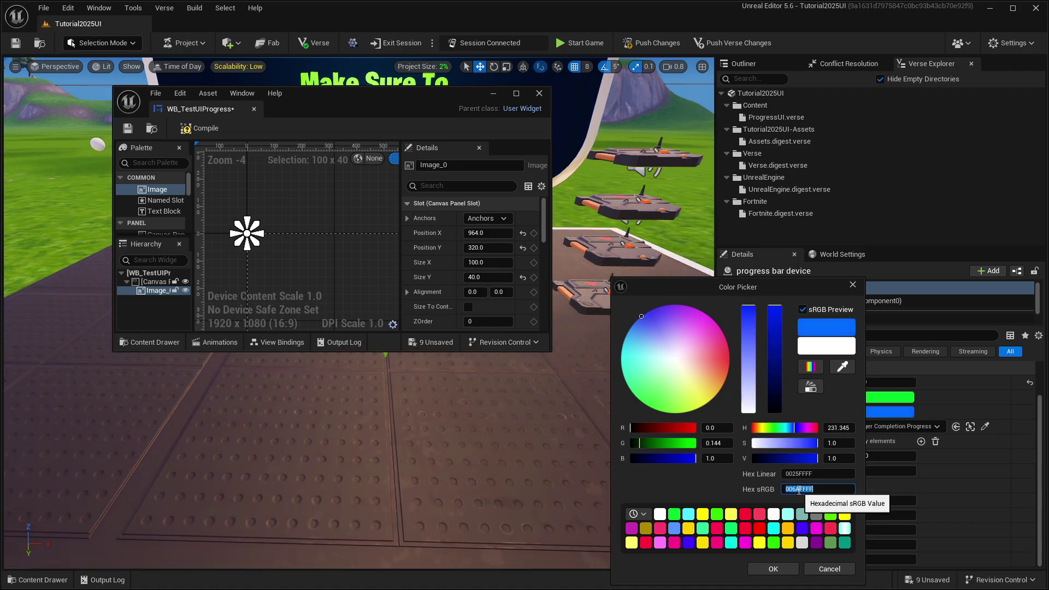
click(773, 568)
Enlarge the widget editor window and tint the image blue with hex sRGB 006AFFFF
drag(550, 350, 754, 447)
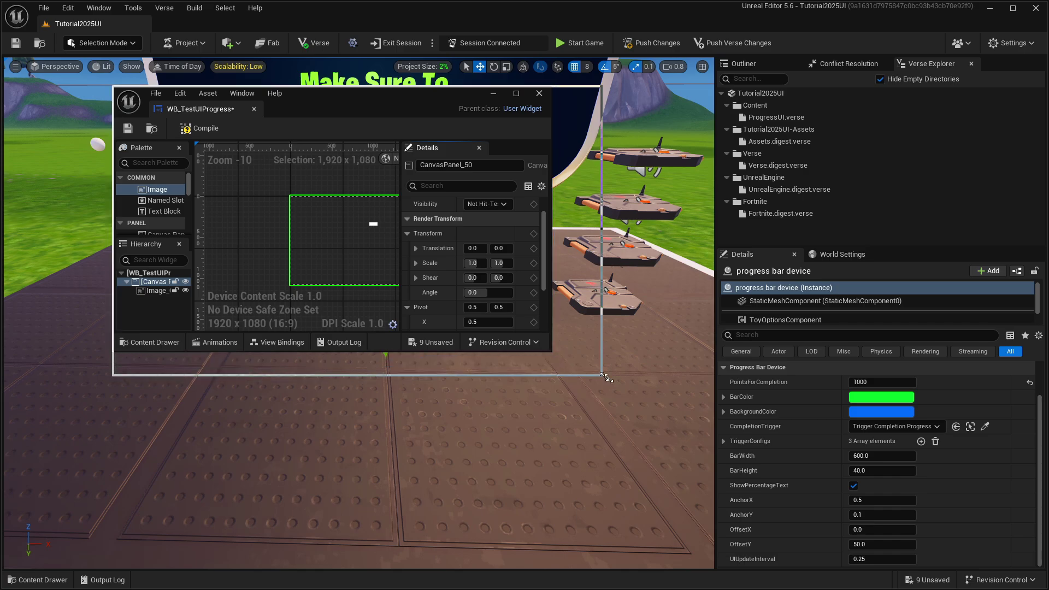
scroll(612, 339, down, 2)
scroll(590, 301, up, 3)
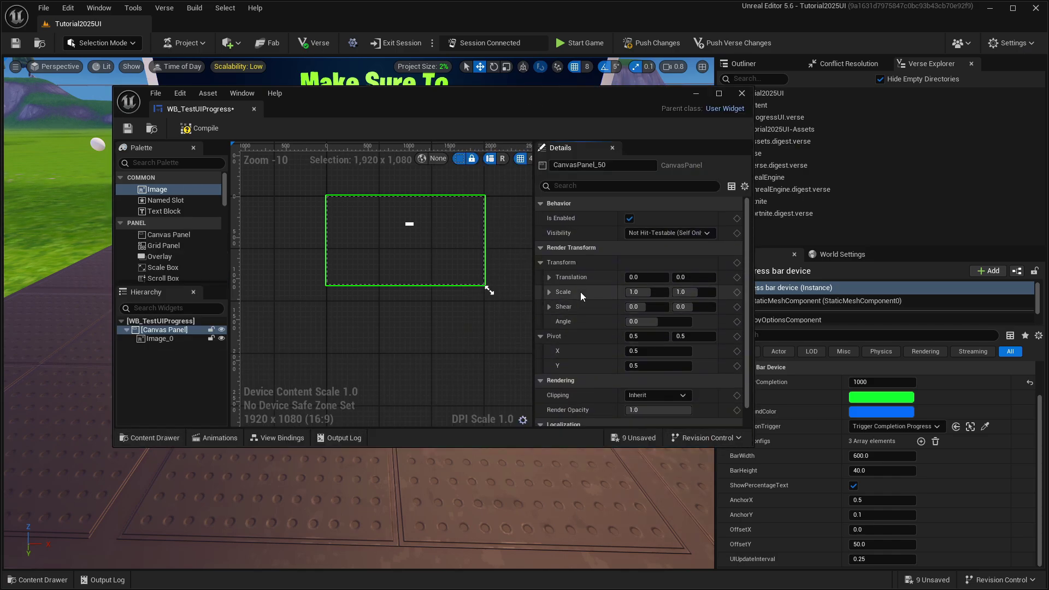
click(410, 224)
scroll(653, 336, down, 2)
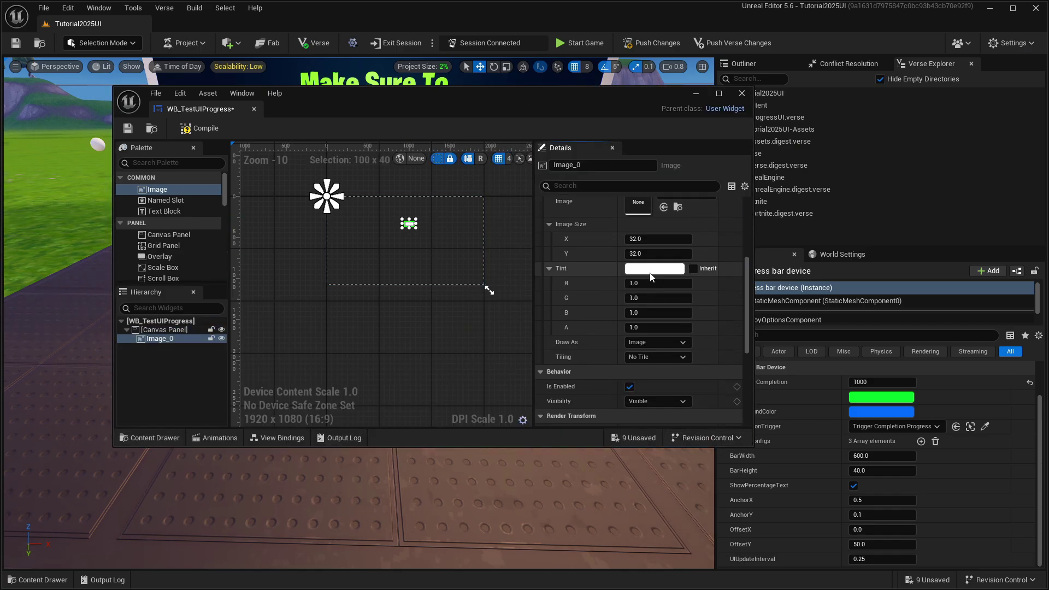
click(655, 262)
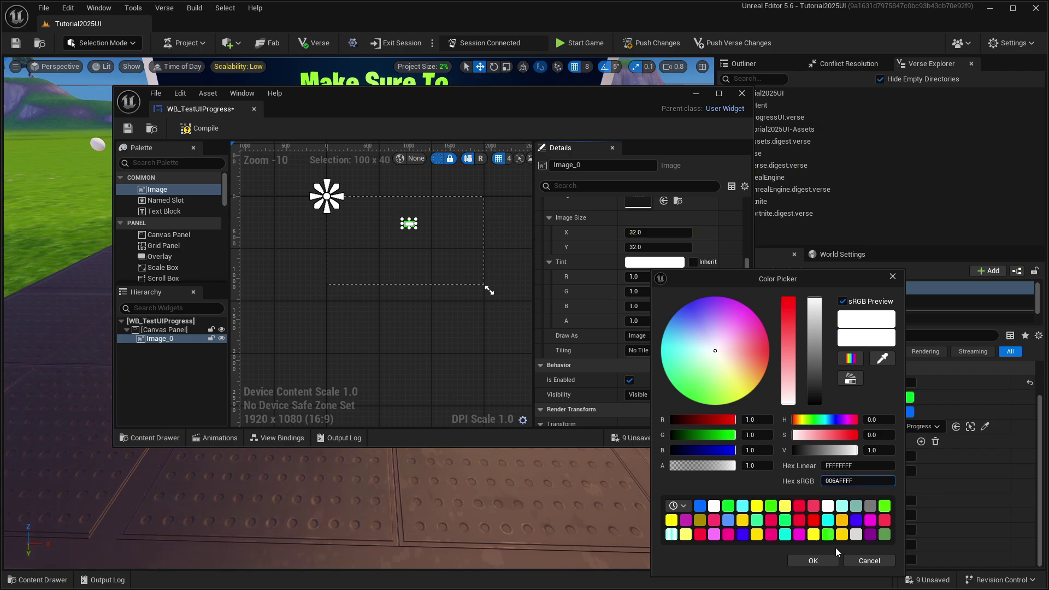
click(819, 561)
Dock the WB_TestUIProgress widget editor into the main editor window beside the Tutorial2025UI level
scroll(409, 225, up, 11)
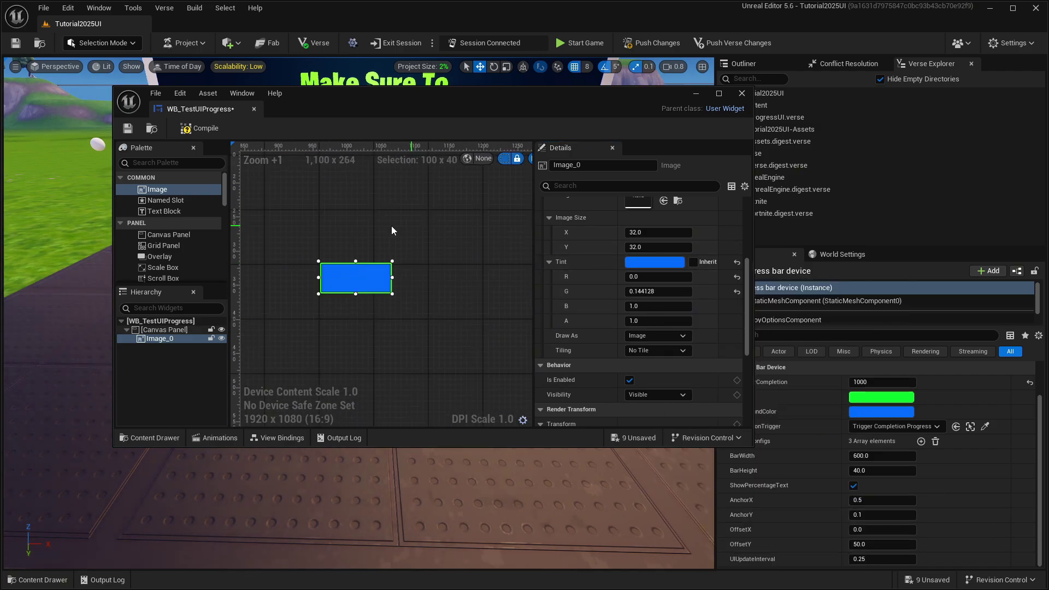
scroll(375, 235, down, 8)
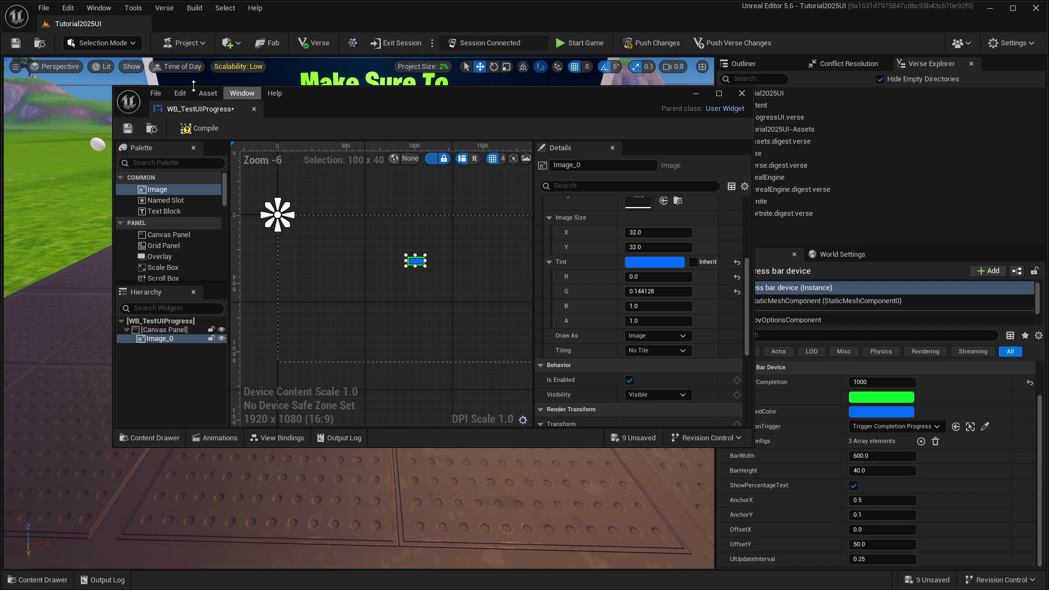
drag(200, 108, 220, 29)
Move the blue image to the lower-left part of the canvas, at about X 76, Y 672
right_drag(433, 175, 506, 202)
scroll(473, 210, up, 5)
right_drag(424, 197, 502, 192)
scroll(502, 193, down, 3)
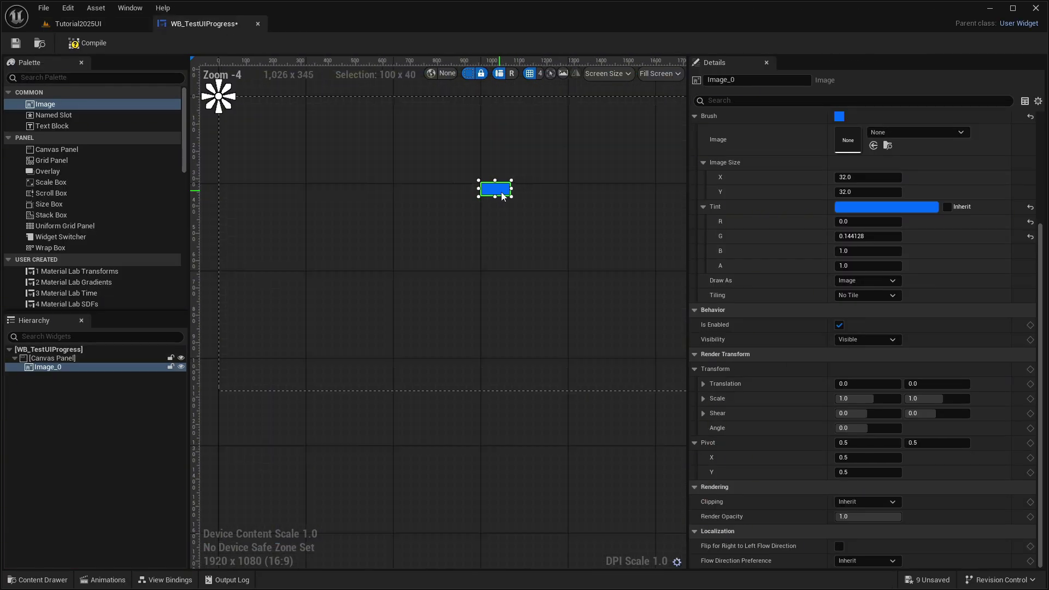
drag(499, 195, 452, 203)
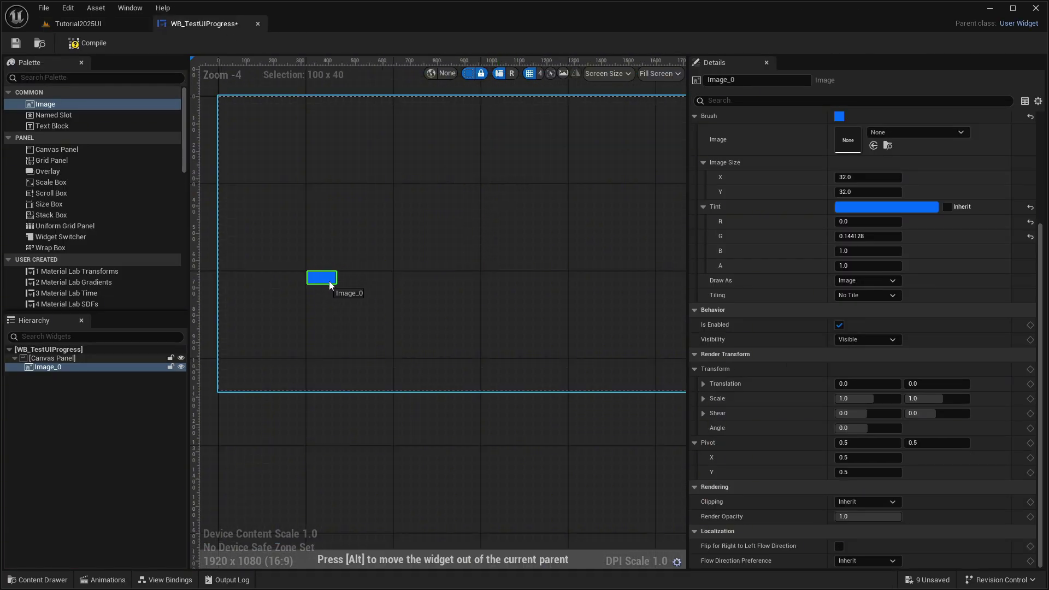
drag(329, 281, 329, 281)
right_drag(406, 224, 375, 218)
scroll(375, 219, down, 3)
drag(338, 243, 307, 246)
right_drag(342, 184, 409, 254)
scroll(409, 255, up, 1)
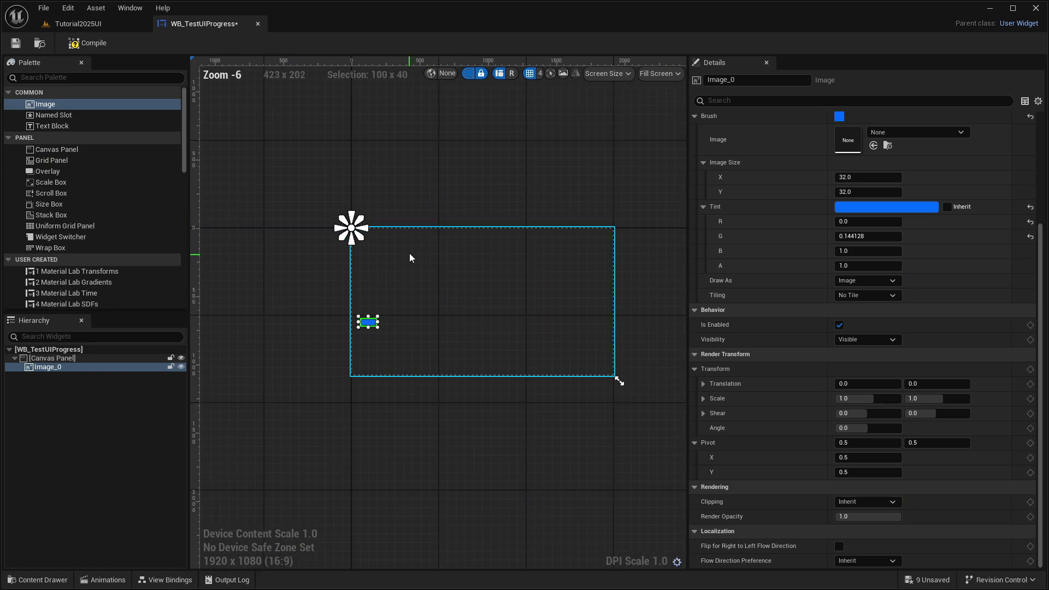
Anchor the blue image to the middle of the canvas's left edge
scroll(795, 227, up, 3)
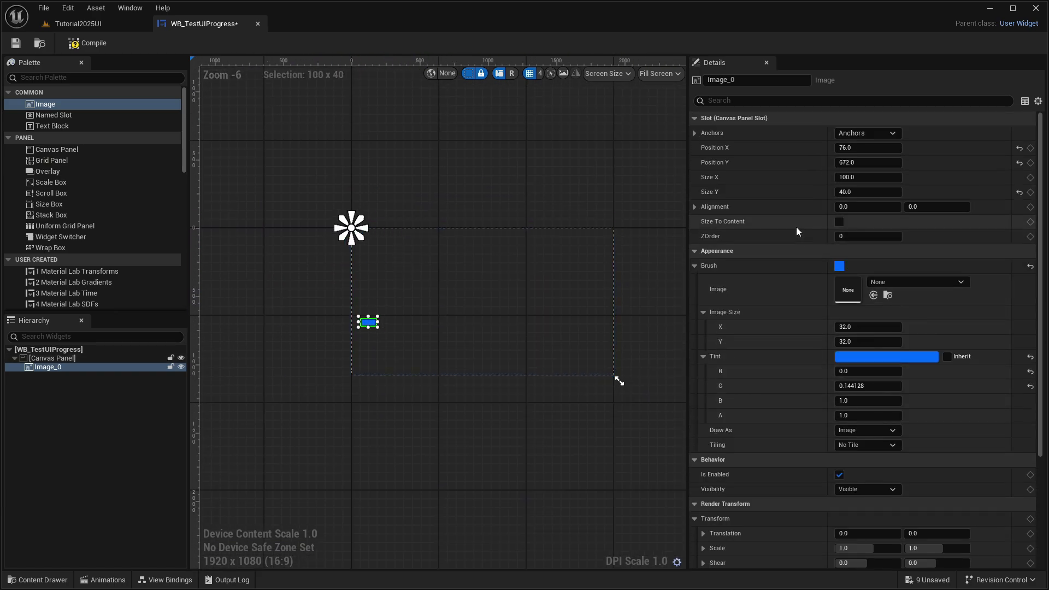
click(867, 134)
click(856, 202)
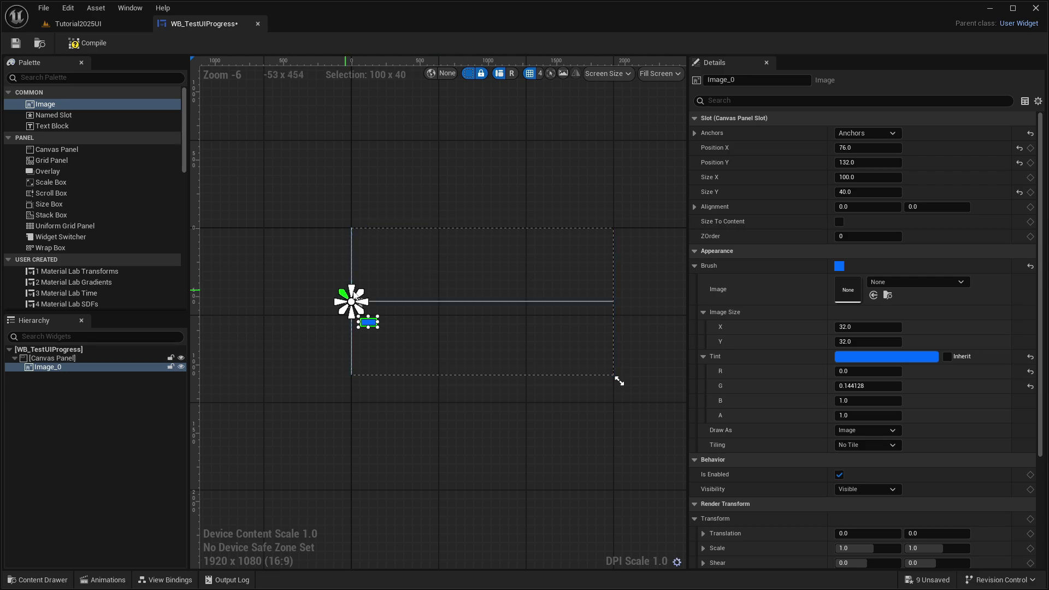
Stretch the blue image into a bar of about 390 x 56 near the left anchor
scroll(377, 298, up, 6)
drag(350, 372, 542, 299)
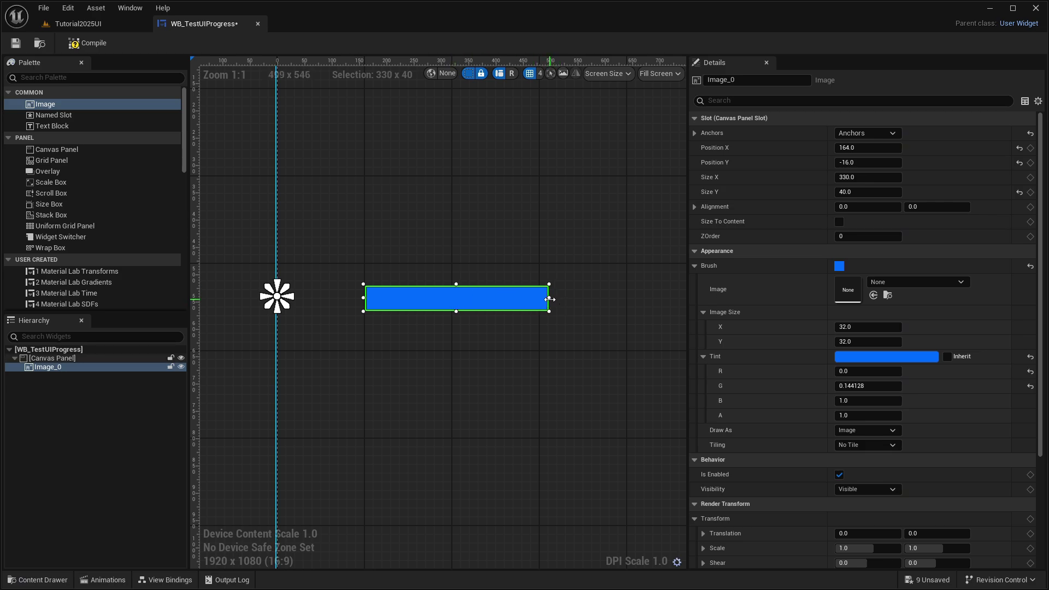
drag(466, 285, 466, 283)
drag(466, 311, 466, 318)
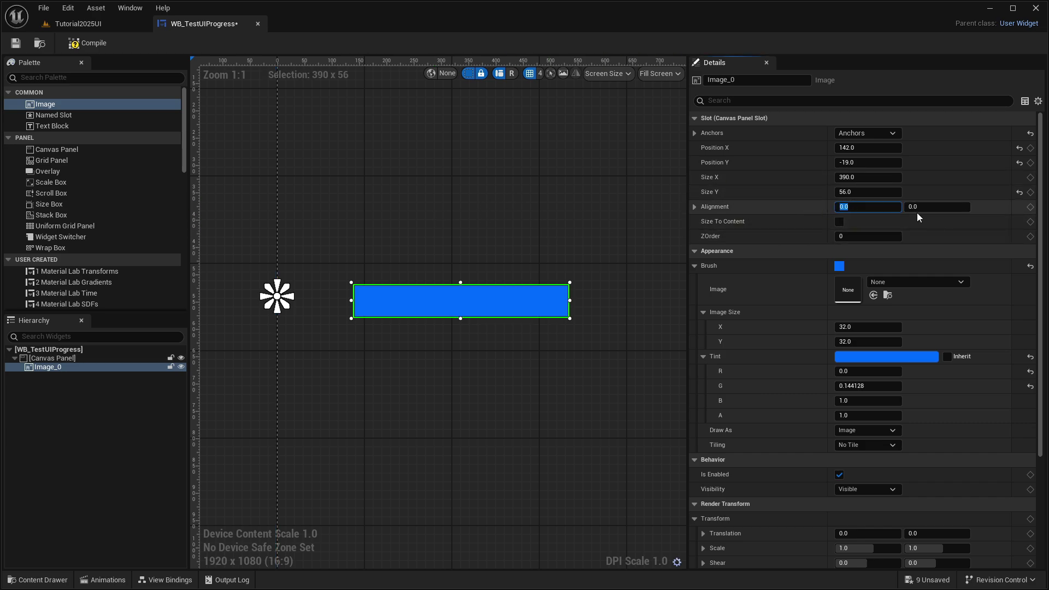
Set the image's alignment to 0.5 in both directions and reposition the bar to about X 268, Y 8
text(0.5)
key(Return)
click(943, 206)
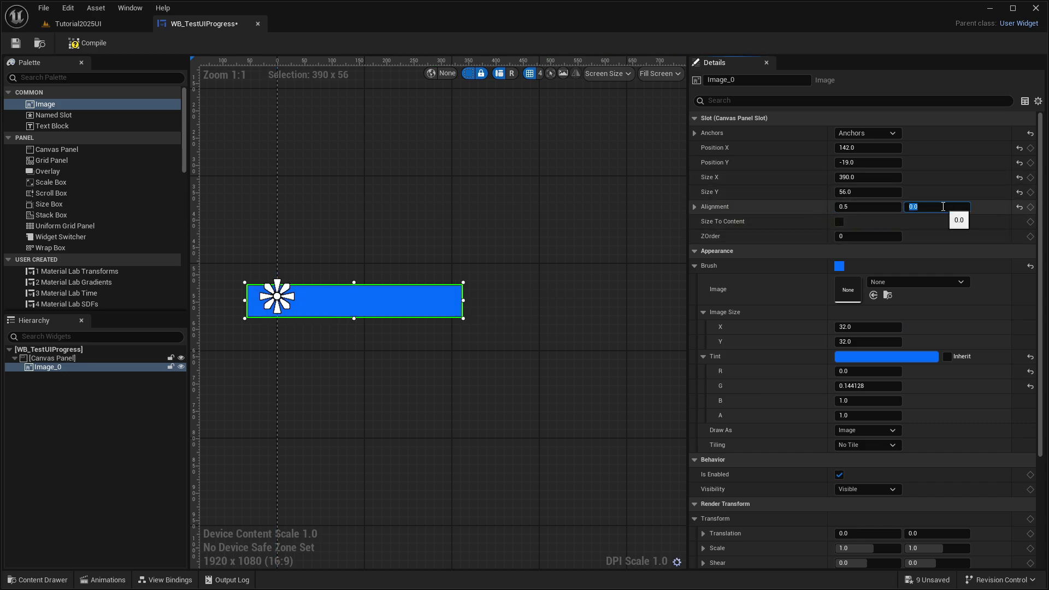
text(0.5)
key(Return)
drag(320, 284, 385, 303)
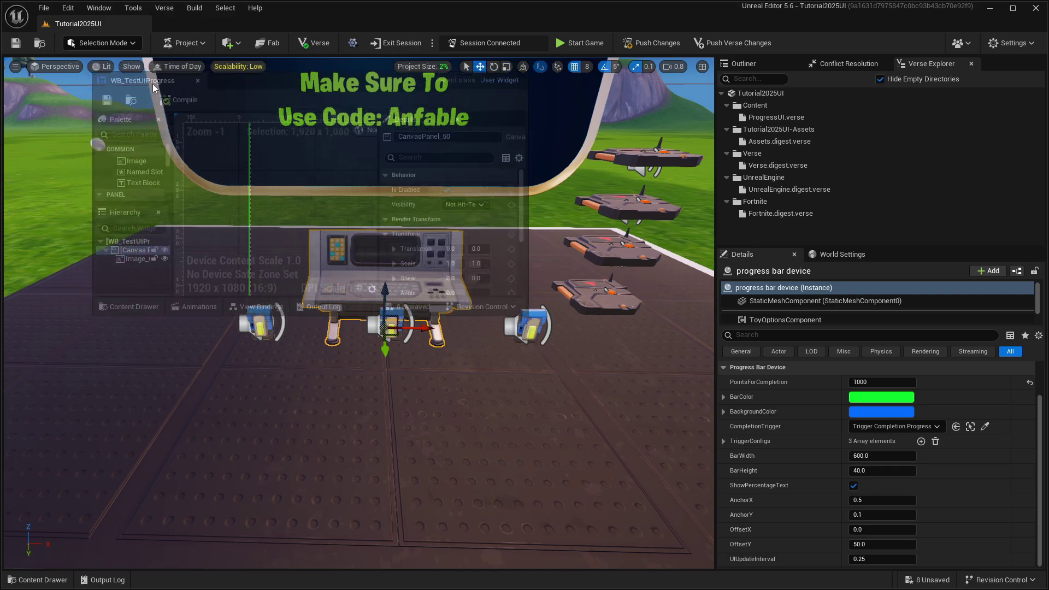
Enlarge the undocked widget editor and set the image's Position X to 270 and Size X to 368
drag(510, 314, 714, 453)
click(322, 273)
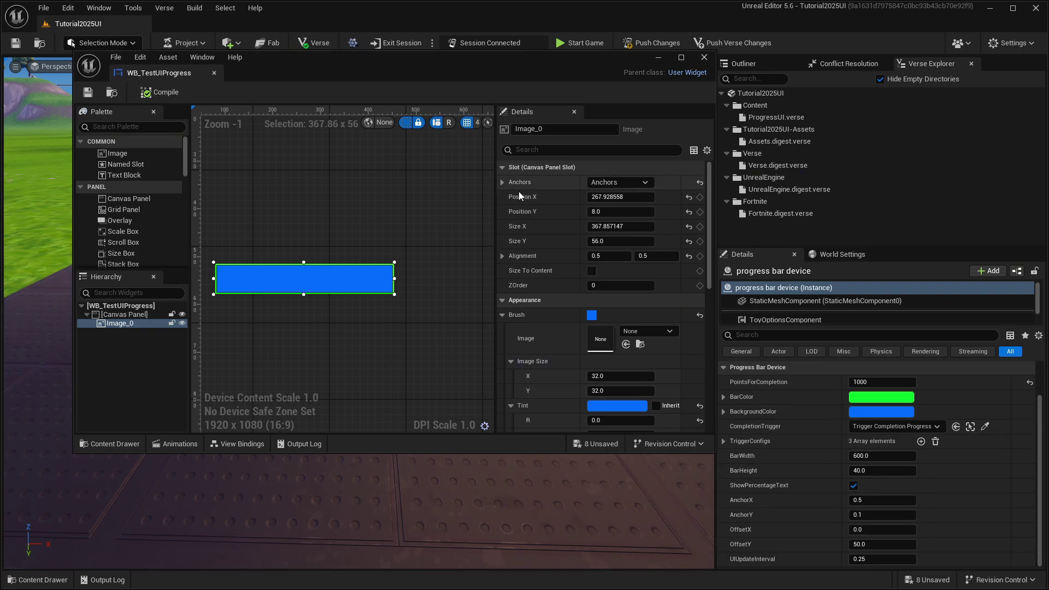
click(611, 197)
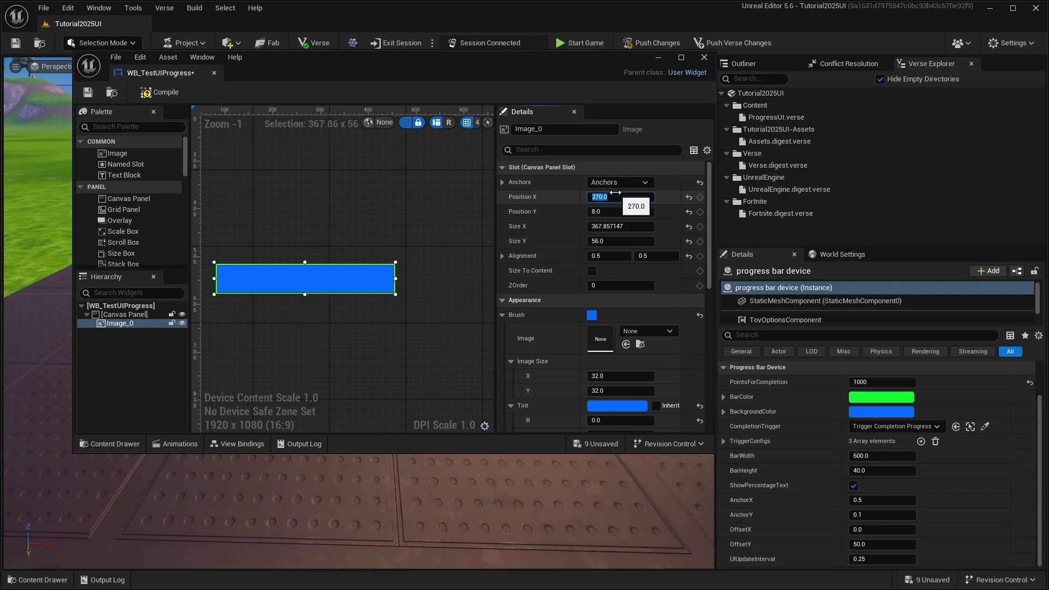
click(612, 225)
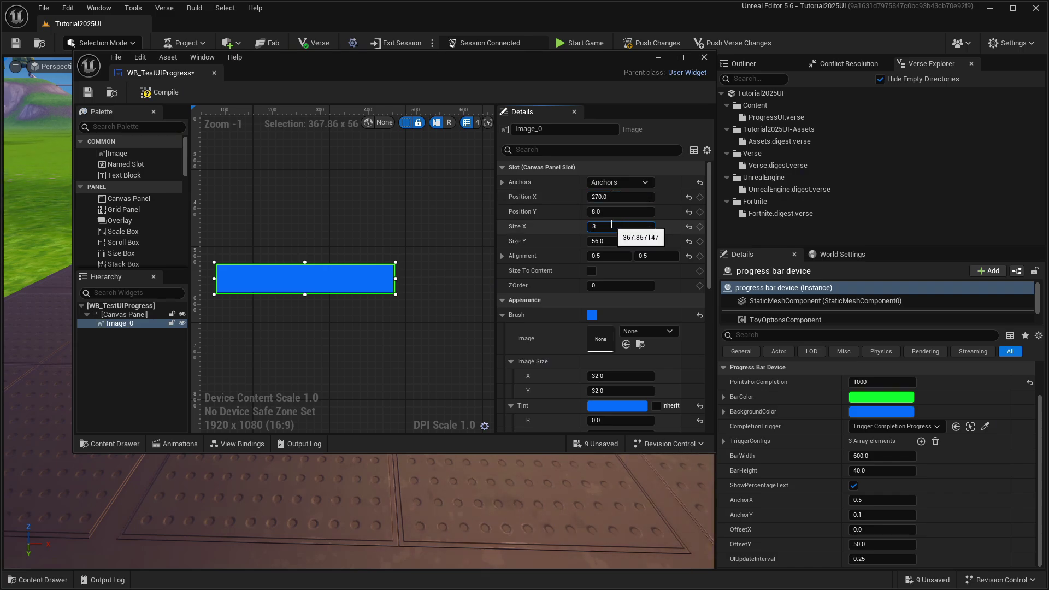
text(368)
key(Return)
Try the top-center, top-right, middle-left and center anchor presets on the image and undo back to its middle-left anchor
click(502, 182)
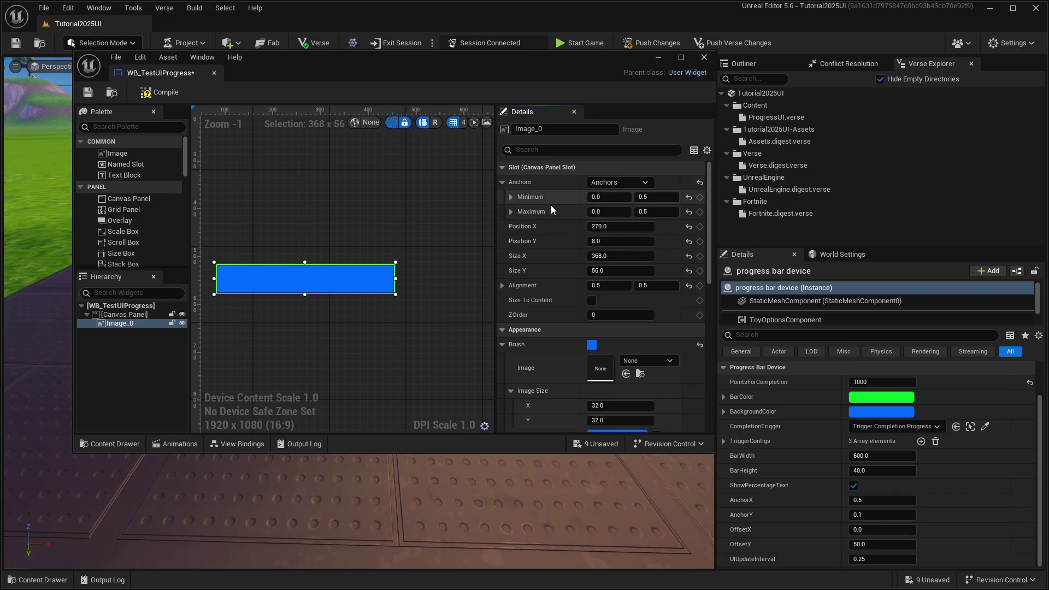
mouse_move(389, 200)
right_down()
mouse_move(421, 200)
mouse_move(378, 206)
right_up()
scroll(421, 200, down, 7)
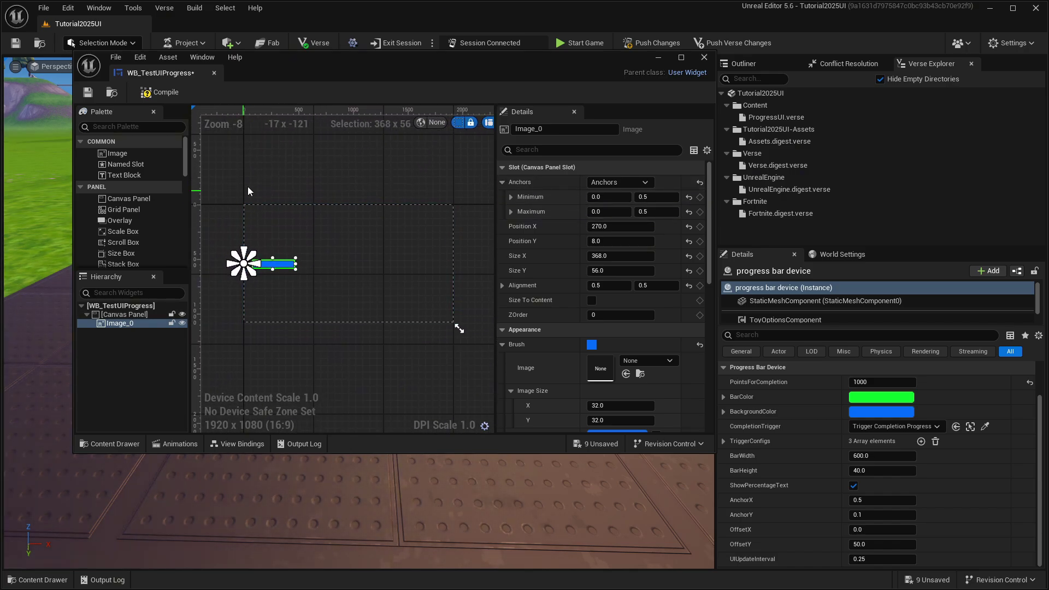
click(619, 182)
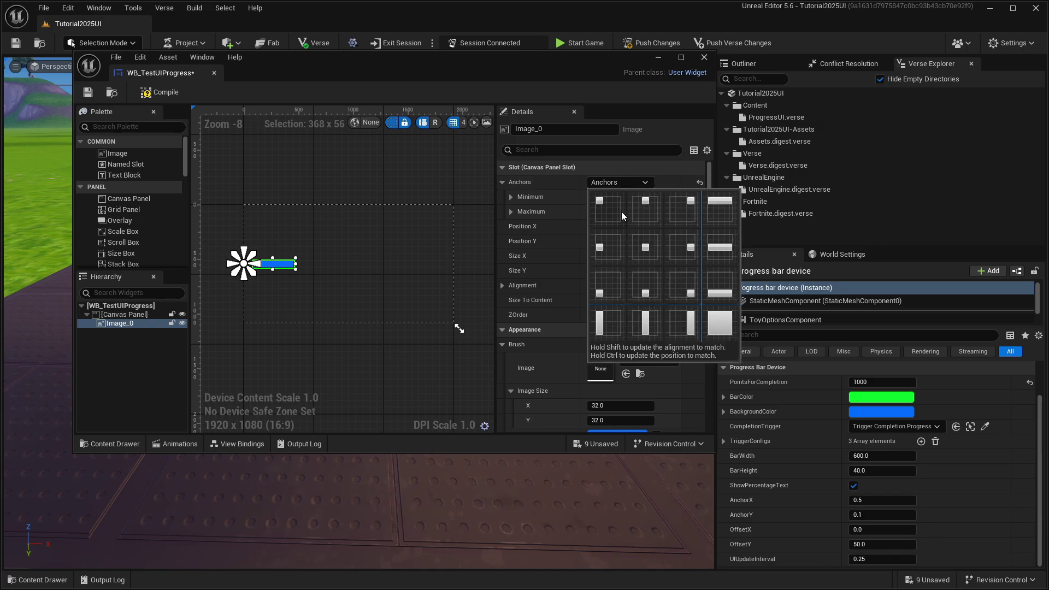
click(644, 210)
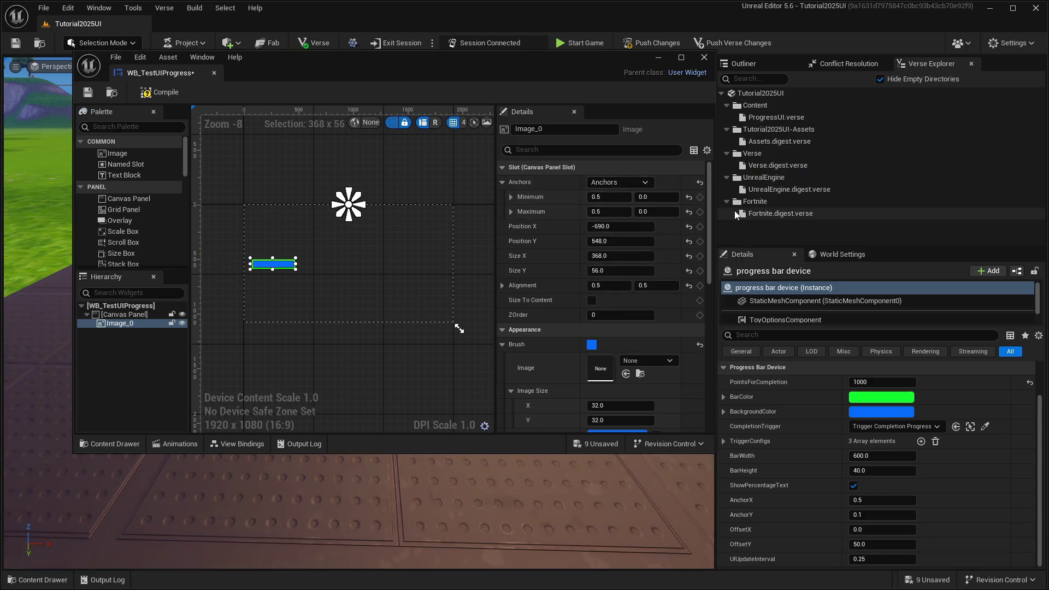
click(619, 182)
click(691, 203)
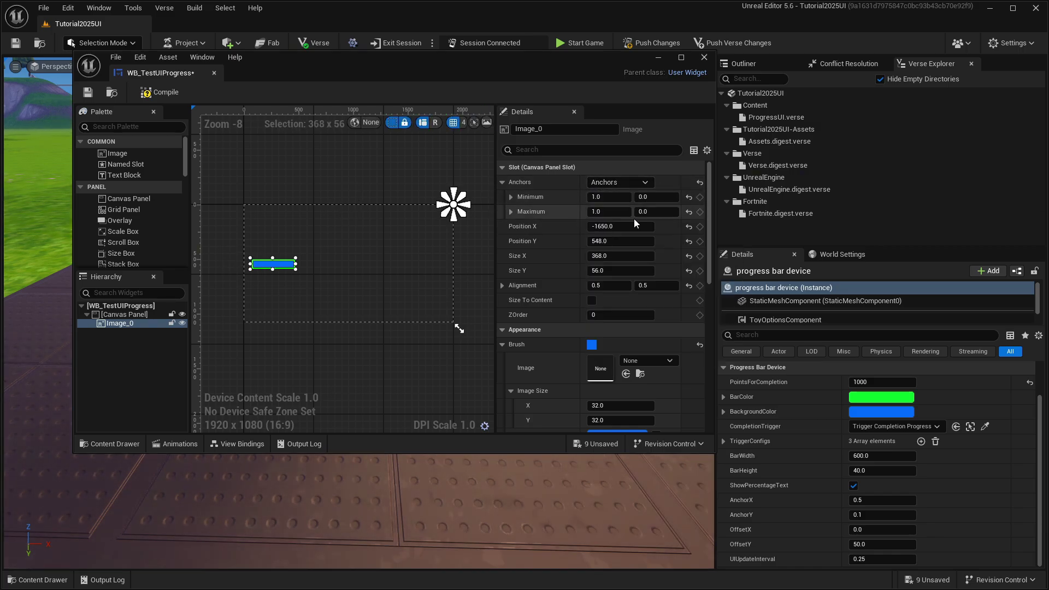
click(632, 185)
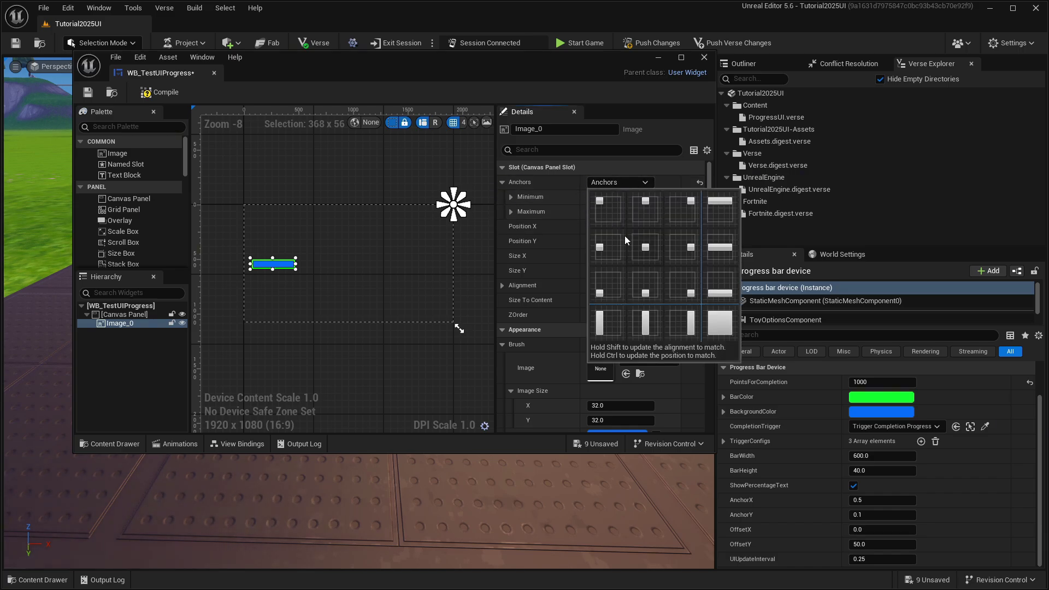
click(608, 247)
click(636, 186)
click(646, 243)
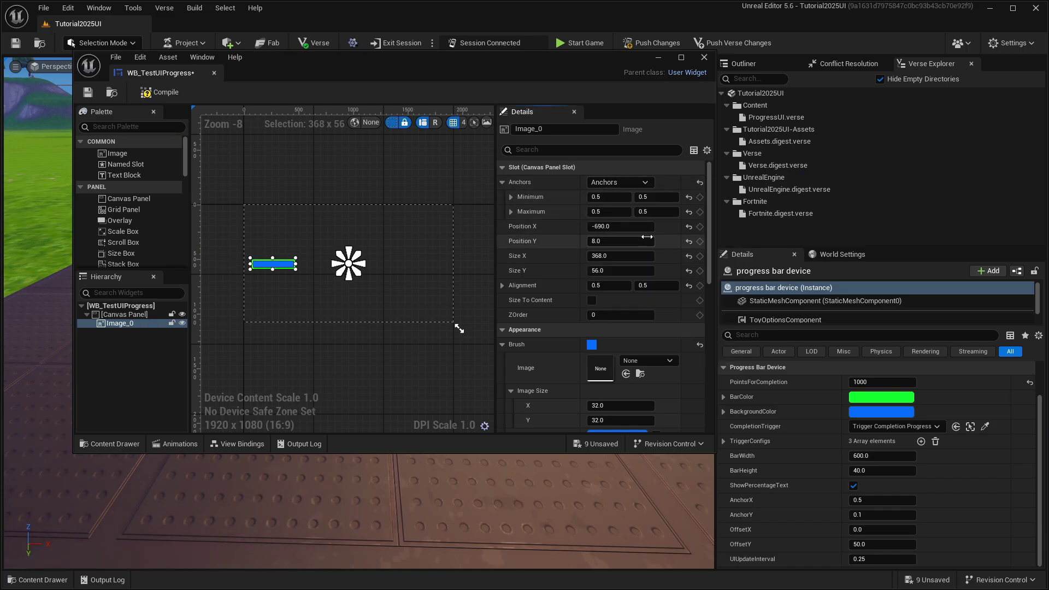
key(ctrl+z)
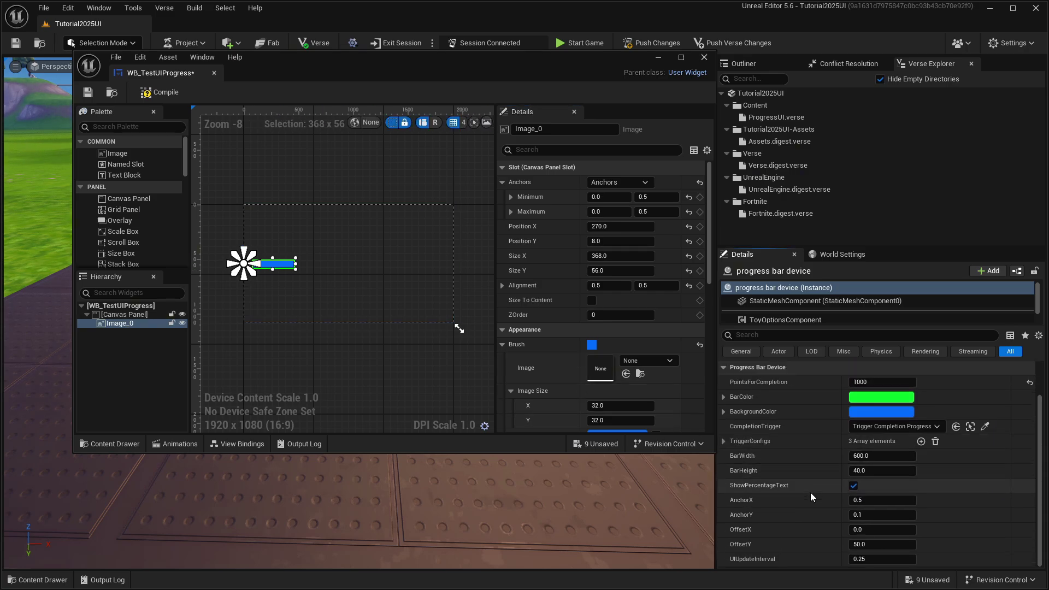
Match the image's anchor on the progress bar device by setting AnchorX to 0 and AnchorY to 0.5
click(867, 501)
text(0)
key(Tab)
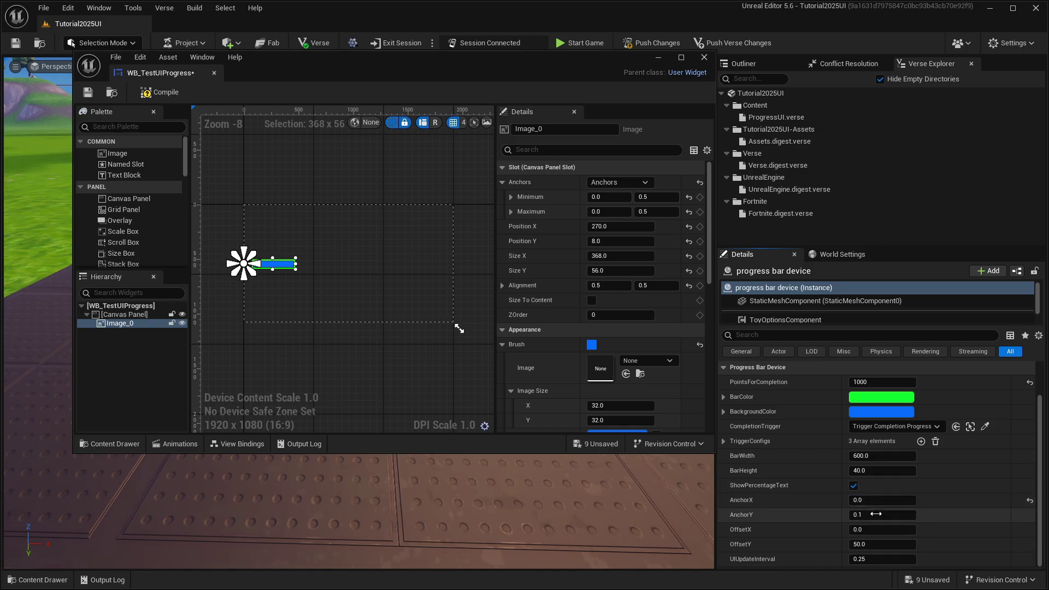
text(0.5)
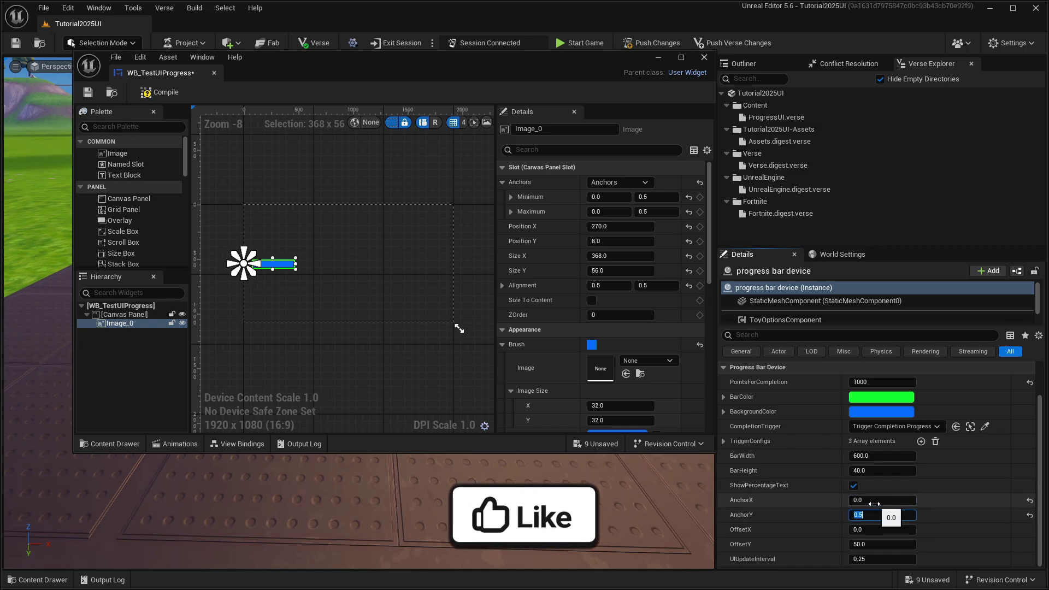
Copy the image's position to the progress bar device as OffsetX 270 and OffsetY 8, and return AnchorX to 0
click(502, 182)
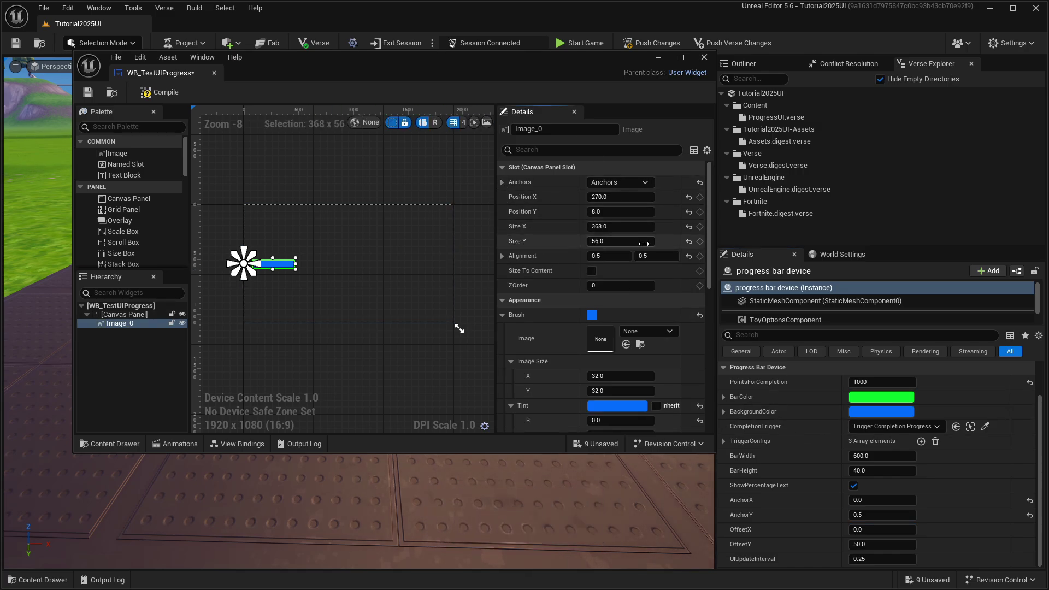
shift+right_click(559, 199)
shift+click(791, 504)
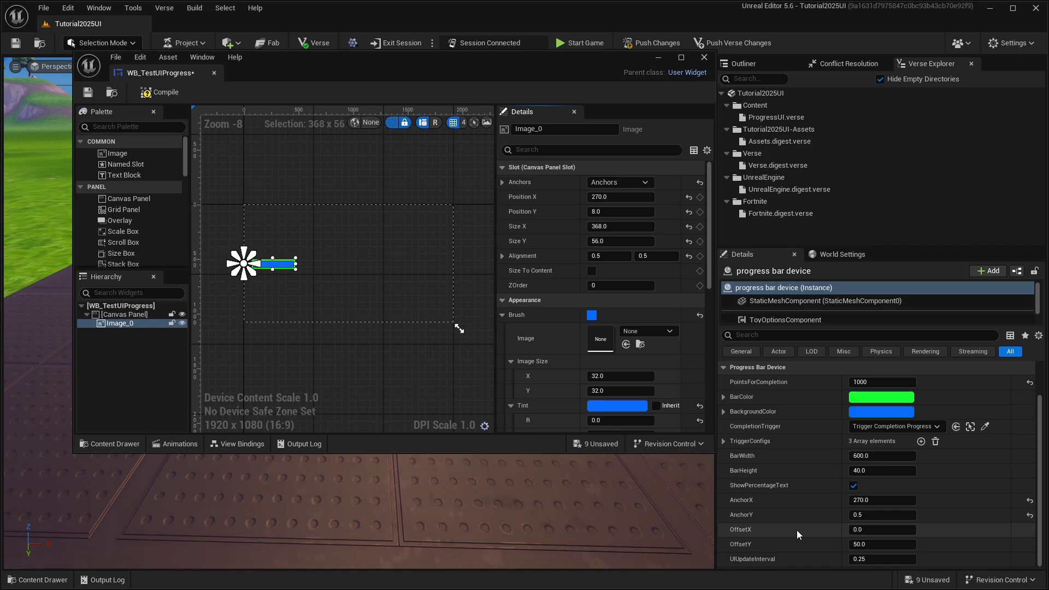
text(8.0)
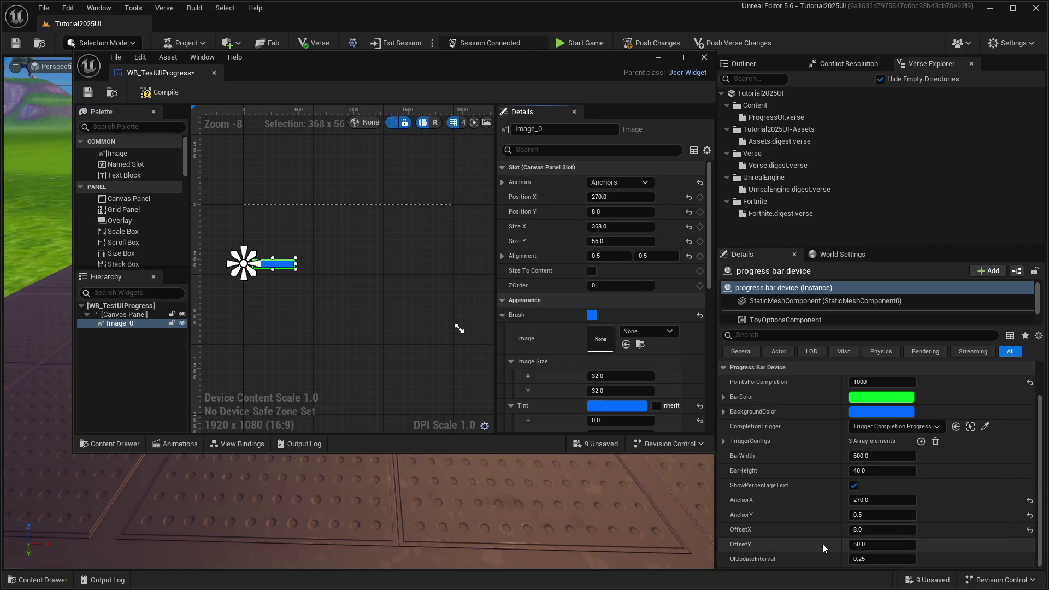
text(270.0)
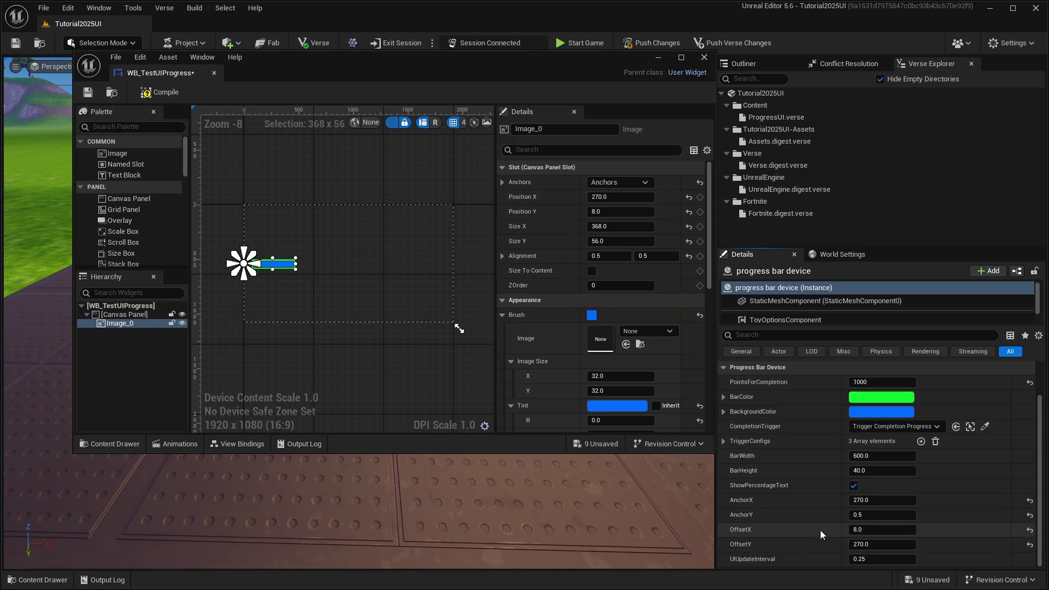
key(ctrl+v)
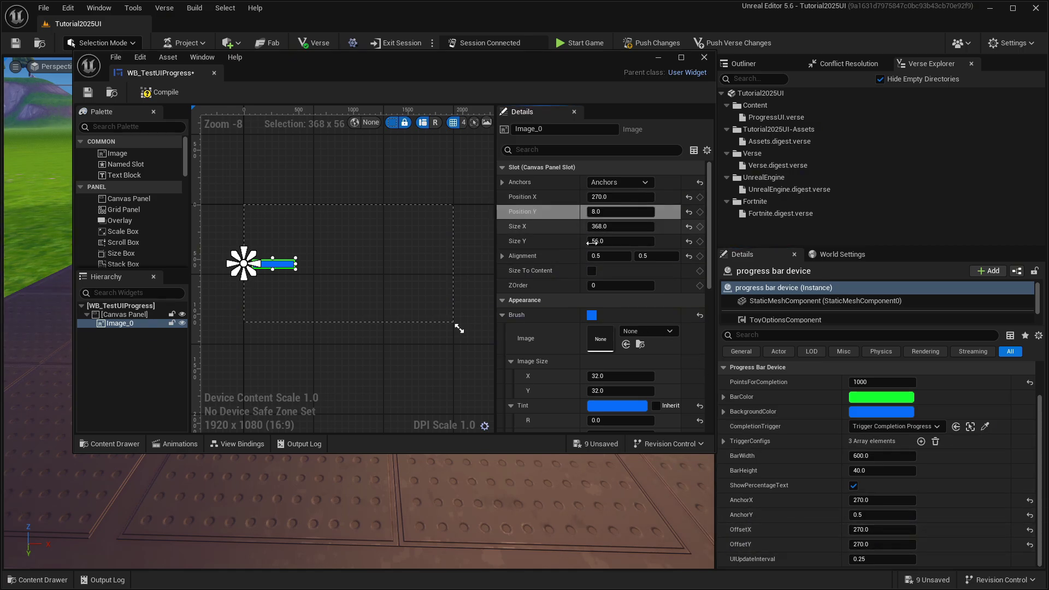
key(ctrl+v)
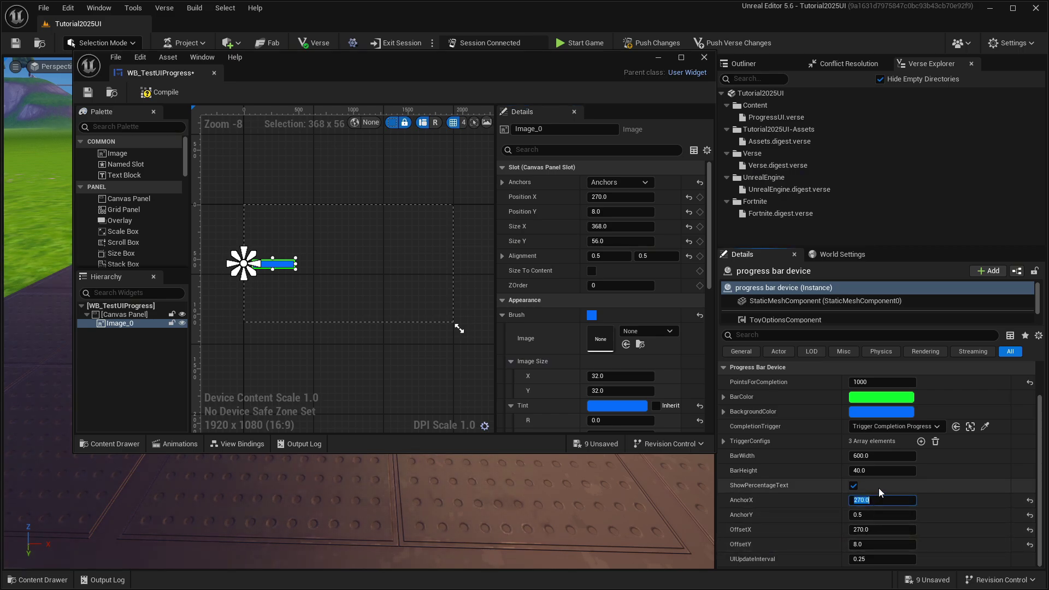
click(940, 504)
scroll(952, 503, down, 1)
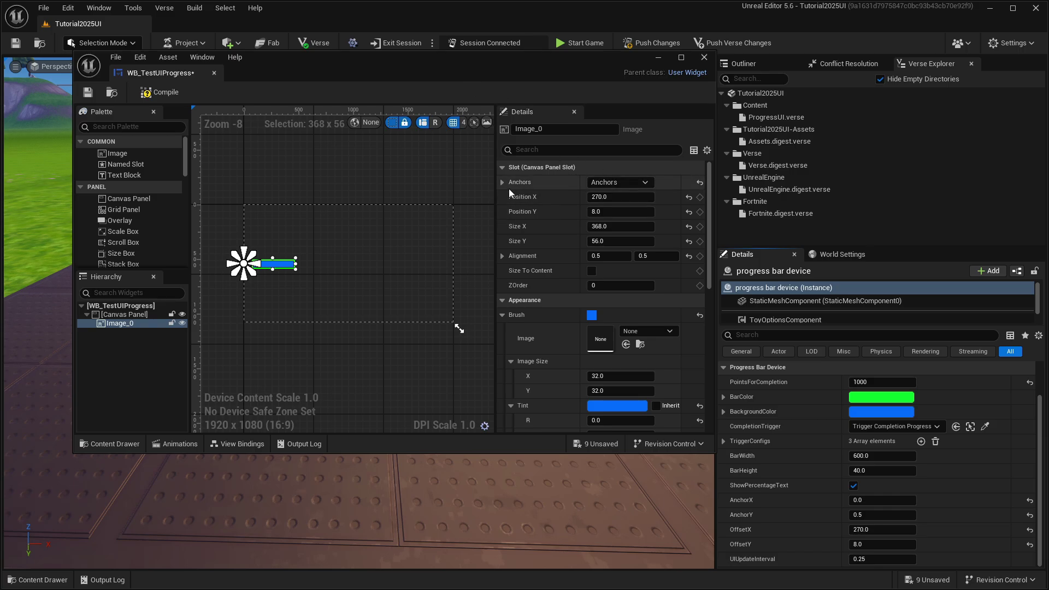
Copy the image's size to the progress bar device as BarWidth 368 and BarHeight 56
shift+right_click(562, 226)
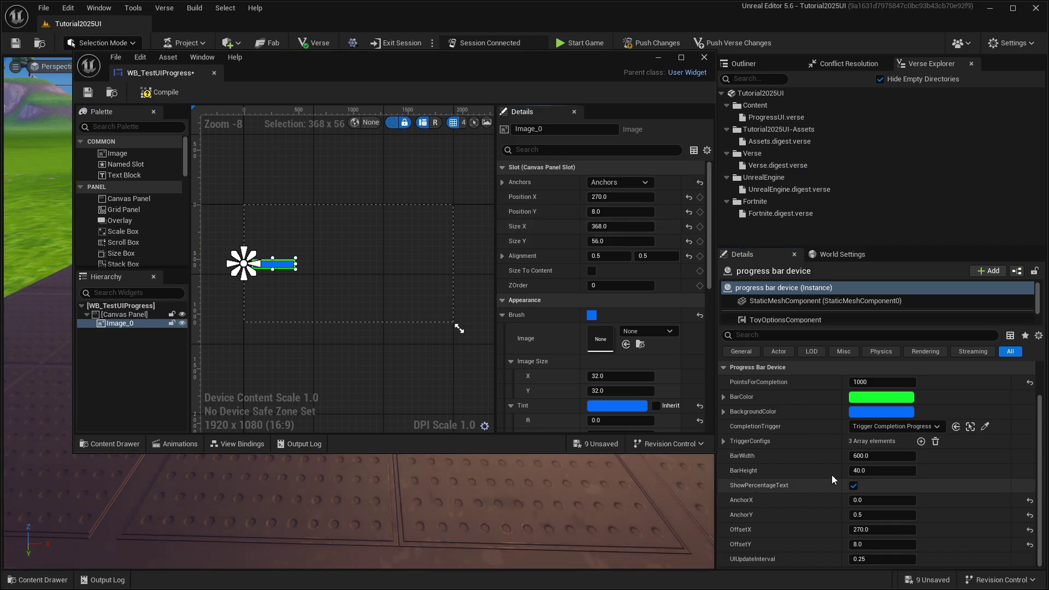
shift+click(802, 457)
shift+right_click(555, 241)
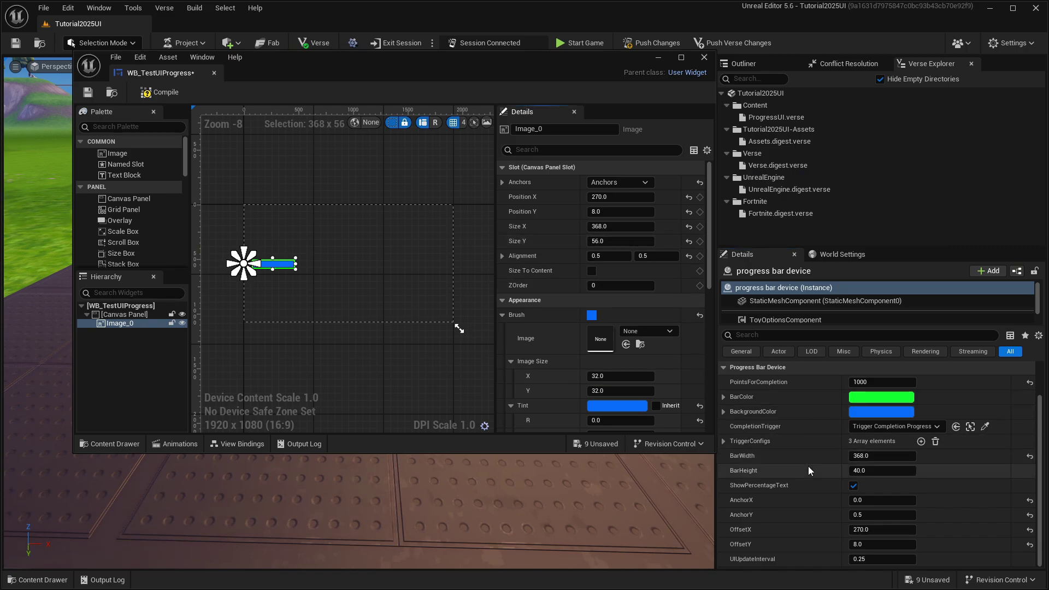
shift+click(809, 469)
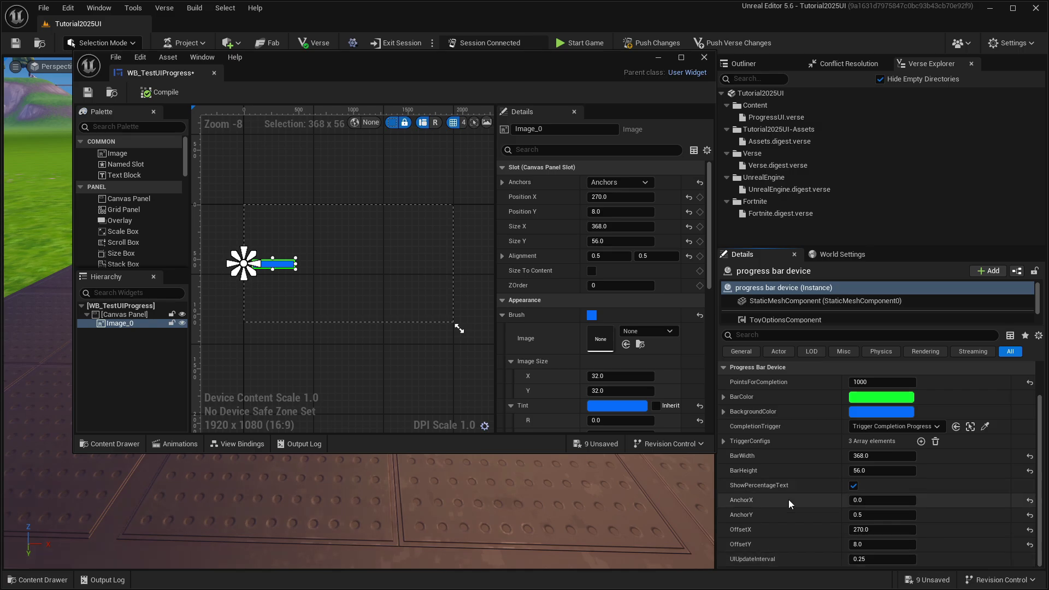
Close the test widget editor and save the level
click(704, 57)
right_drag(547, 382, 579, 361)
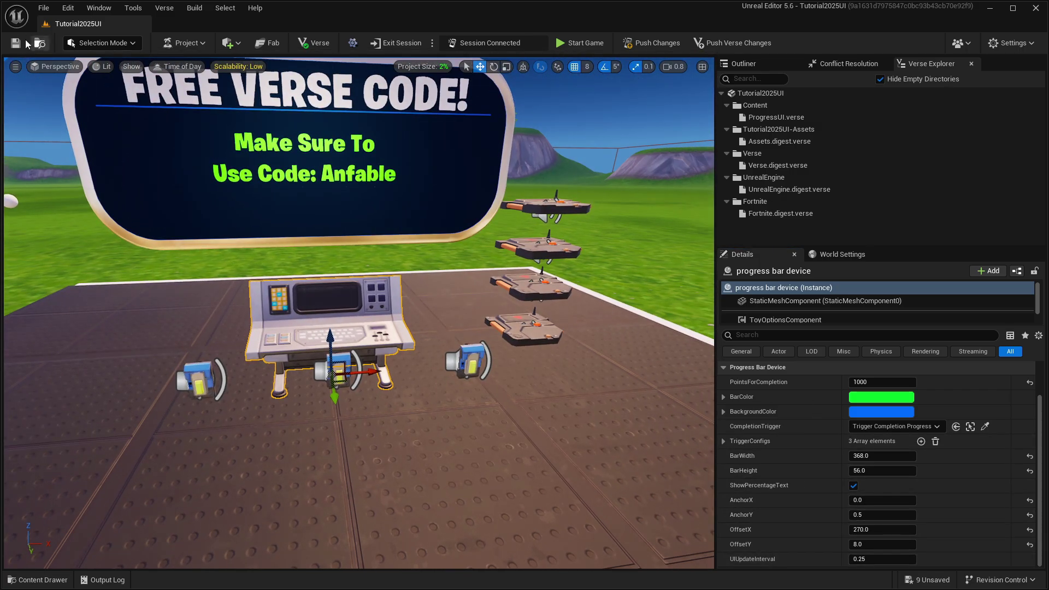
click(16, 43)
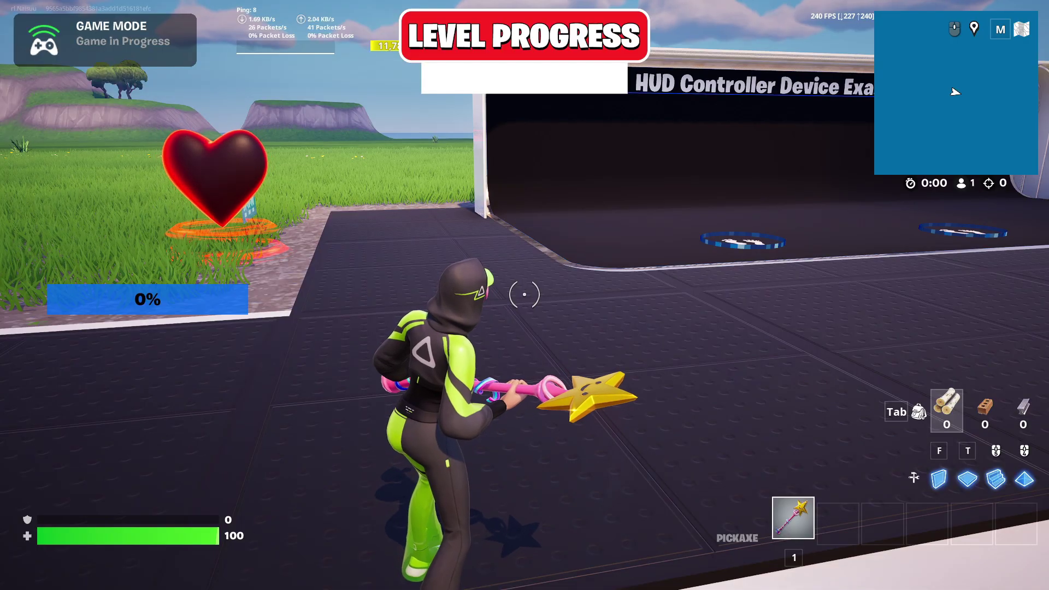
In the playtest, walk to the console and activate the middle "Increase Progress!" button four times
key(w)
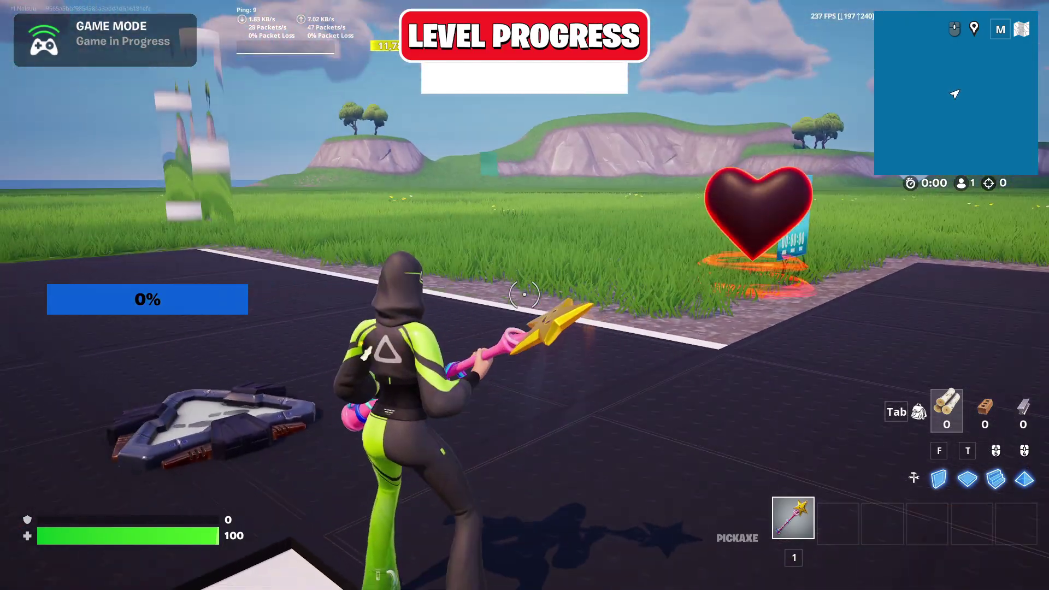
key(w)
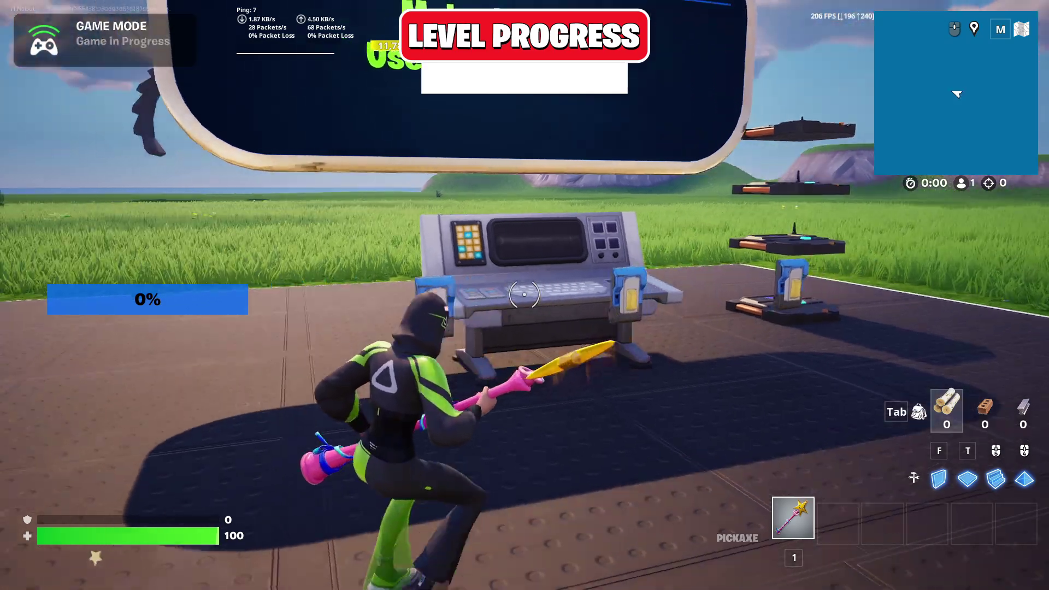
key(d)
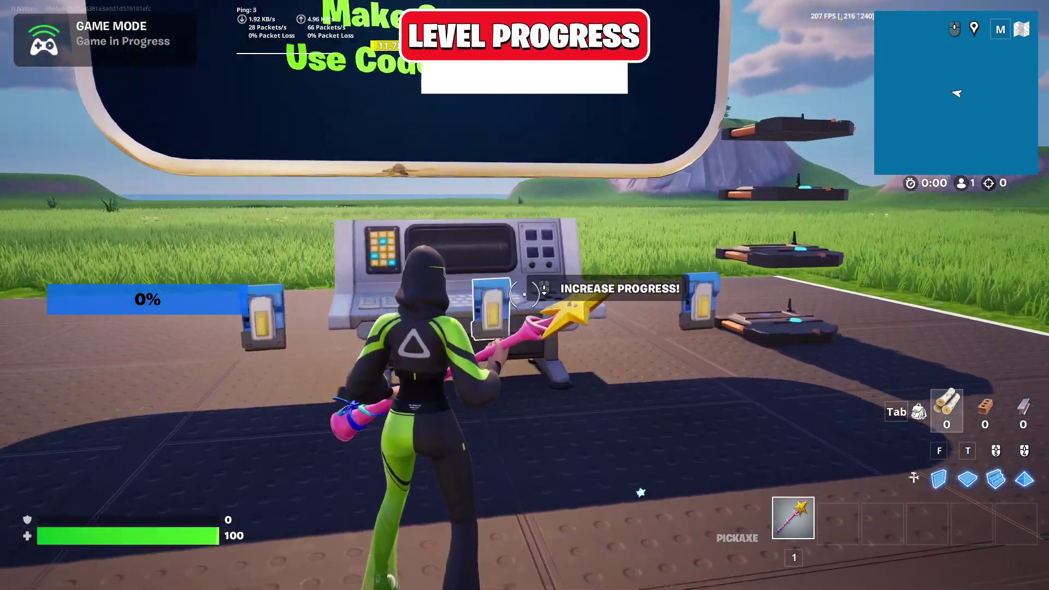
scroll(525, 294, down, 1)
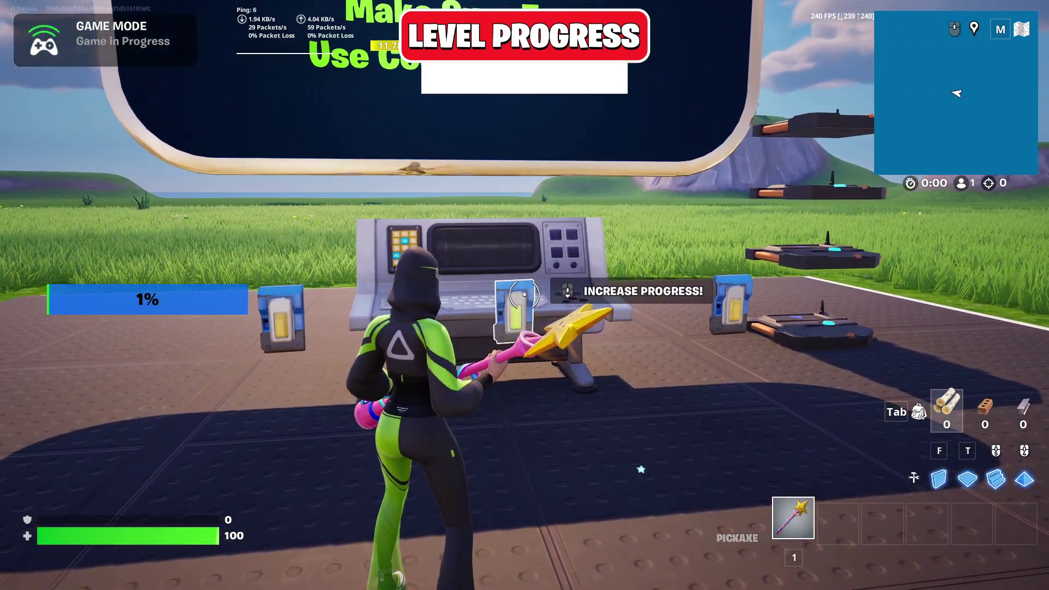
scroll(525, 294, down, 1)
scroll(525, 295, down, 1)
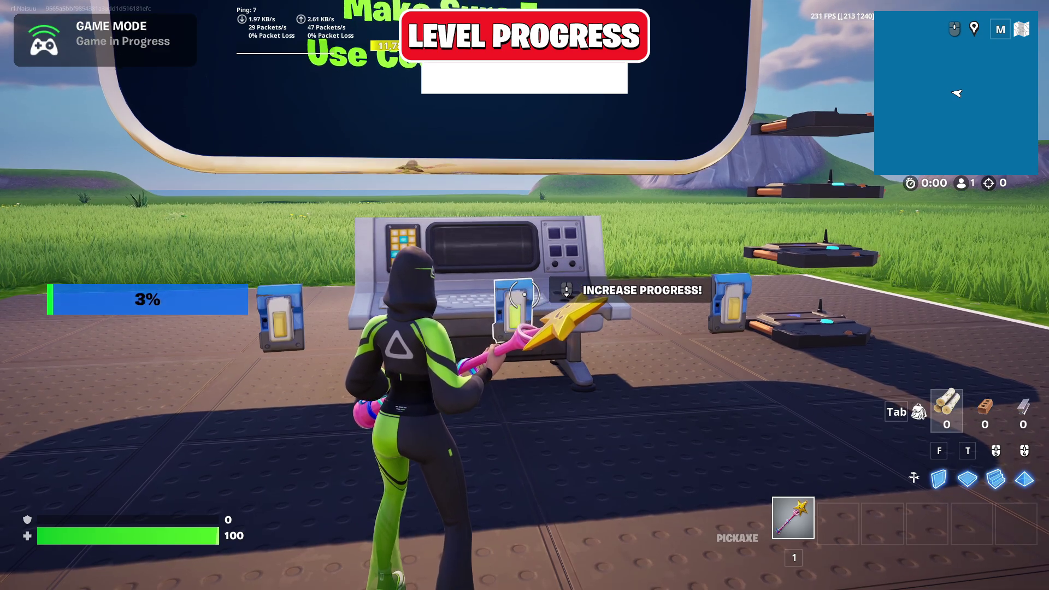
scroll(525, 295, down, 1)
Test the "Increase Progress! 10 %" button four times and the "Remove Progress!" button once
key(d)
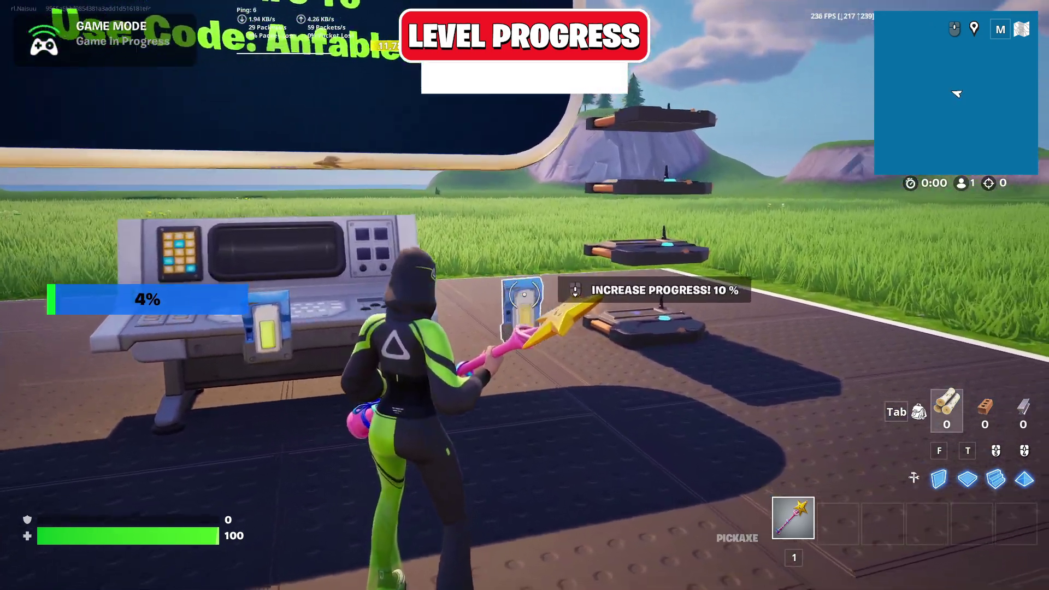
scroll(525, 295, down, 1)
scroll(524, 295, down, 1)
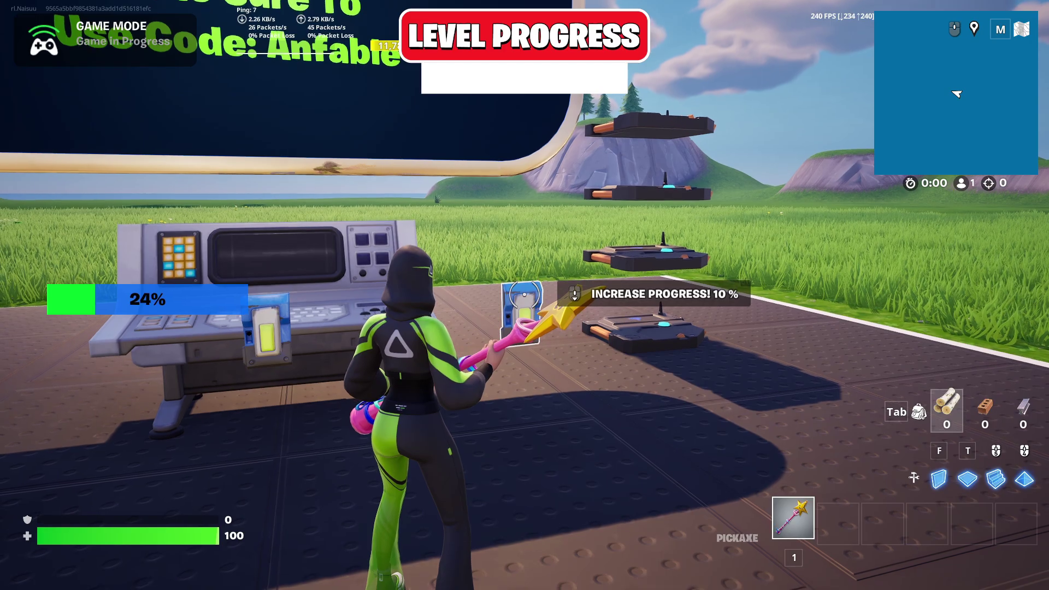
scroll(524, 295, down, 1)
scroll(525, 295, down, 1)
key(a)
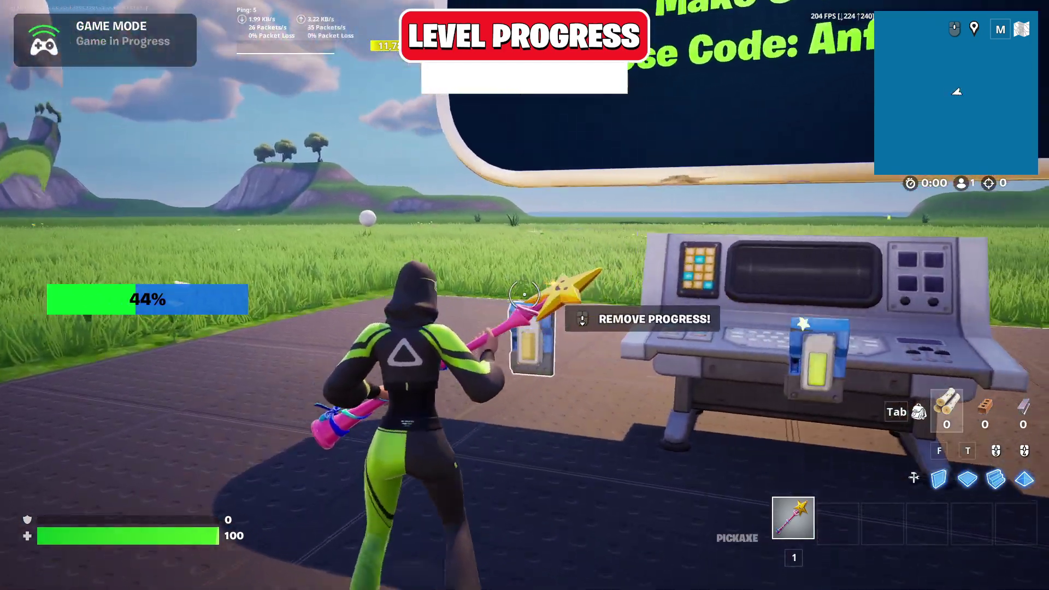
scroll(525, 295, up, 1)
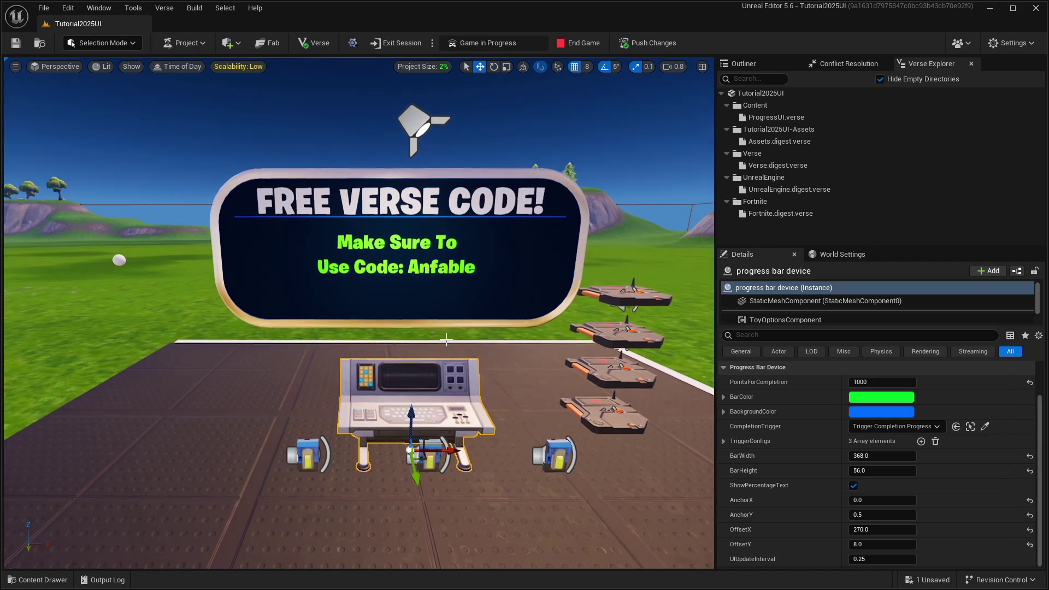
Reopen the WB_TestUIProgress widget and move the image across the canvas to Position X 1536, Position Y 0
right_drag(517, 289, 466, 310)
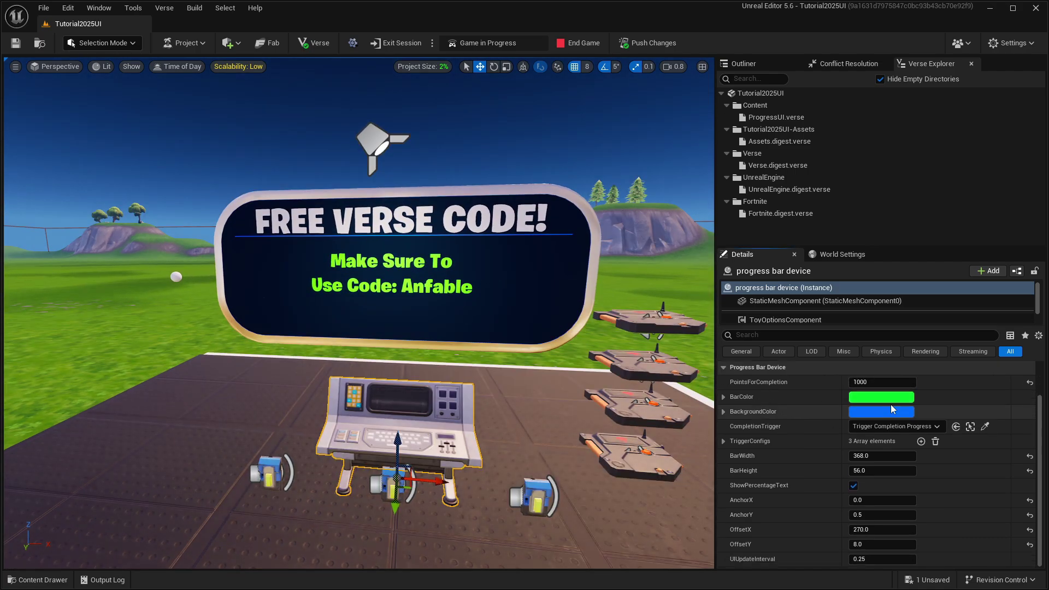
right_drag(492, 409, 484, 414)
key(ctrl+space)
double_click(185, 411)
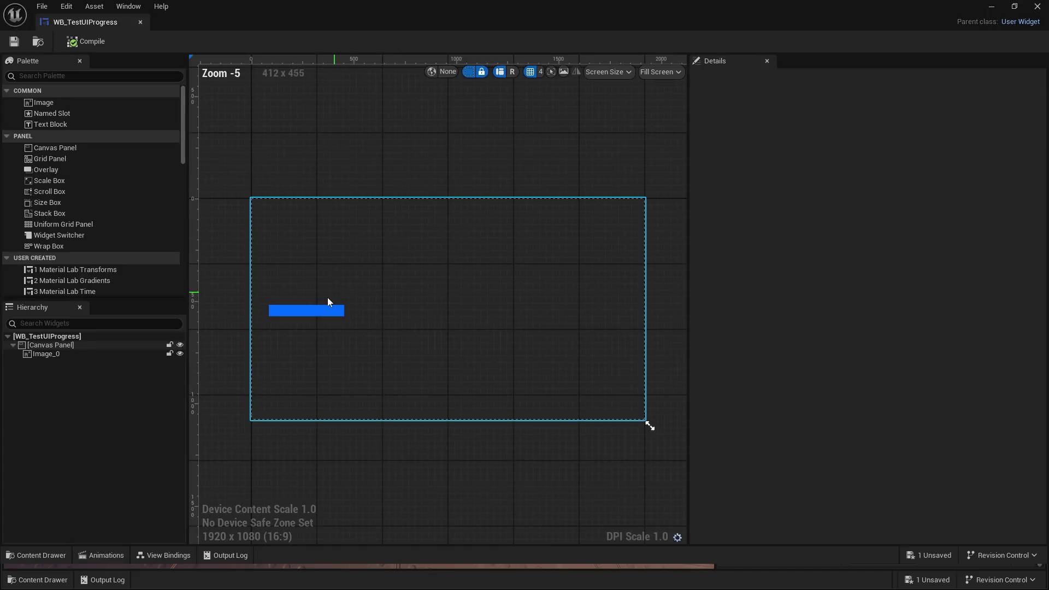
click(327, 311)
drag(327, 311, 571, 291)
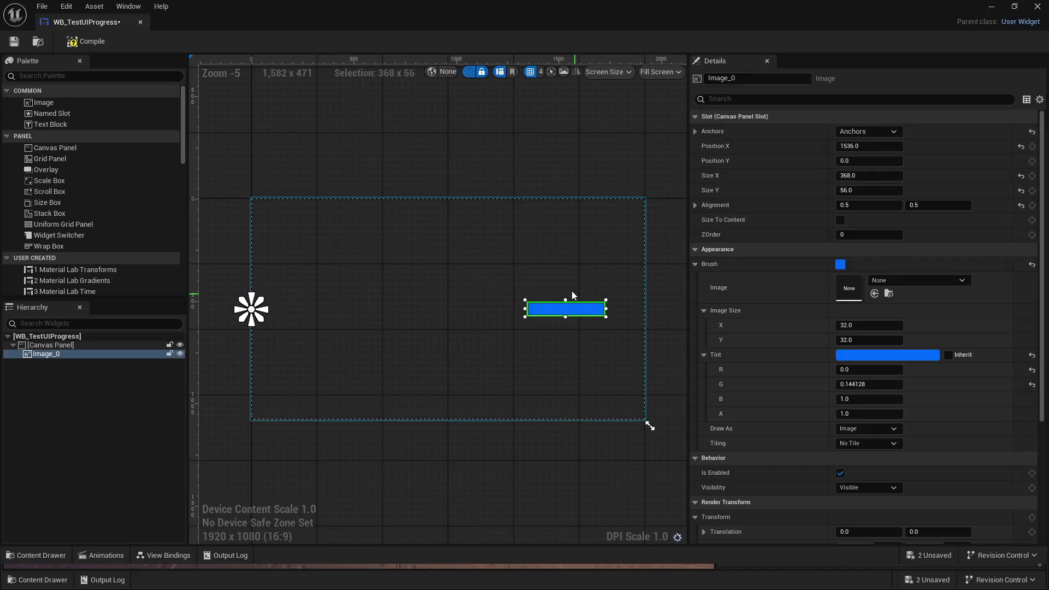
Change the image's tint to white and anchor it to the canvas's middle-right, giving Position X -384
click(898, 356)
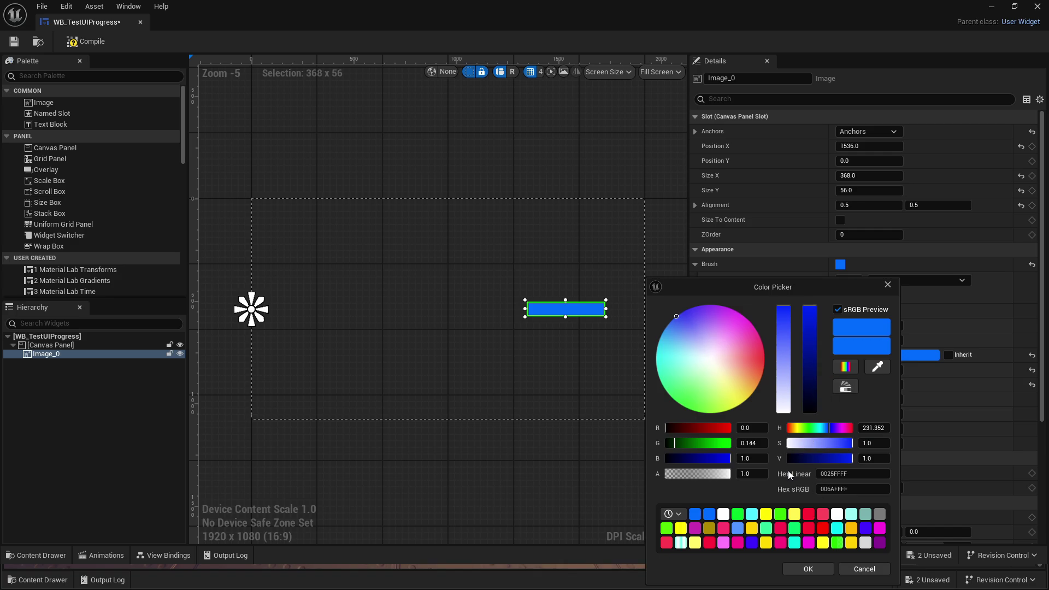
key(Escape)
scroll(604, 264, up, 2)
scroll(605, 264, down, 3)
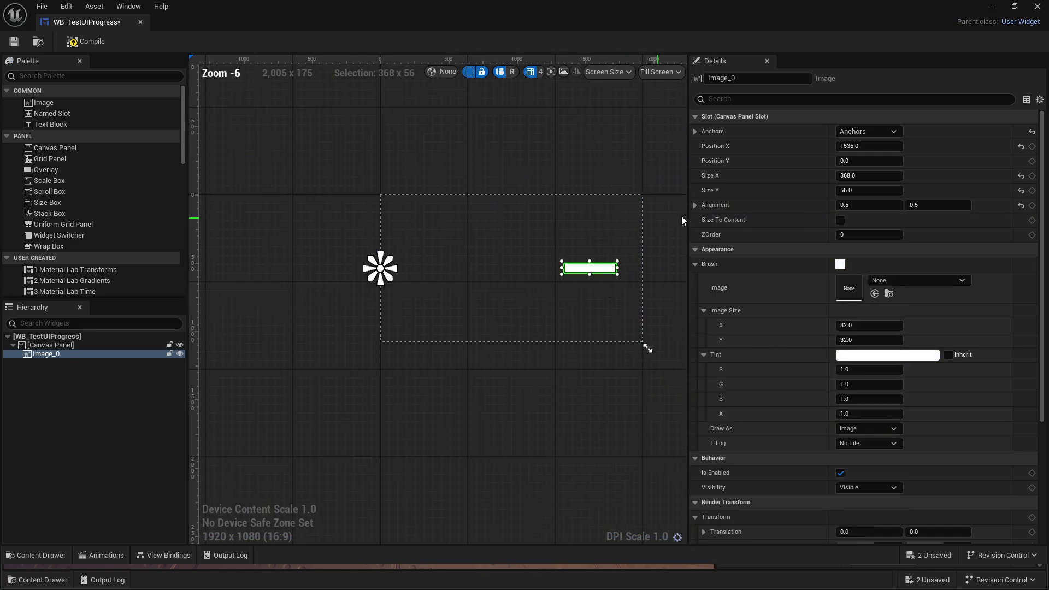
click(868, 131)
ctrl+click(940, 198)
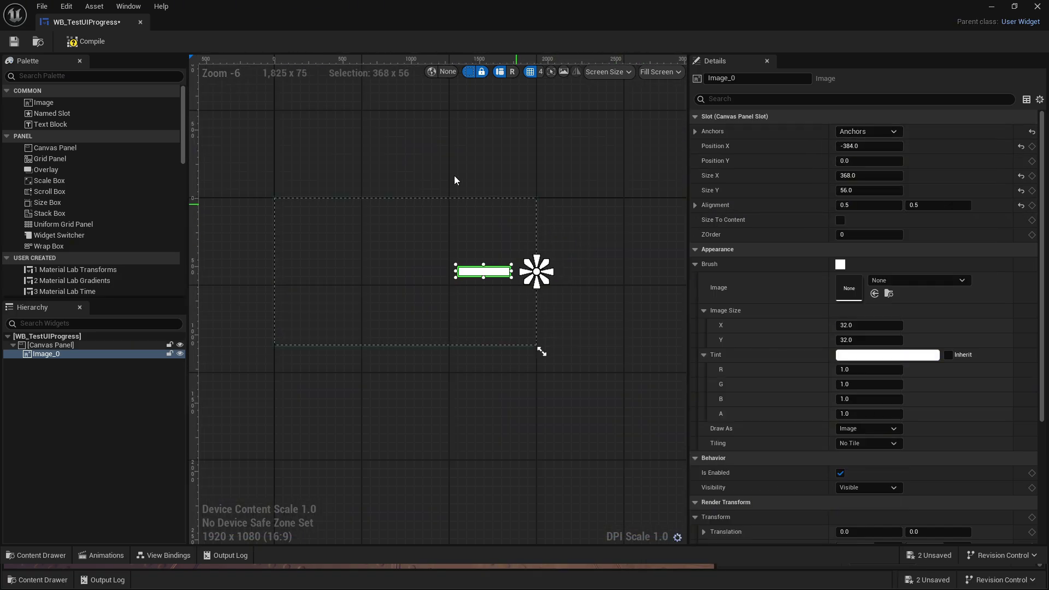
Shrink the widget editor window and set the progress bar device's BackgroundColor to white
double_click(109, 21)
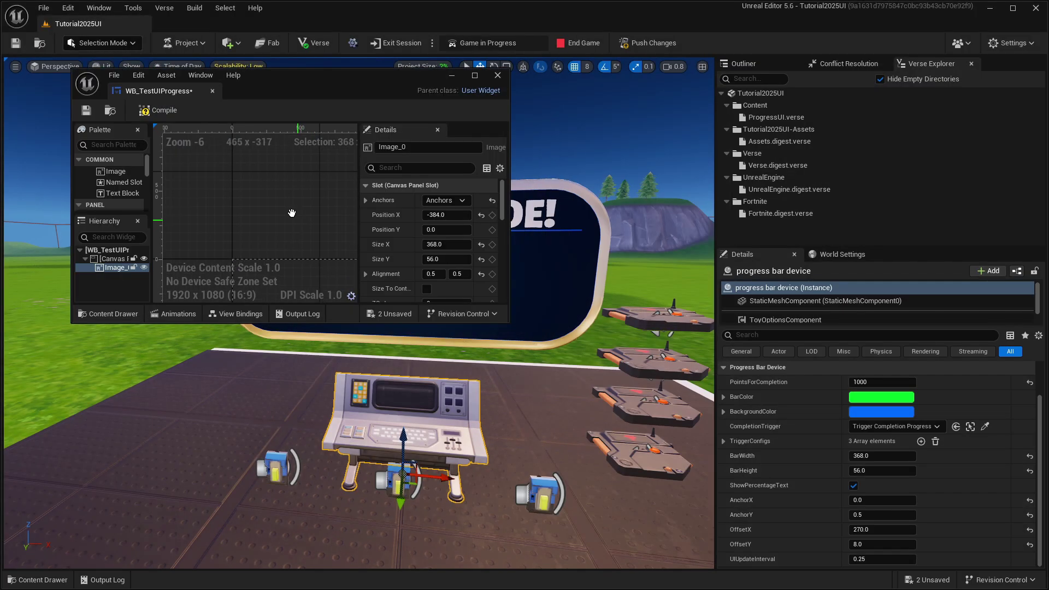
click(863, 414)
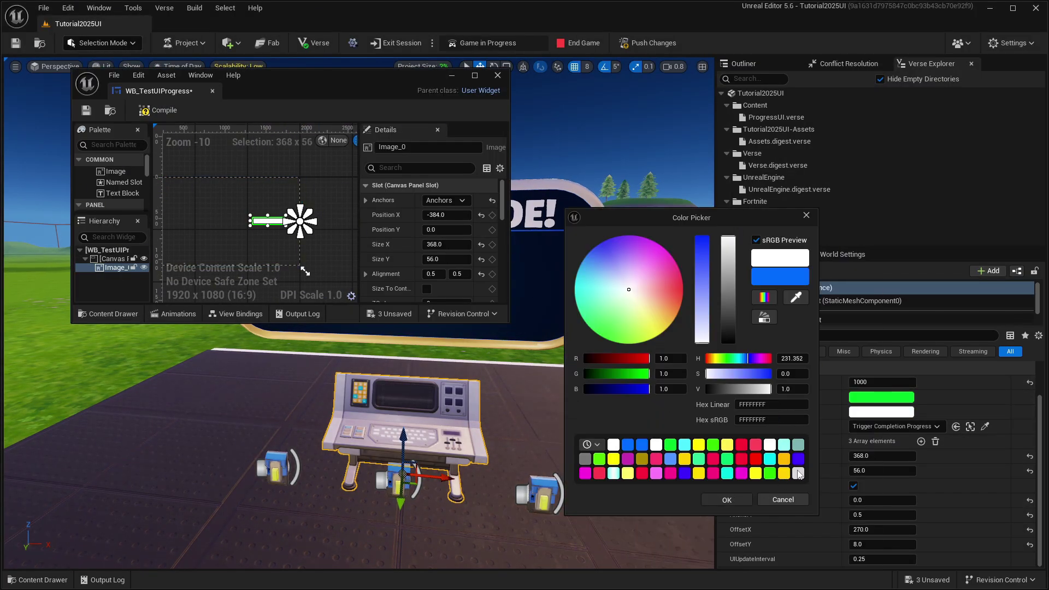
click(727, 499)
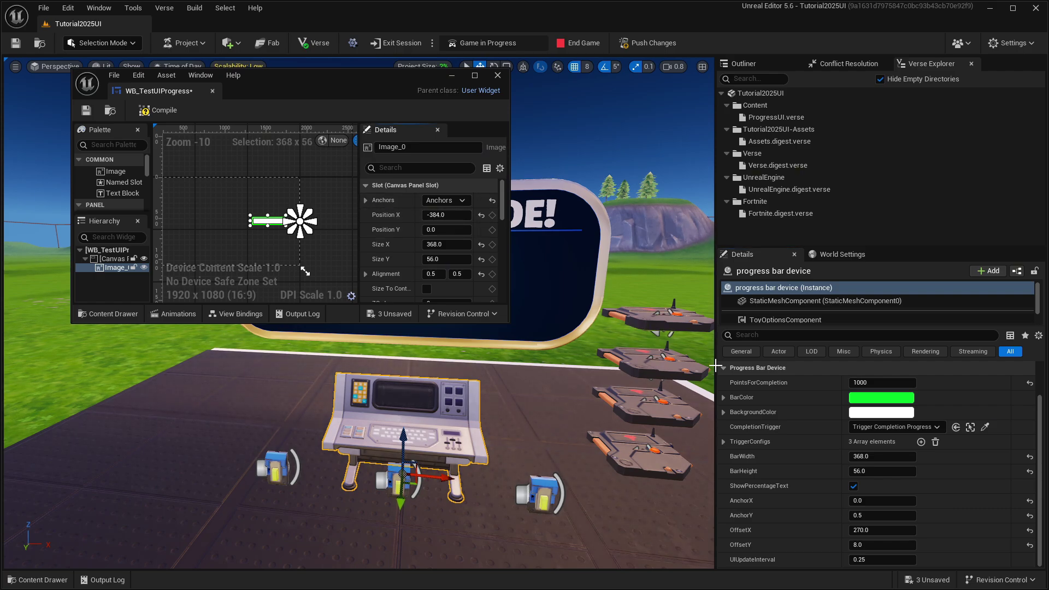
Match the image's placement on the progress bar device with OffsetY 0, OffsetX -384 and AnchorX 1
click(872, 514)
drag(865, 544, 841, 544)
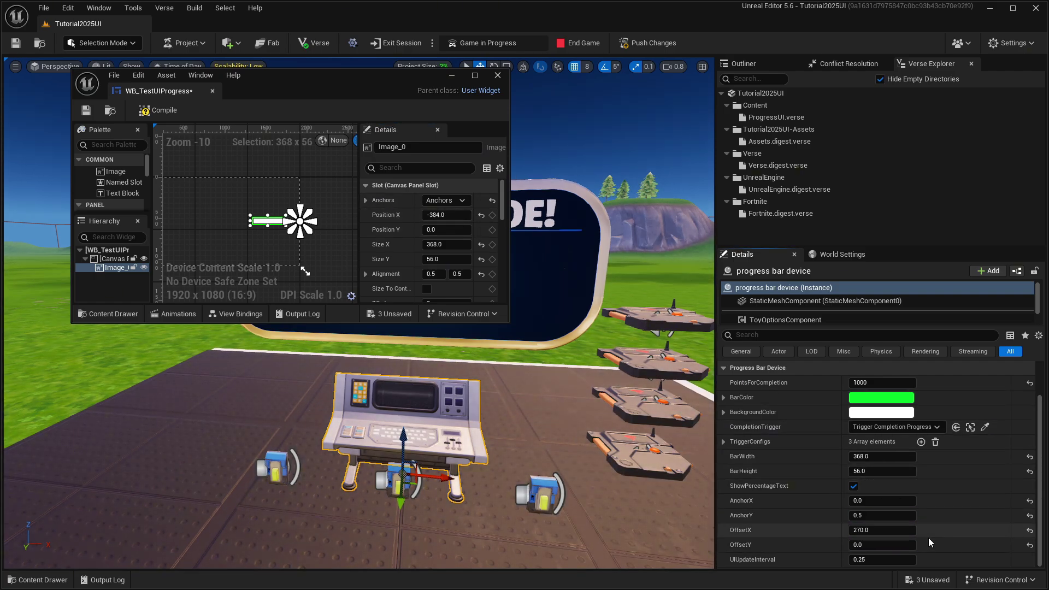
shift+click(787, 531)
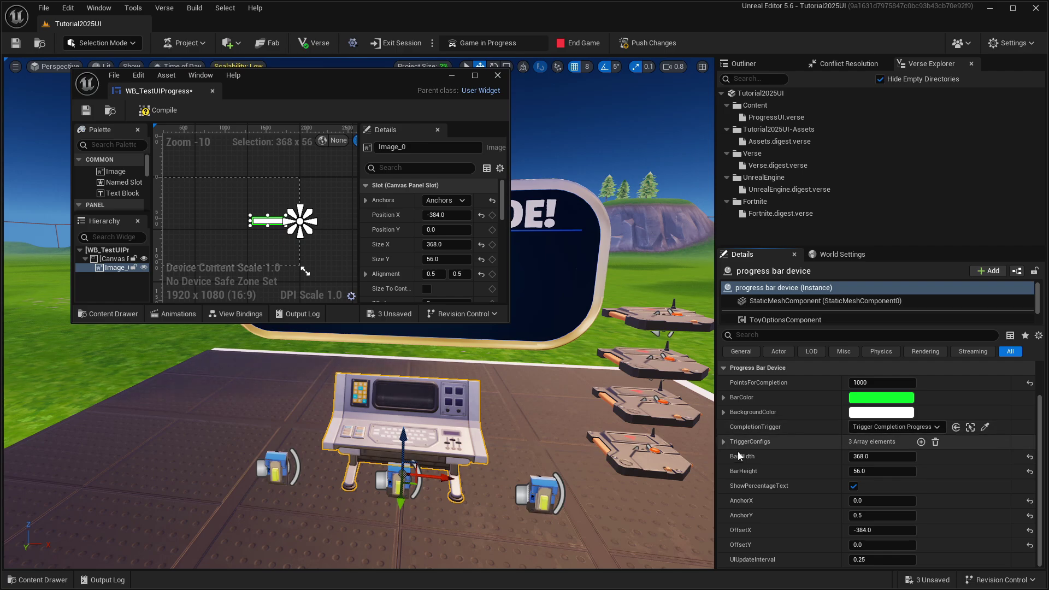
click(874, 500)
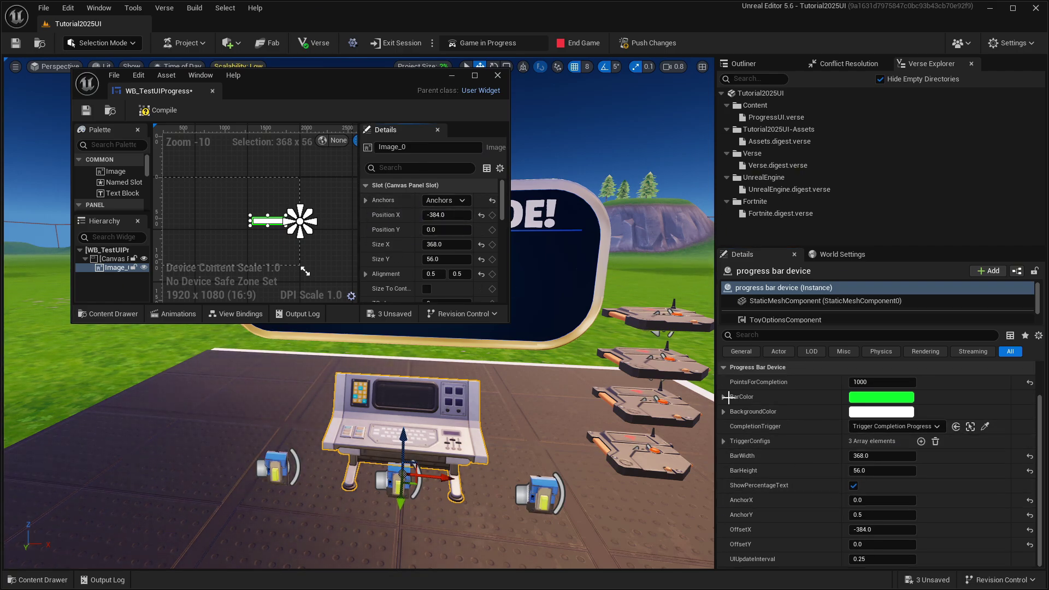
text(1)
key(Return)
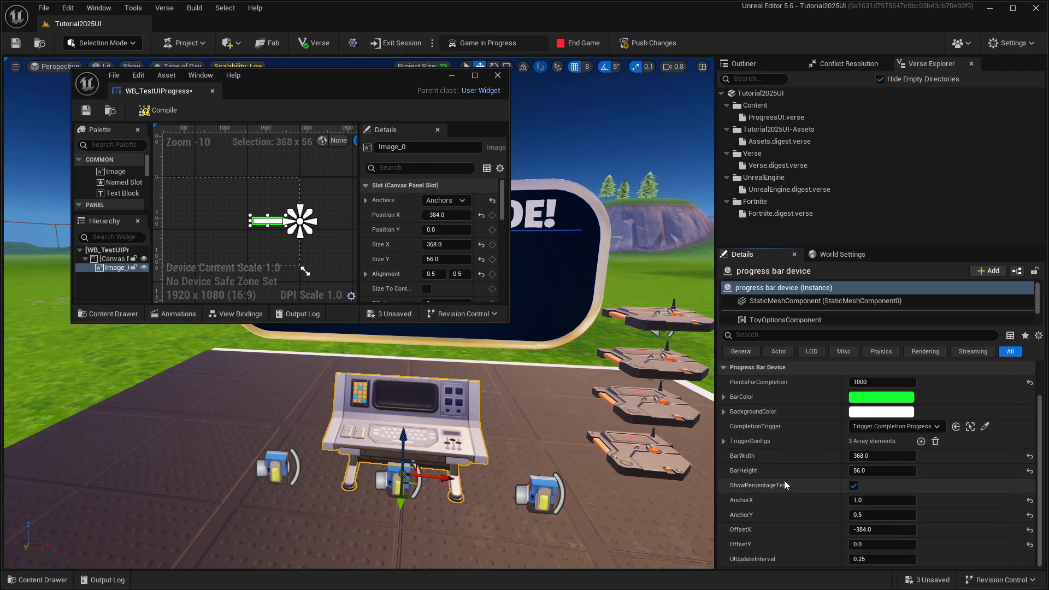
Widen the white image in the test widget to Size X 536, with Position X -468
scroll(269, 202, up, 8)
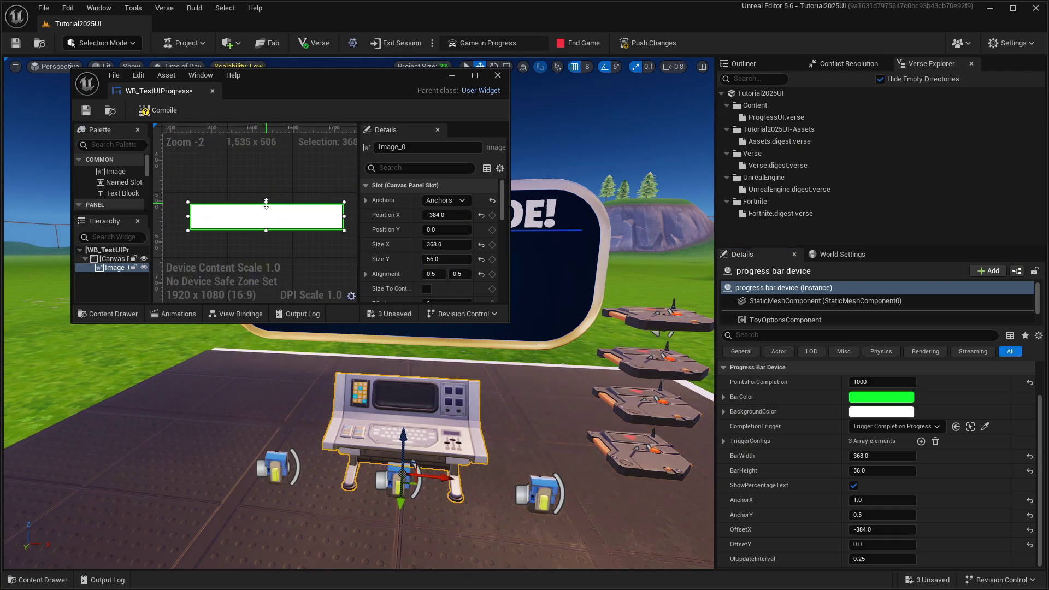
scroll(263, 210, down, 4)
drag(246, 214, 225, 214)
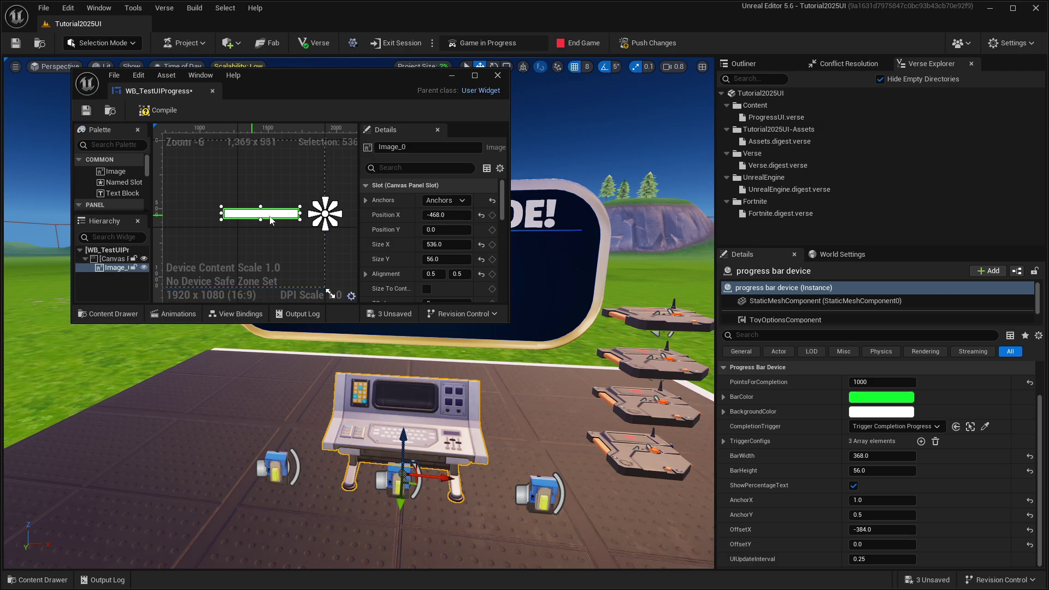
Transfer the widened image's values to the progress bar device as OffsetX -468 and BarWidth 536
scroll(803, 480, down, 1)
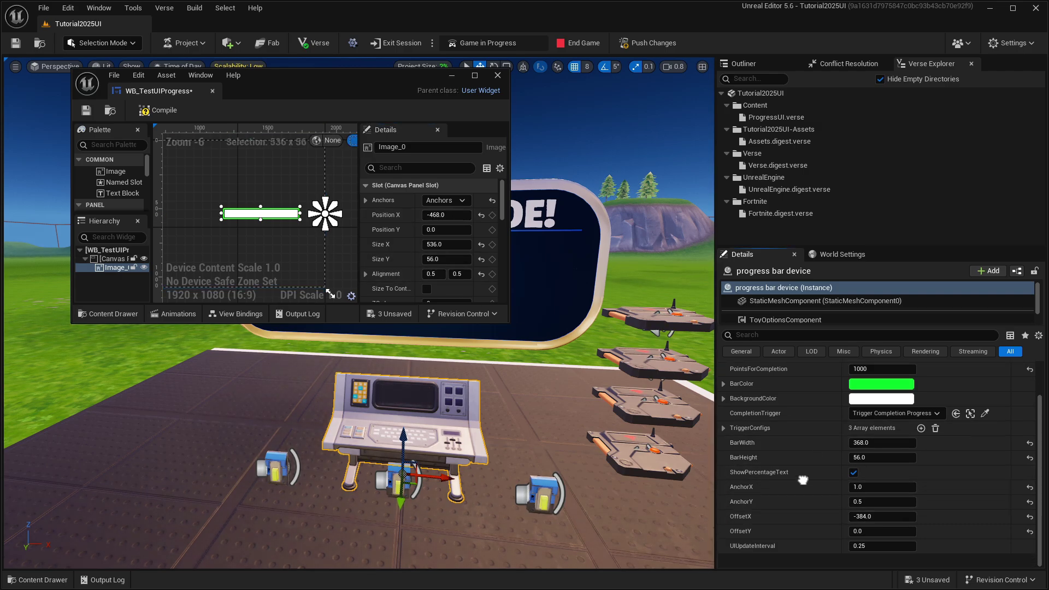
scroll(803, 480, up, 1)
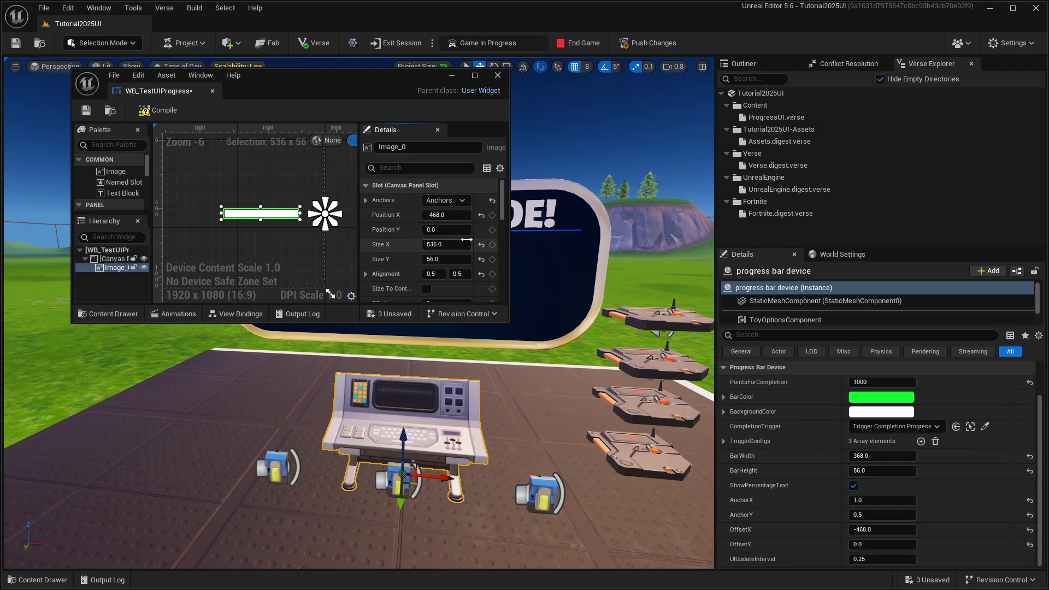
shift+click(883, 457)
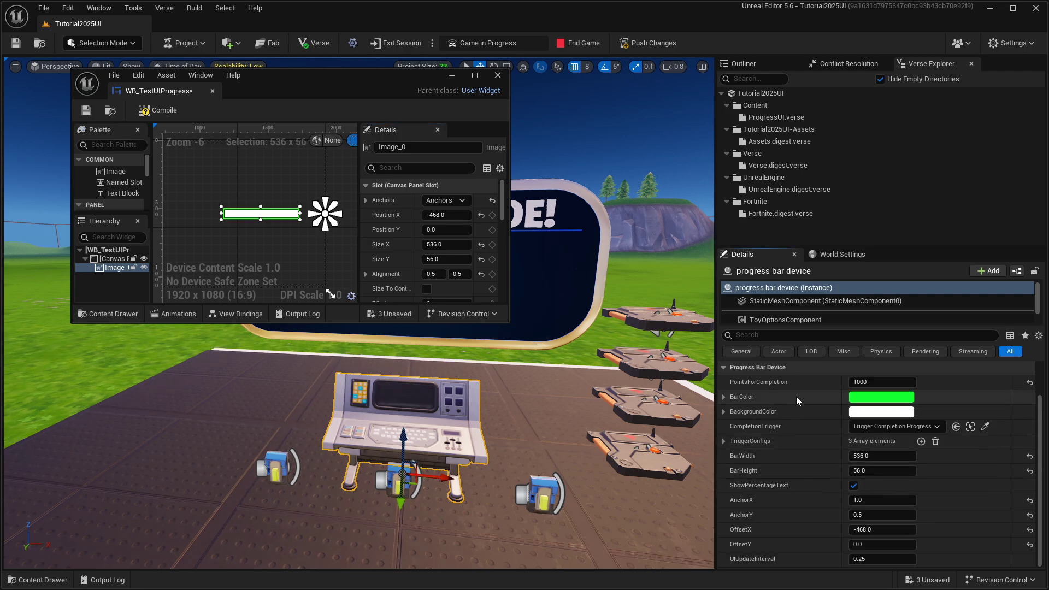
Set the progress bar device's BarColor to light blue
scroll(814, 407, up, 2)
click(870, 447)
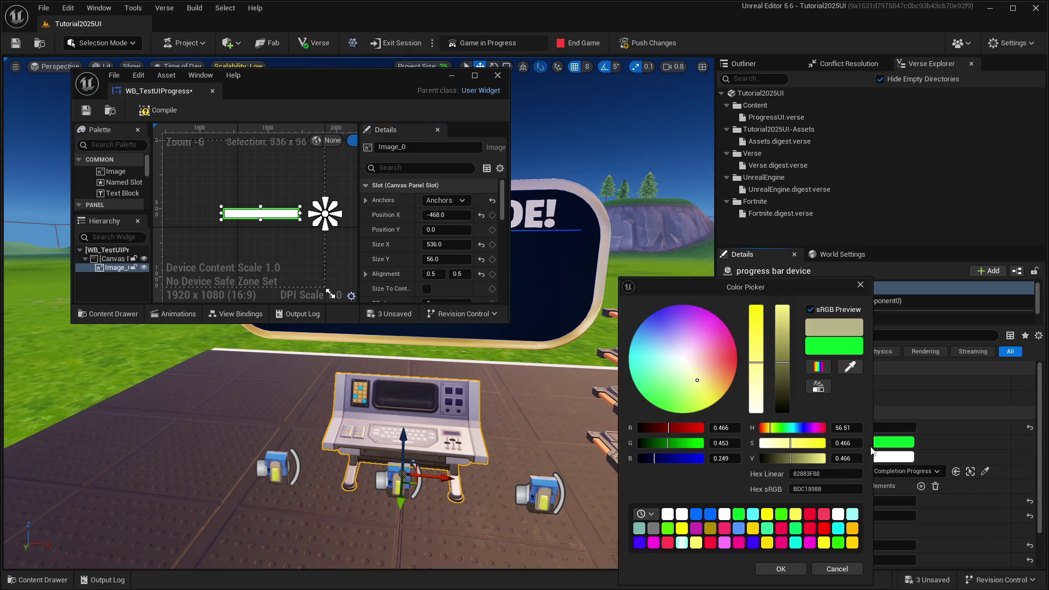
click(635, 337)
drag(714, 283, 601, 216)
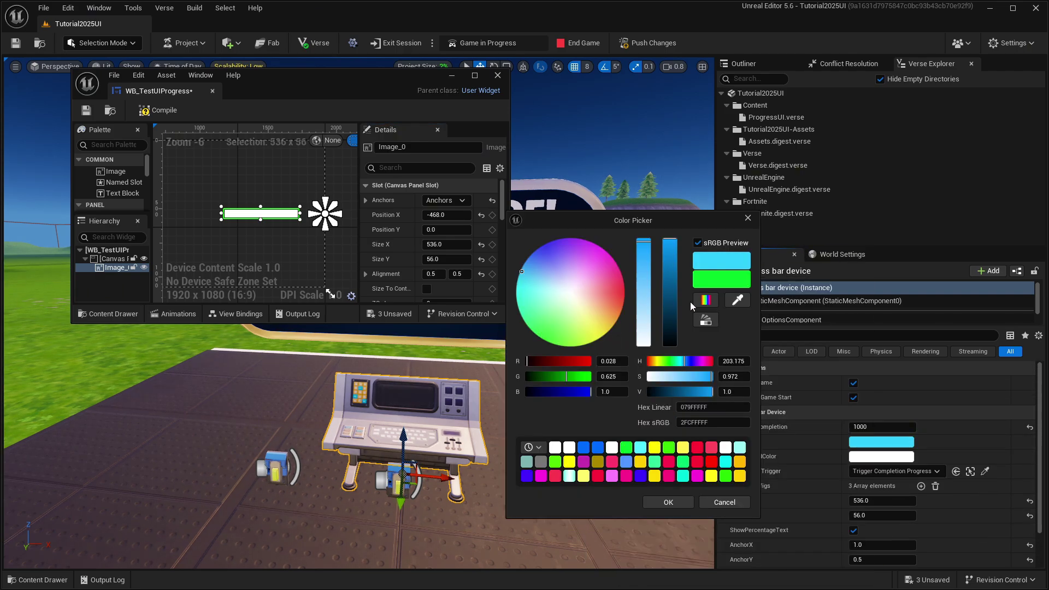
click(677, 506)
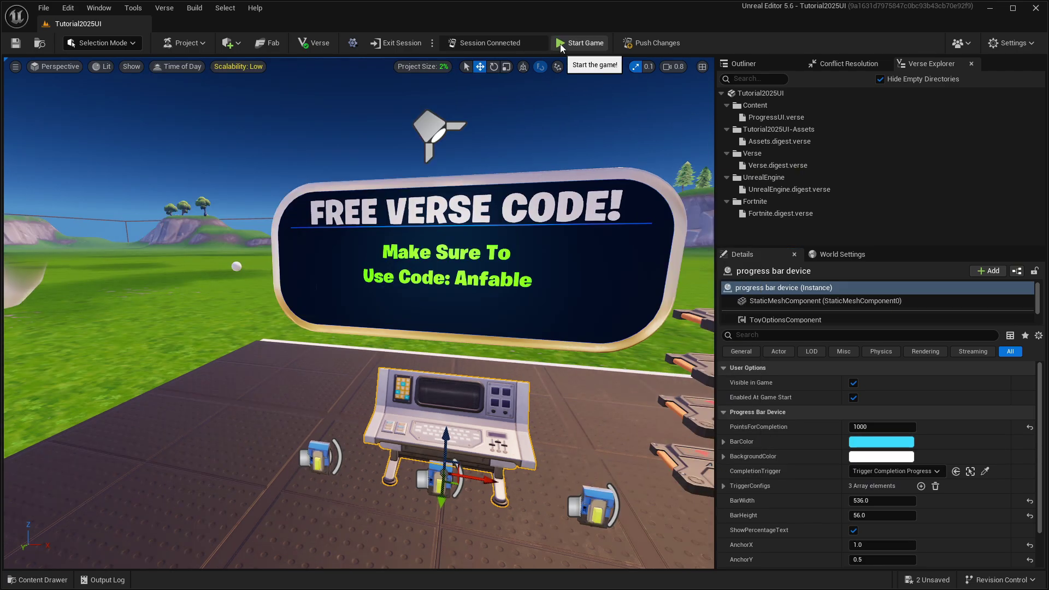
Build the Verse code, save the modified project files and push the Verse changes to the running session
right_drag(449, 112, 528, 114)
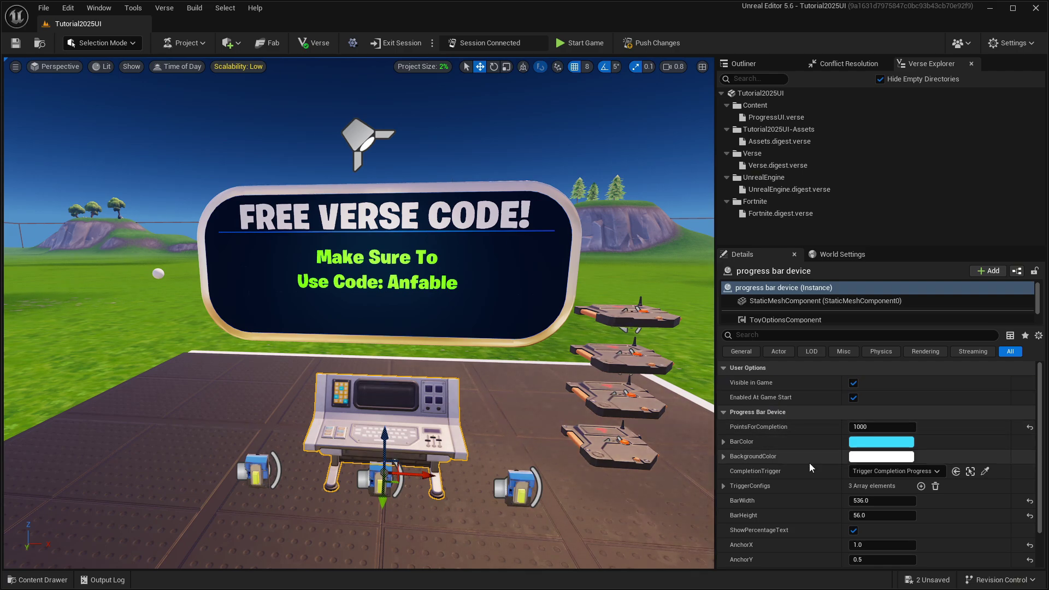
scroll(809, 463, down, 1)
right_drag(404, 155, 374, 111)
click(164, 7)
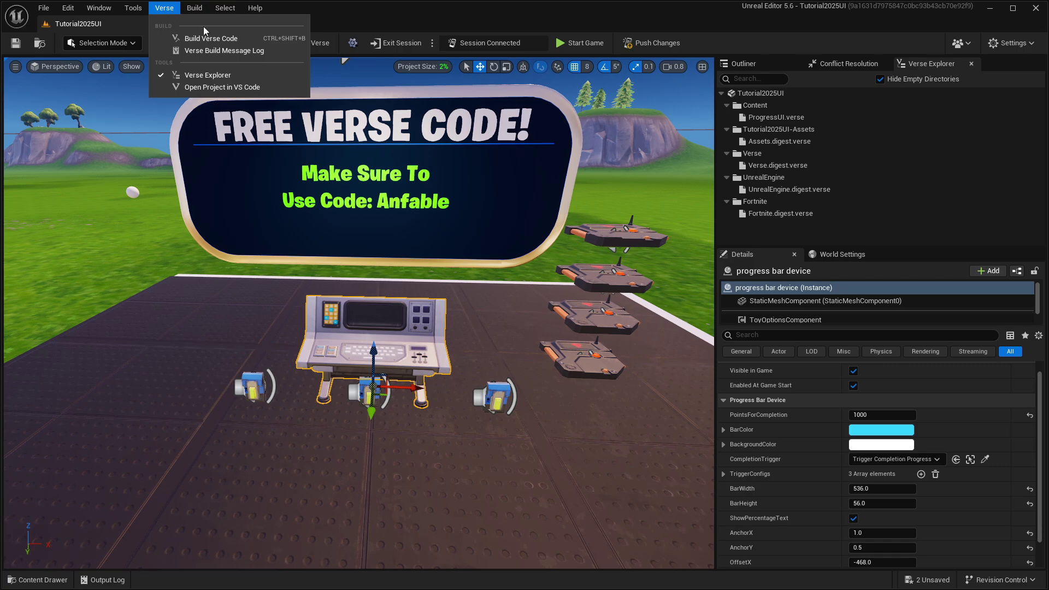
click(266, 38)
click(637, 407)
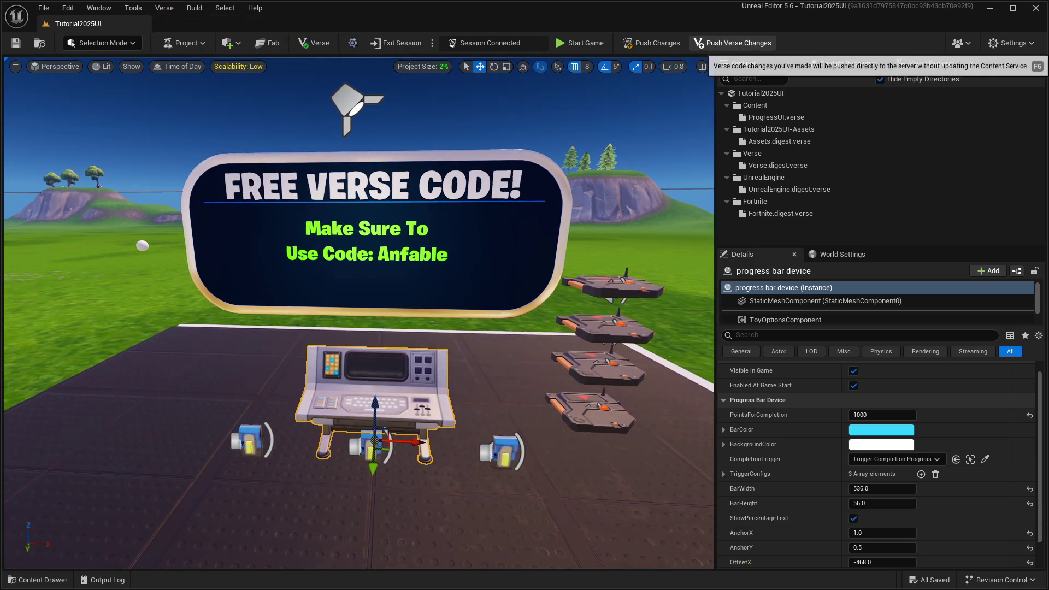
click(732, 42)
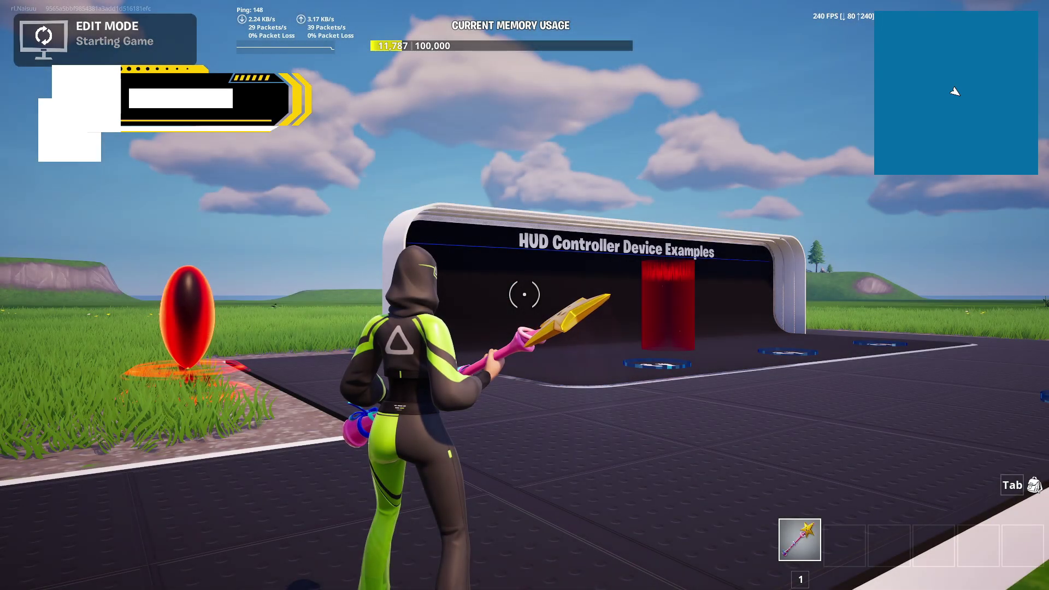
Playtest the progress bar by running to the switches beside the console and repeatedly triggering the progress increases, including the 10 % switch
key(w)
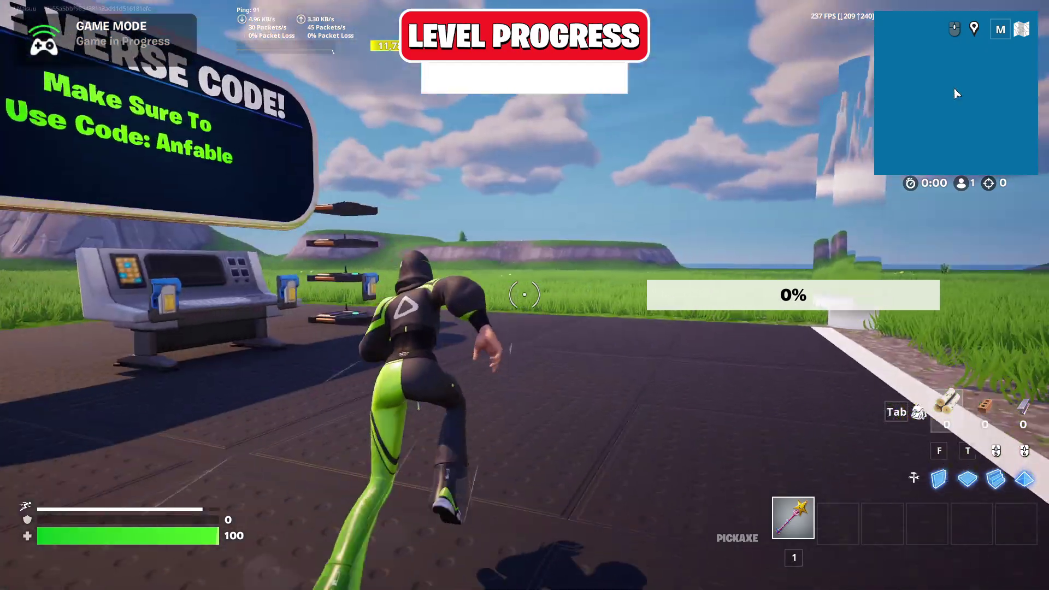
key(w)
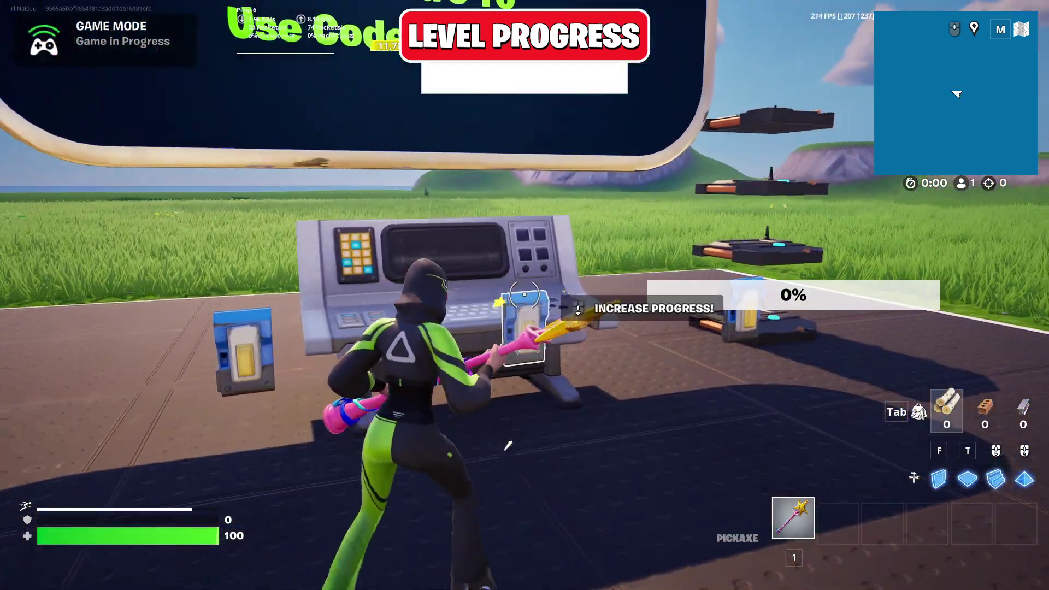
scroll(525, 294, down, 2)
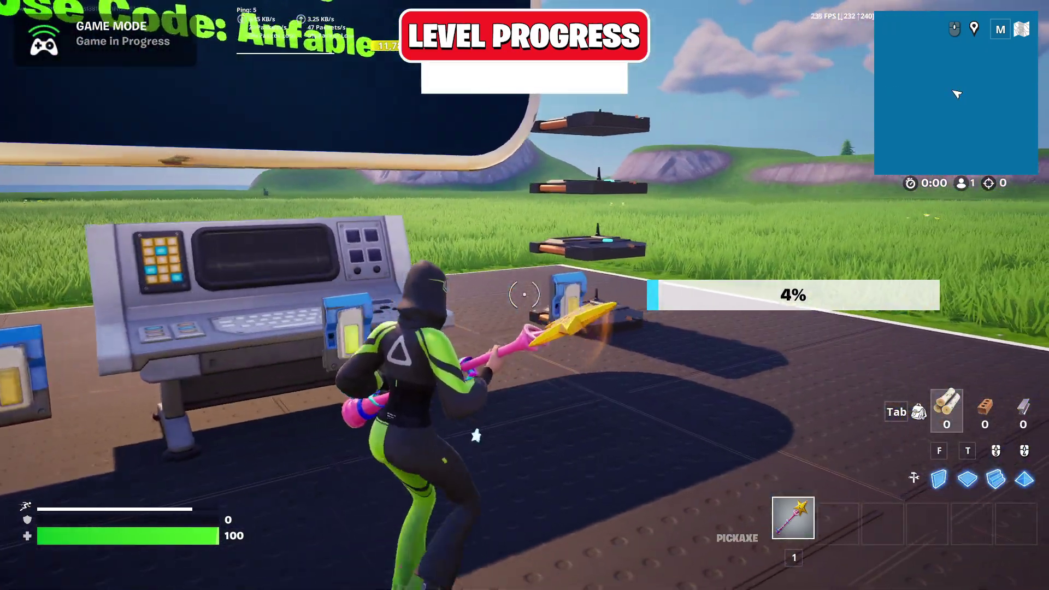
click(525, 295)
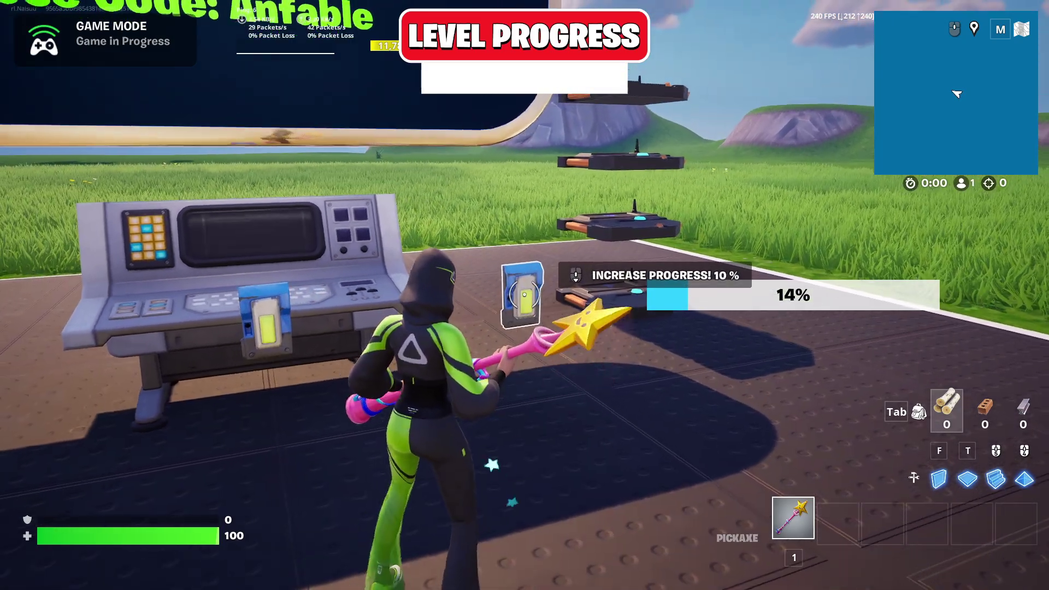
click(524, 295)
click(525, 295)
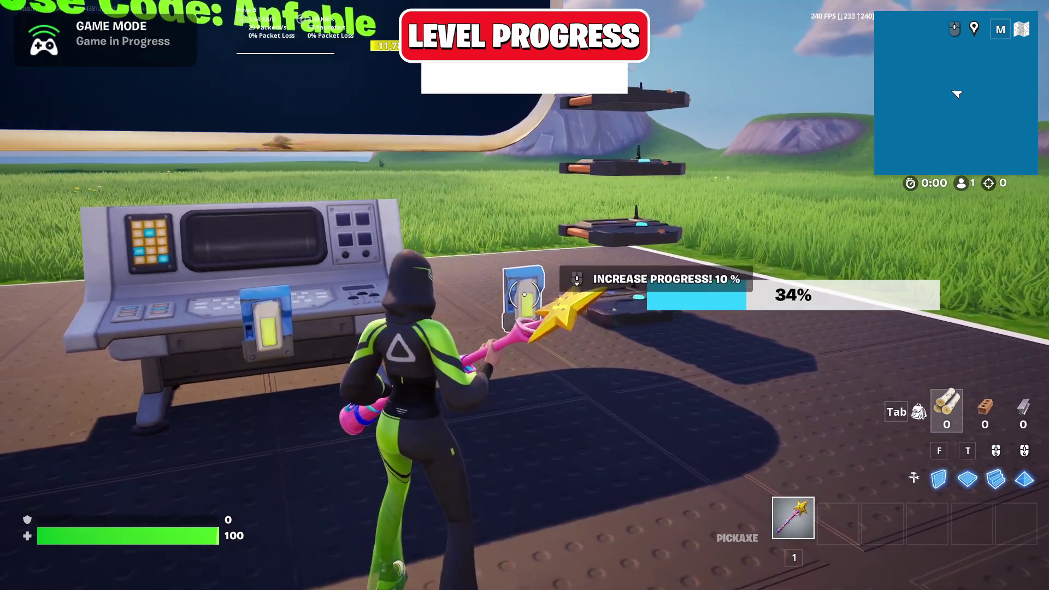
click(525, 295)
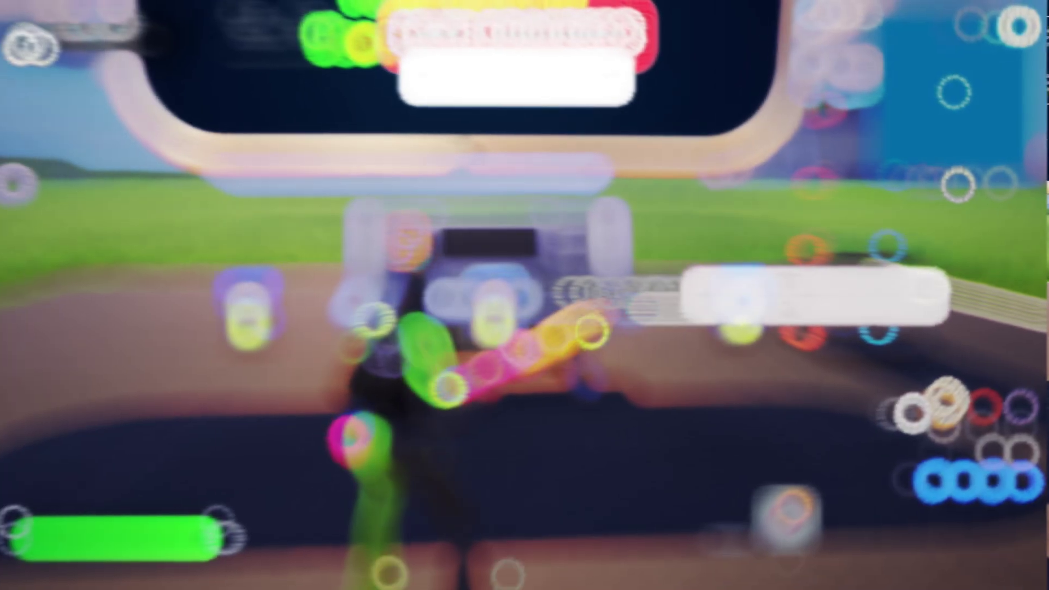
Enter ANFABLE as the creator code in the Support a Creator dialog and accept it
text(ANFABLE)
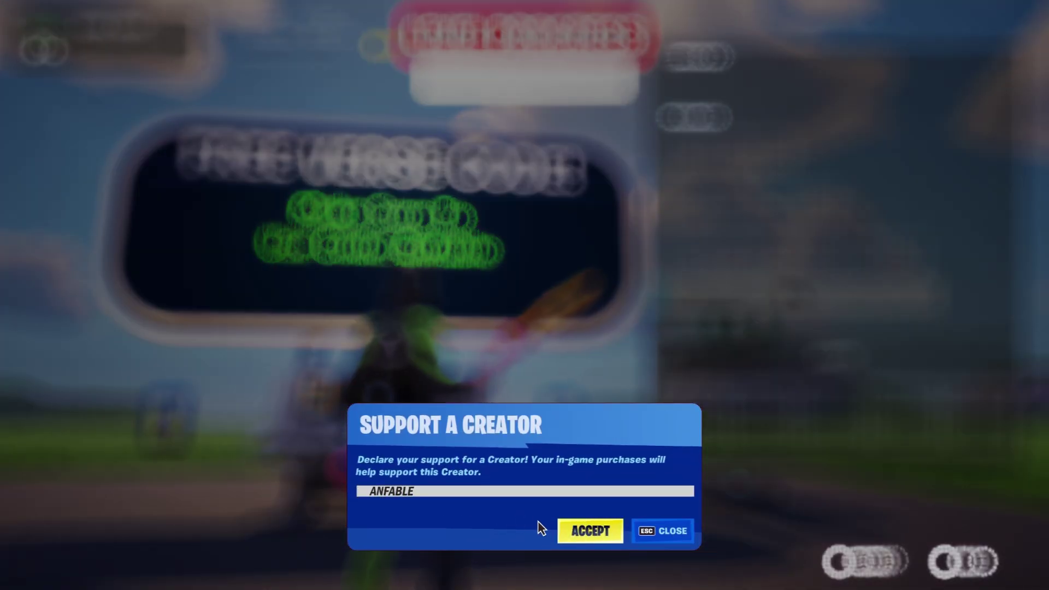
click(581, 523)
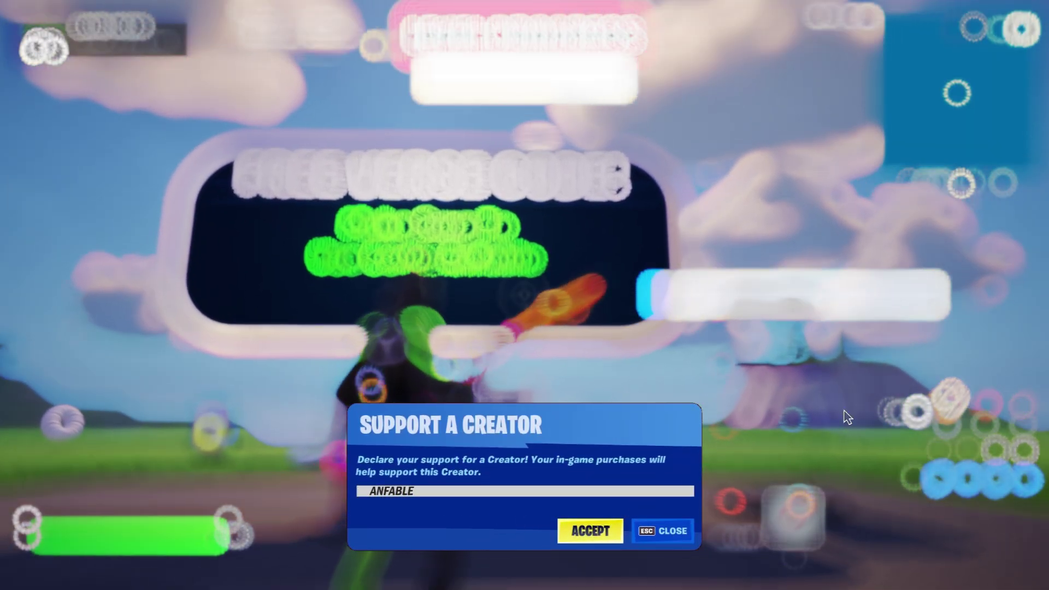